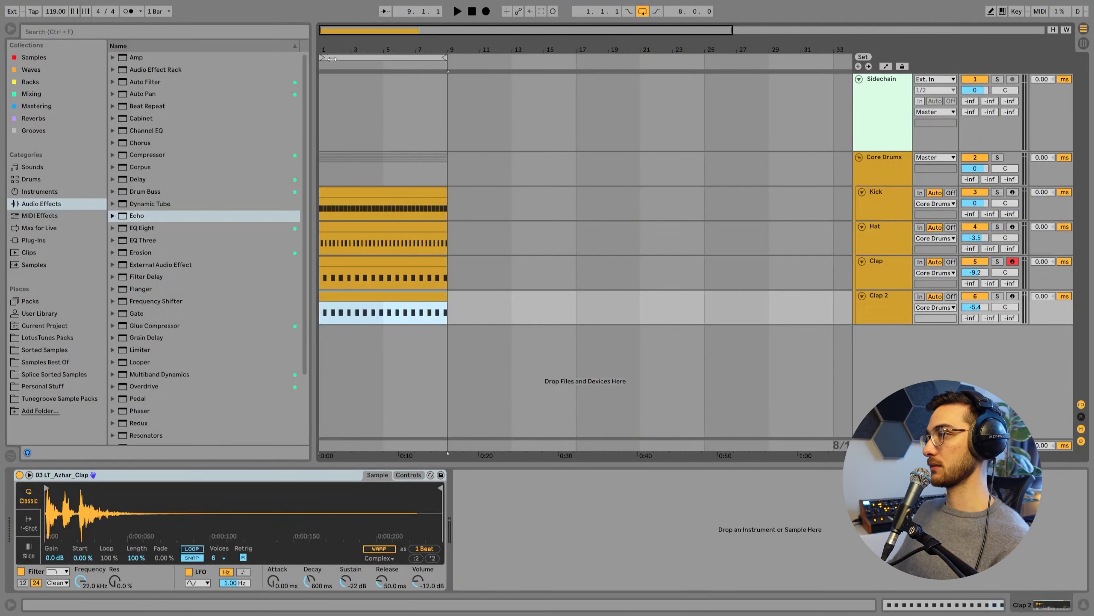
Play the core drum loop from the start and look over the Kick, Hat and two Clap tracks.
scroll(336, 194, up, 2)
click(337, 194)
click(413, 211)
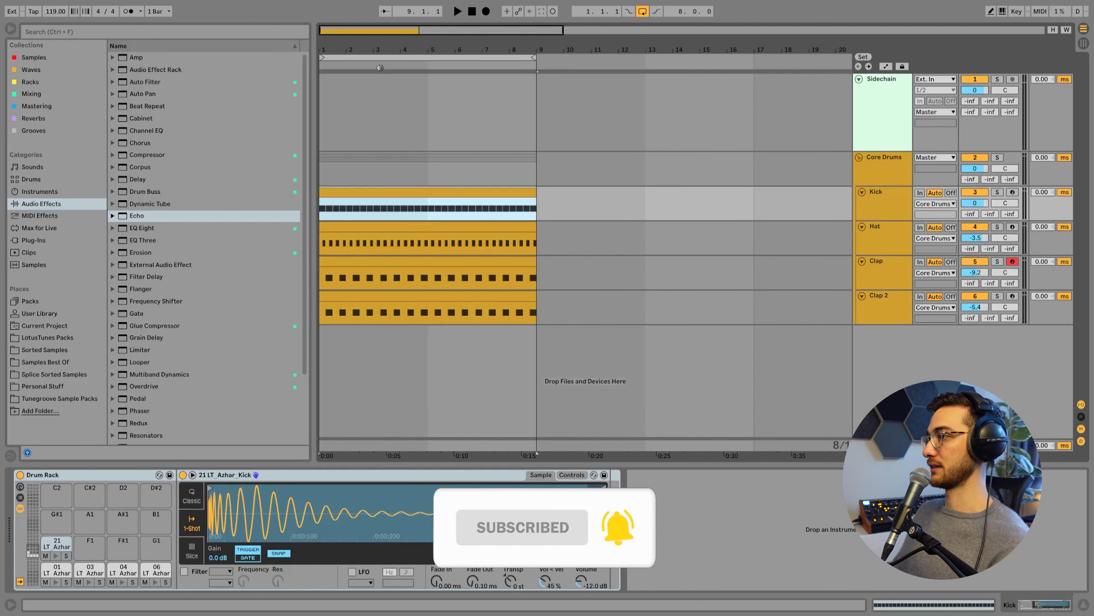
drag(377, 52, 378, 39)
click(349, 191)
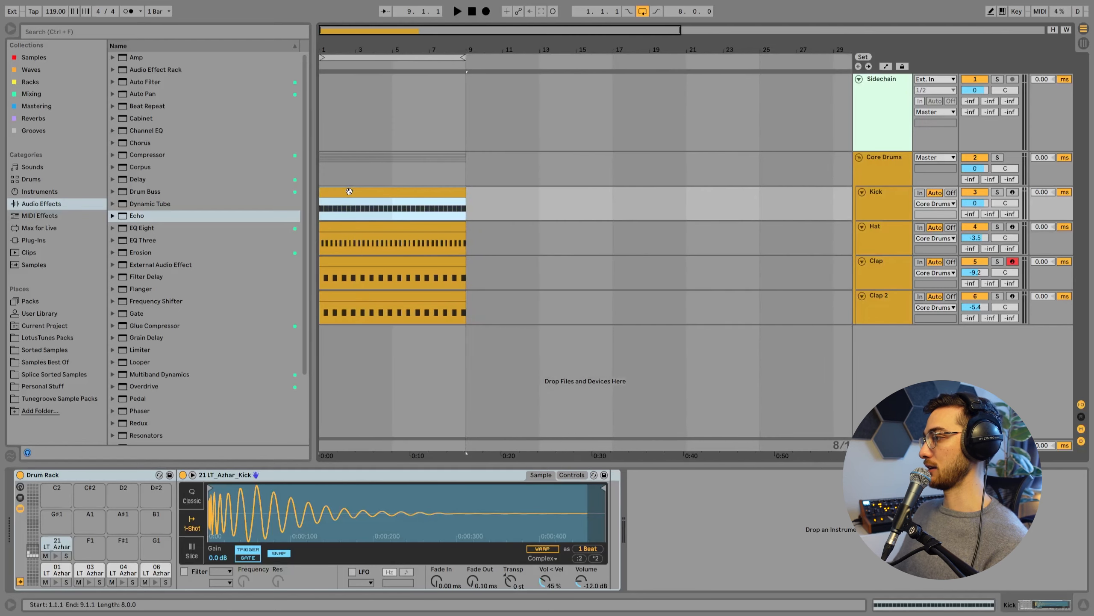
key(space)
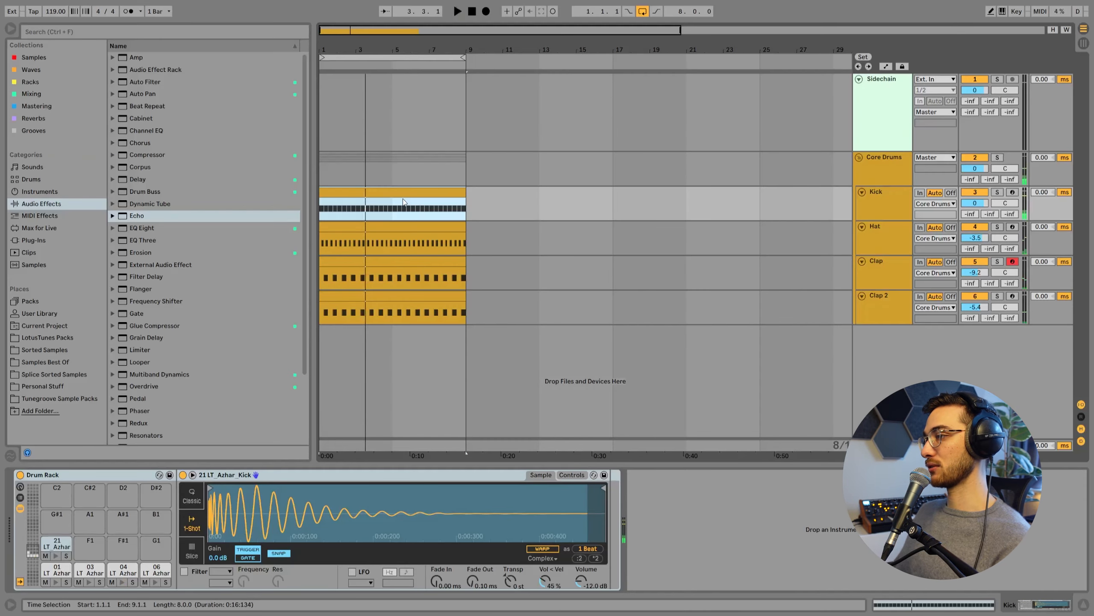
click(890, 240)
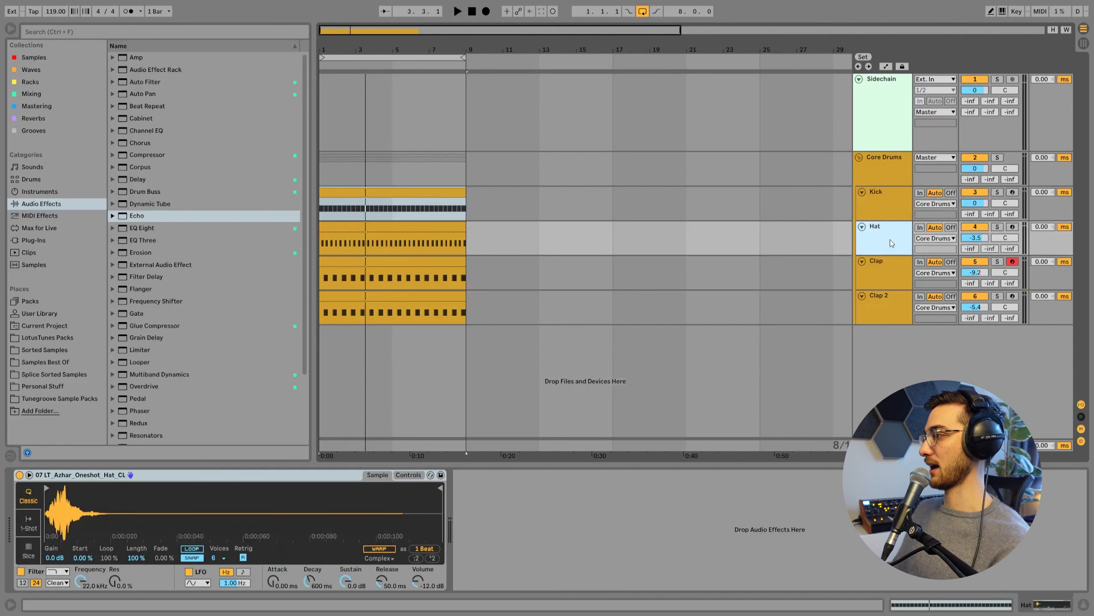
click(890, 275)
shift+click(884, 310)
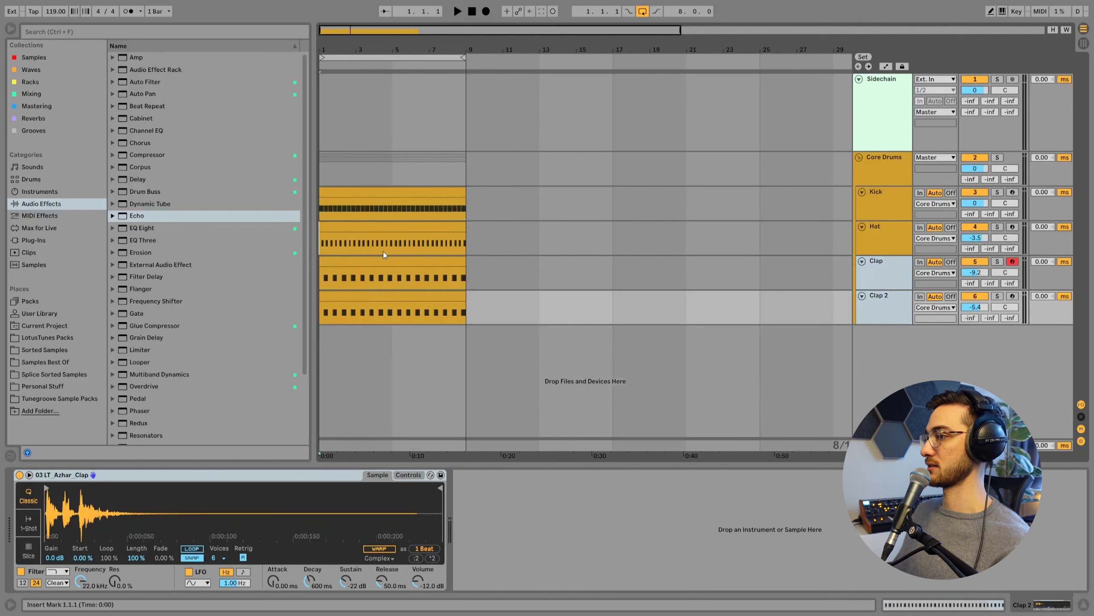
click(385, 276)
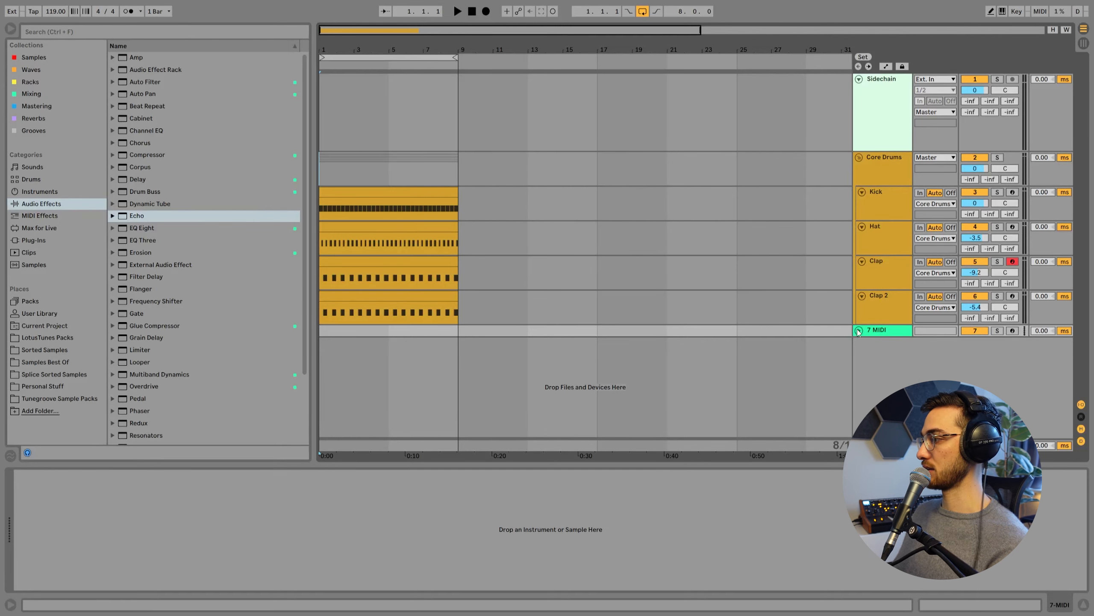
Group the new MIDI track below the core drums and name the group 16ths.
key(ctrl+g)
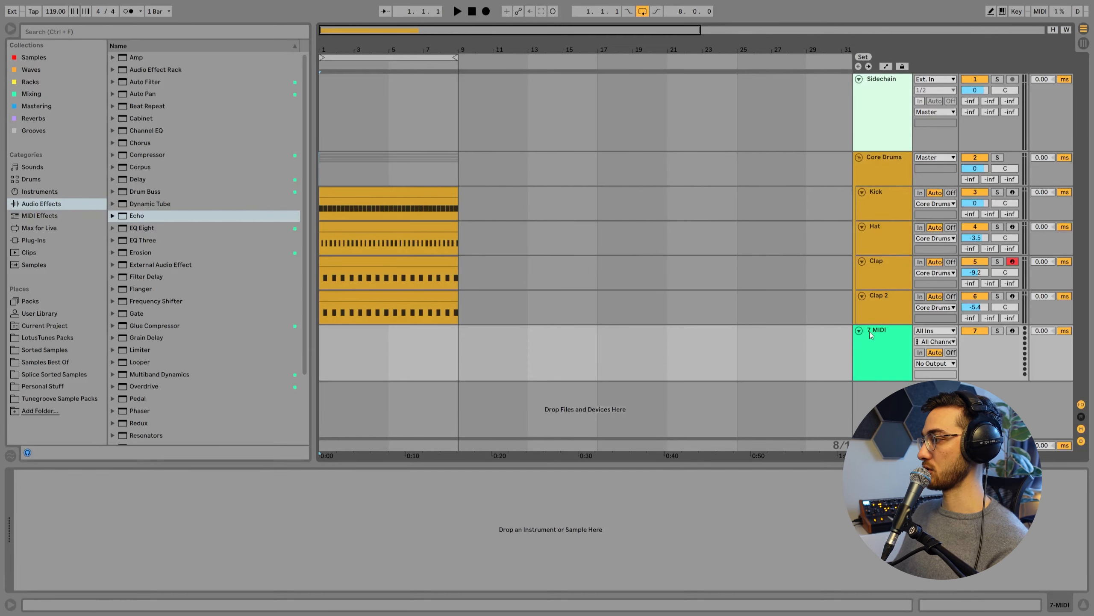
text(16ths)
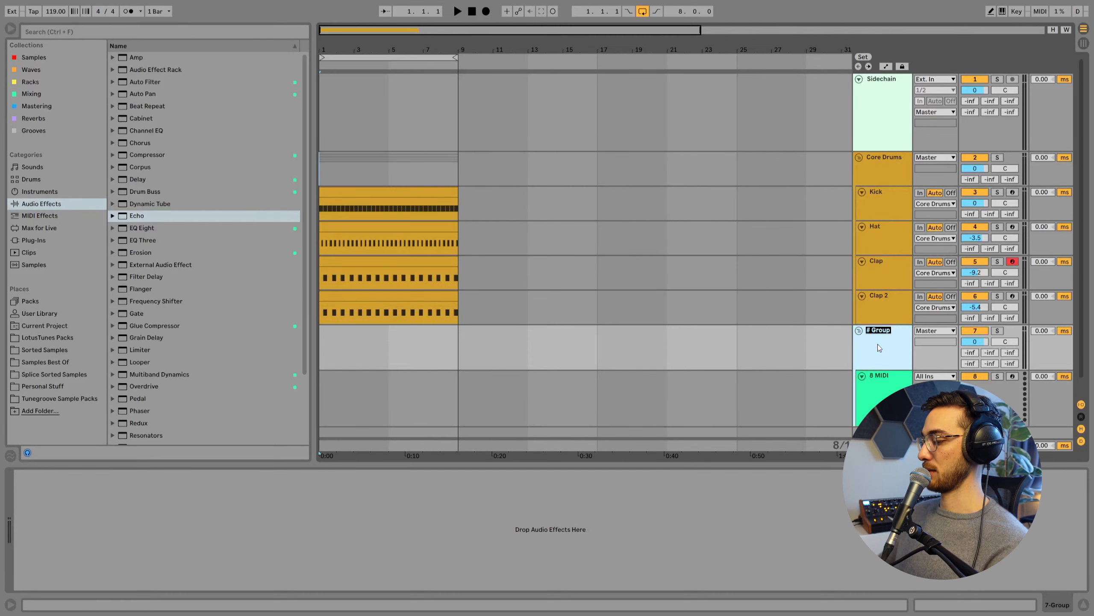
scroll(877, 345, down, 1)
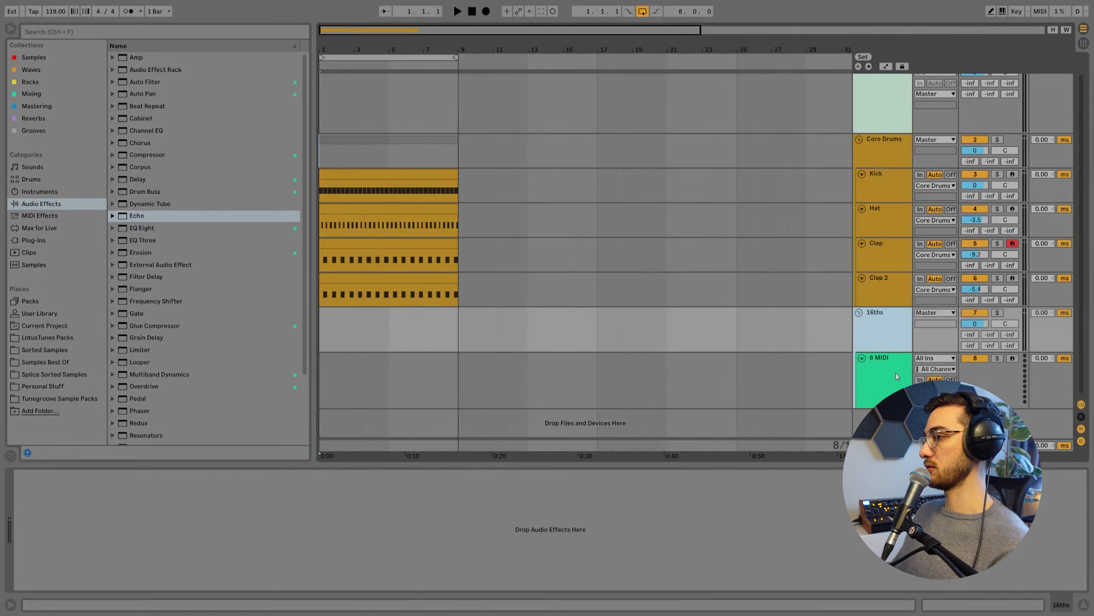
Insert an empty eight-bar MIDI clip from bar 1 to bar 9 on the track inside the 16ths group.
click(896, 372)
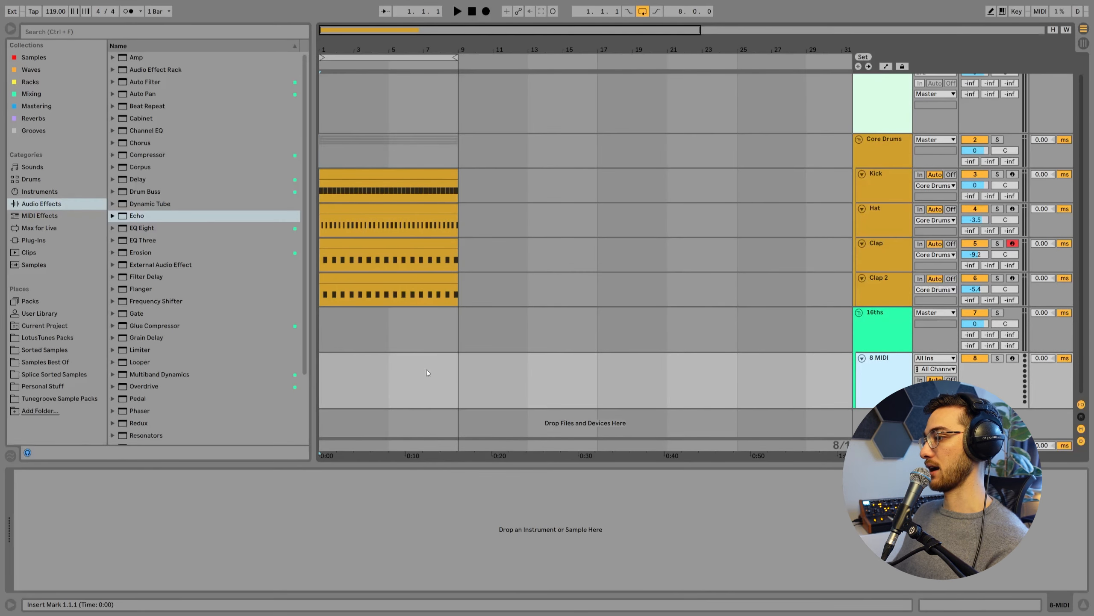
mouse_move(344, 49)
mouse_down()
mouse_move(344, 90)
mouse_move(344, 64)
mouse_up()
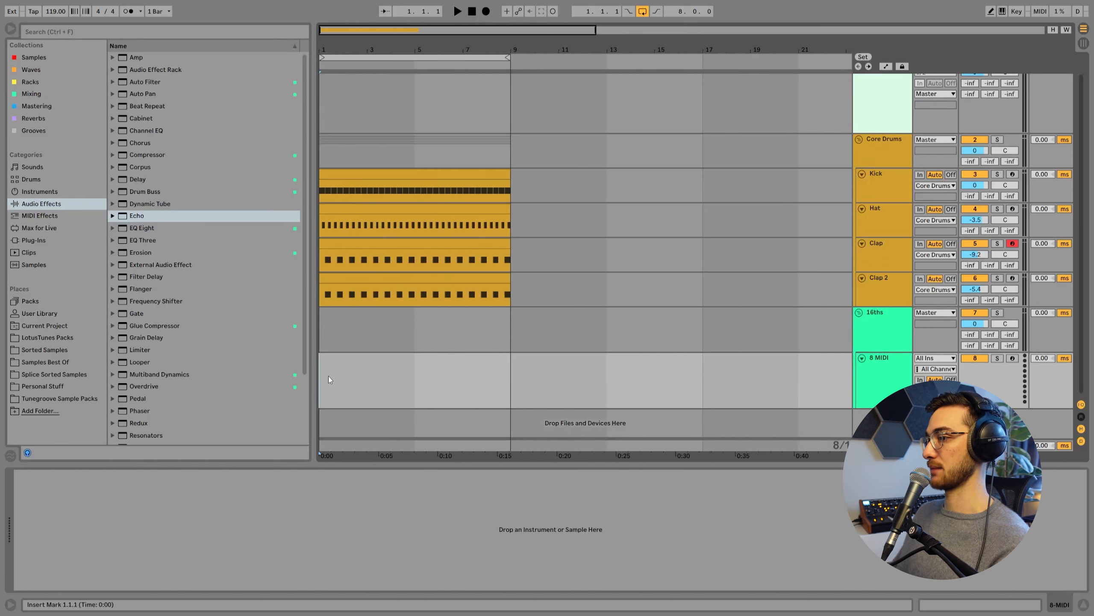
drag(339, 370, 410, 366)
right_click(498, 374)
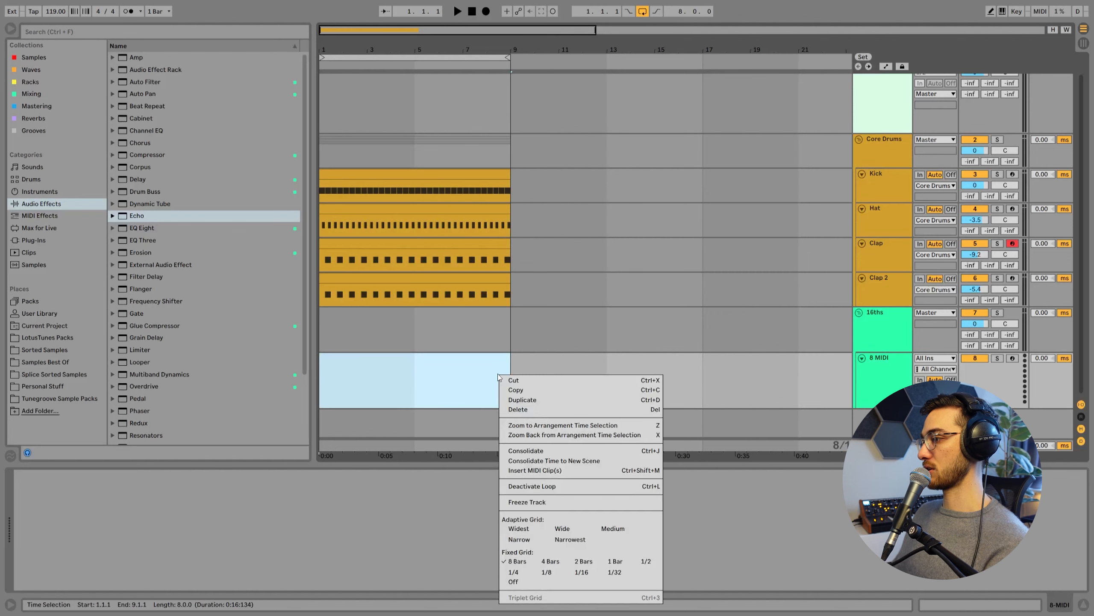
click(322, 375)
key(ctrl+shift+m)
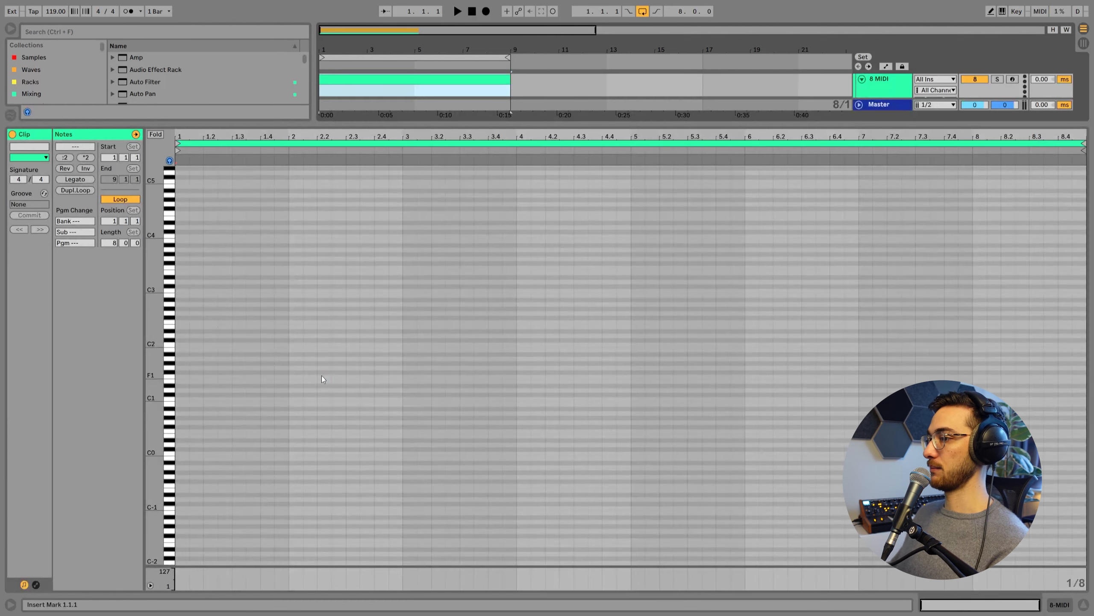
Set the clip's fixed grid to 1/16 and add two consecutive sixteenth notes on C2 at the clip start.
right_click(183, 350)
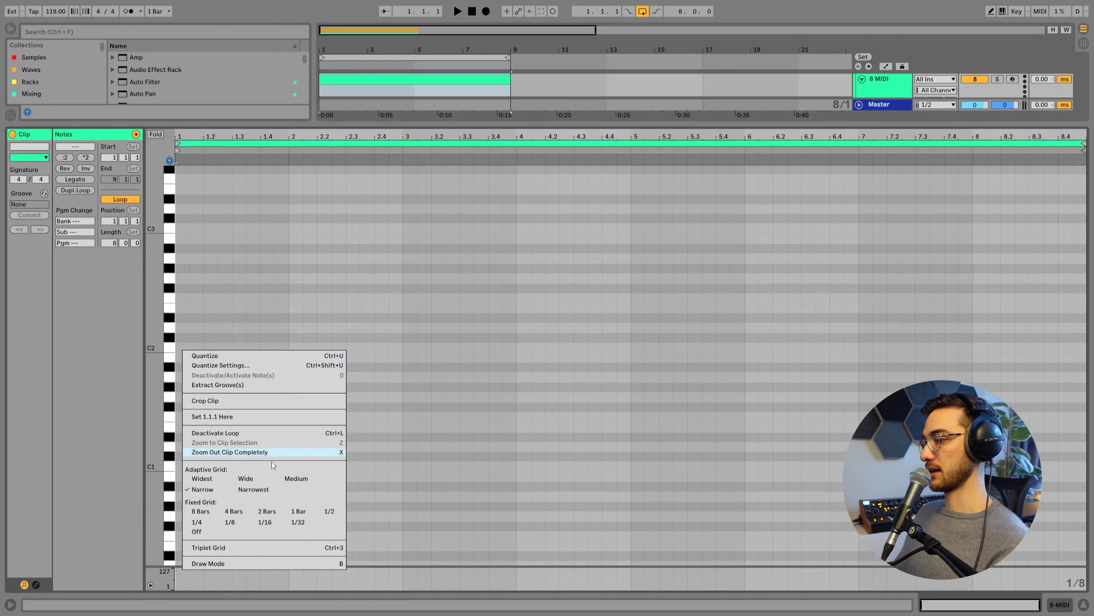
click(264, 522)
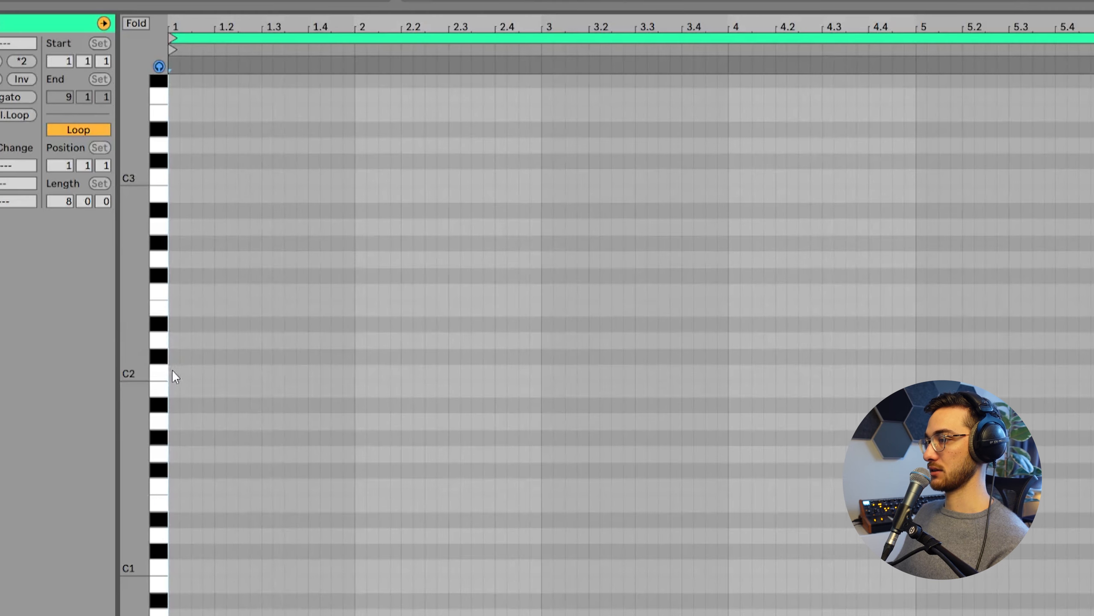
double_click(172, 371)
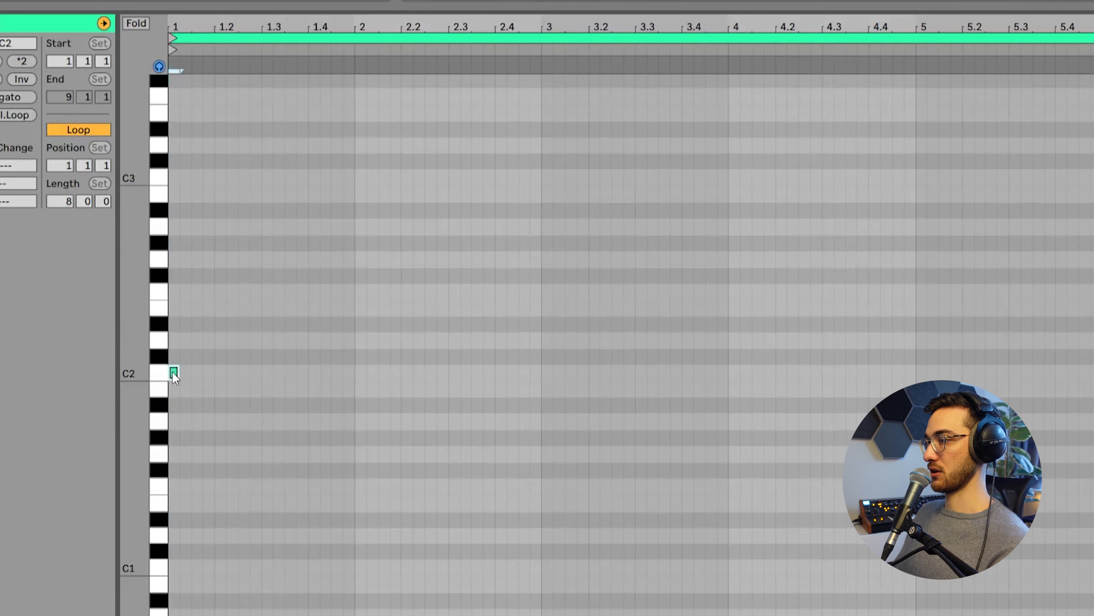
click(188, 378)
double_click(188, 378)
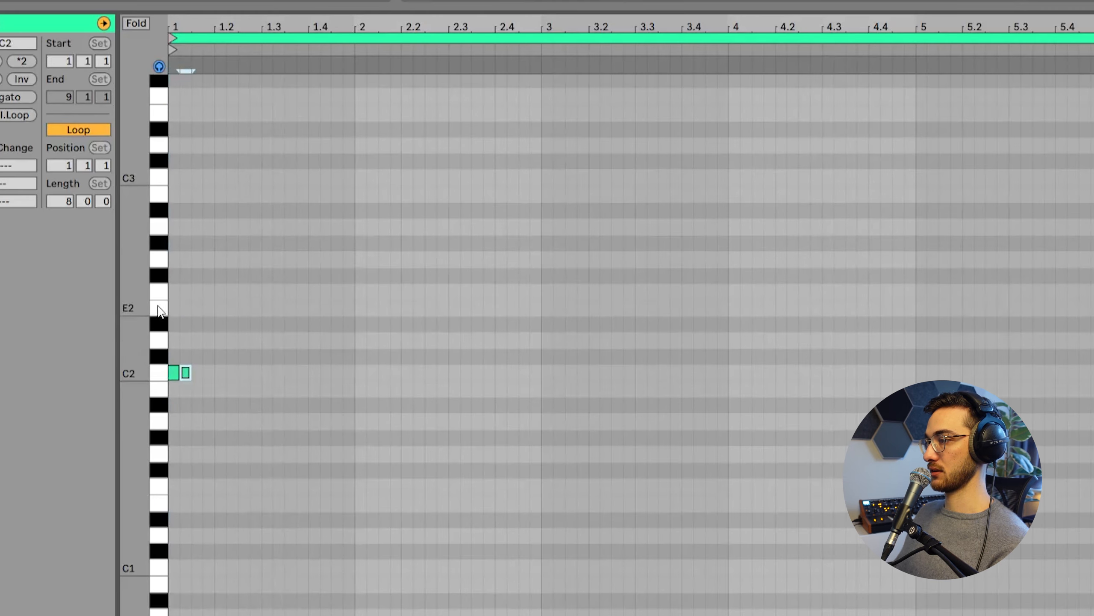
drag(186, 25, 222, 78)
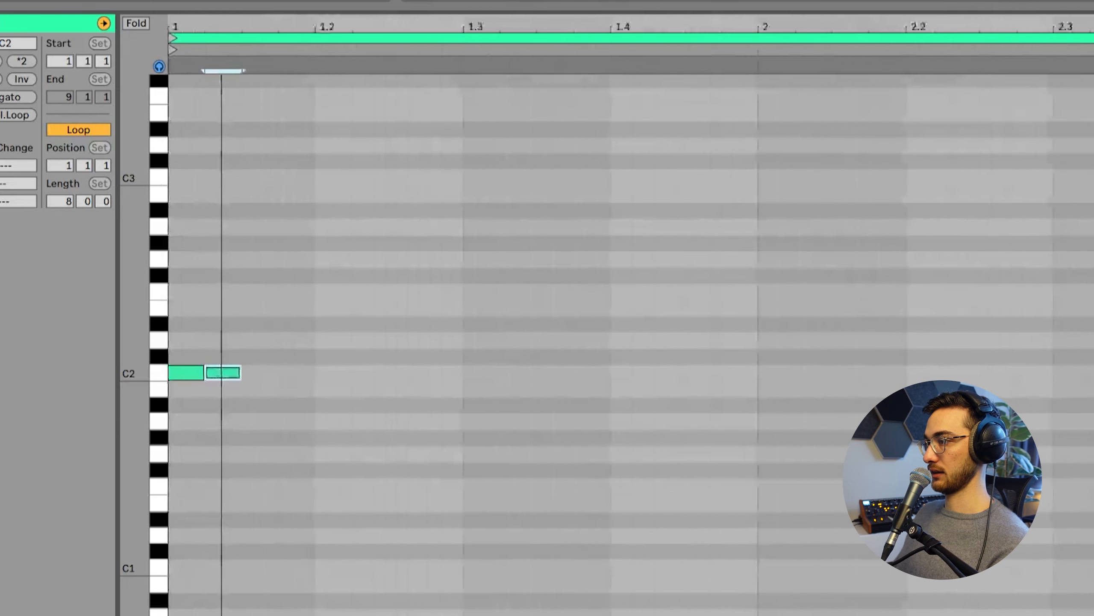
Duplicate the C2 notes repeatedly until continuous sixteenths fill the whole eight-bar clip, and return to the arrangement with the clip selected.
key(ctrl+d)
key(ctrl+d)
drag(311, 437, 169, 212)
drag(222, 24, 222, 5)
key(ctrl+d)
key(ctrl+d)
key(ctrl+d)
key(ctrl+d)
key(ctrl+d)
key(ctrl+d)
key(ctrl+d)
key(ctrl+d)
key(ctrl+d)
key(ctrl+d)
key(ctrl+d)
key(ctrl+d)
key(ctrl+d)
key(ctrl+d)
key(ctrl+d)
key(ctrl+d)
key(ctrl+d)
key(ctrl+d)
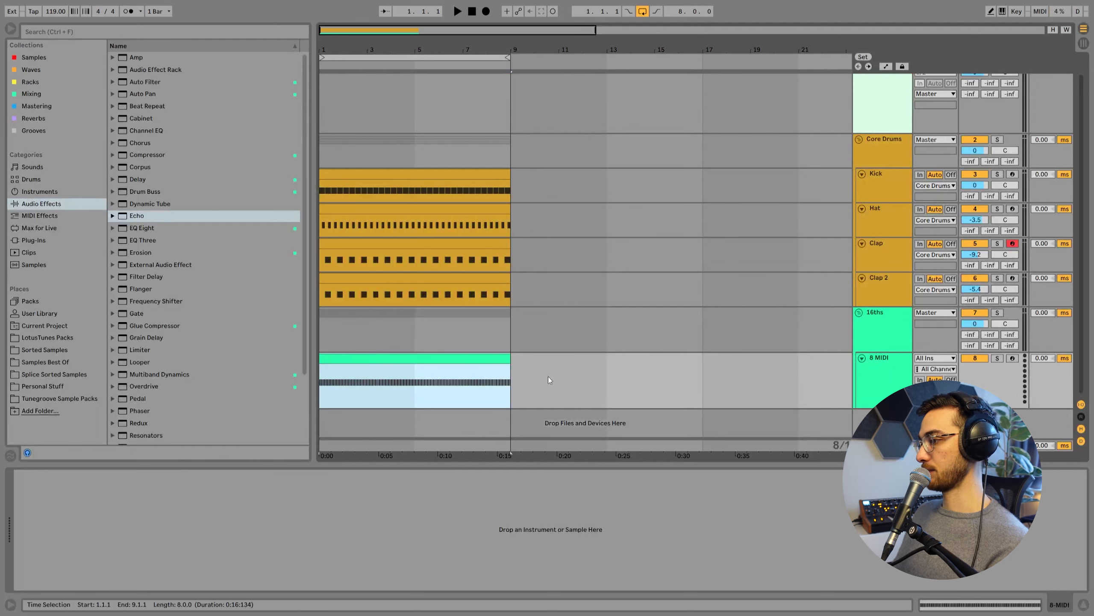
click(549, 380)
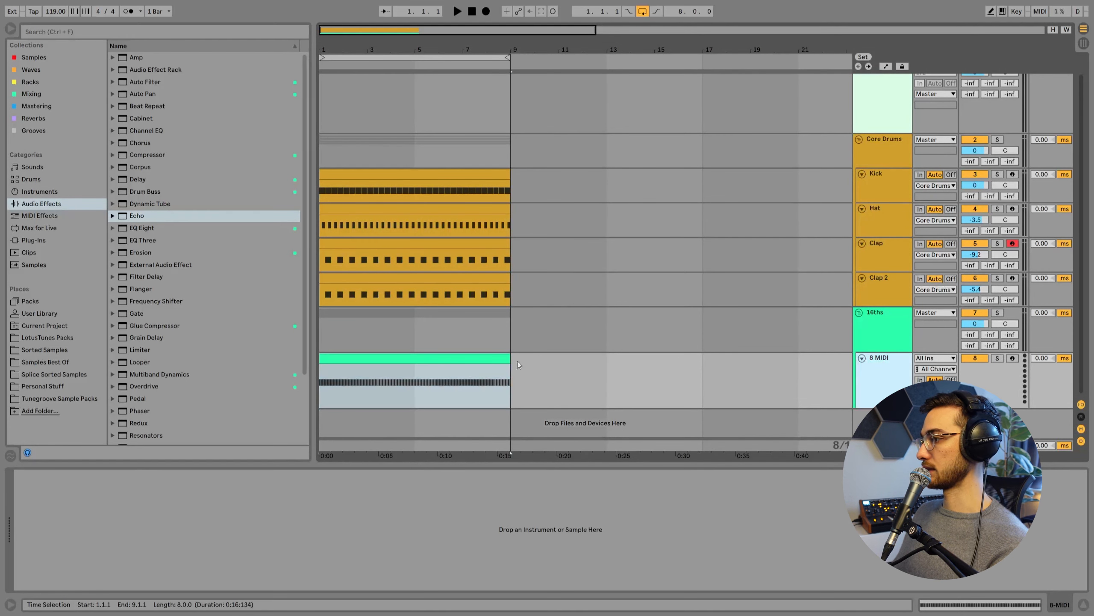
click(438, 361)
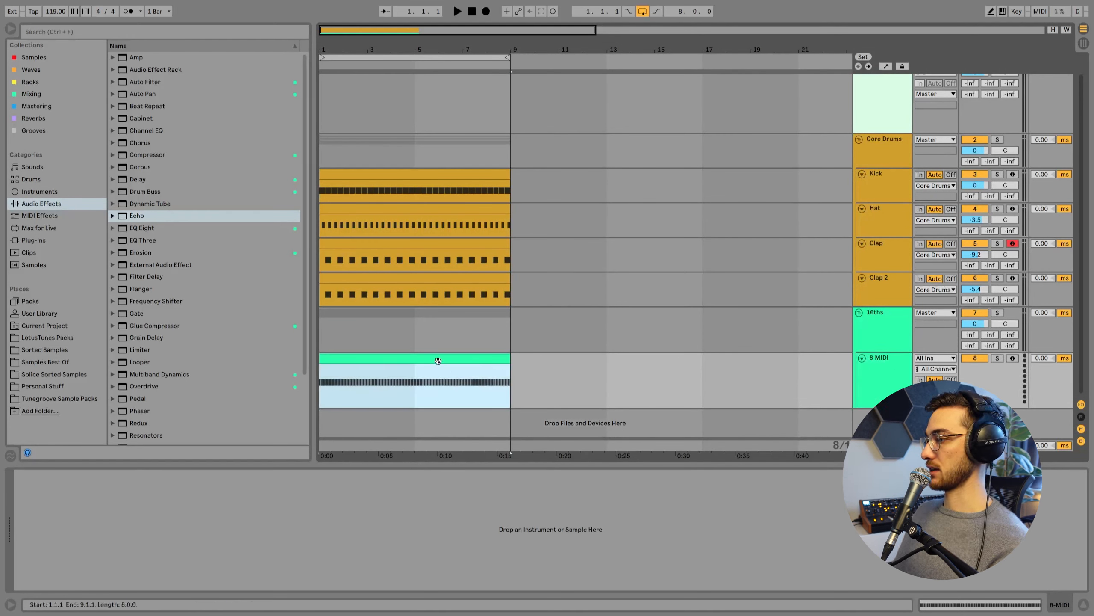
Browse LotusTunes Packs to the high organic percussion one-shots in Azhar - Mid-East Organic Beta Pack.
click(46, 338)
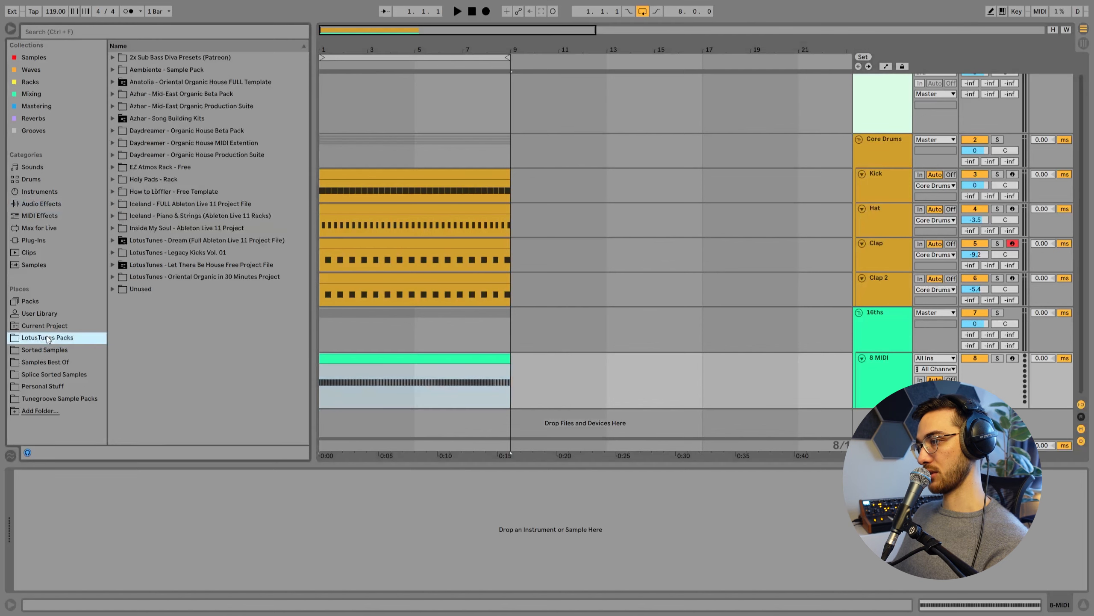
click(114, 94)
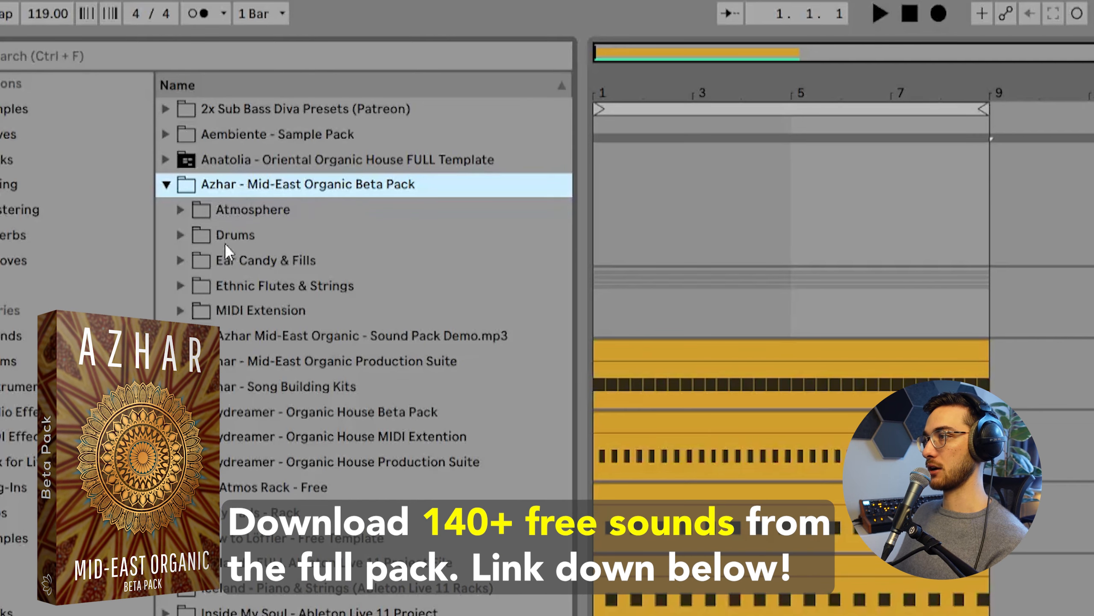
click(181, 235)
click(197, 286)
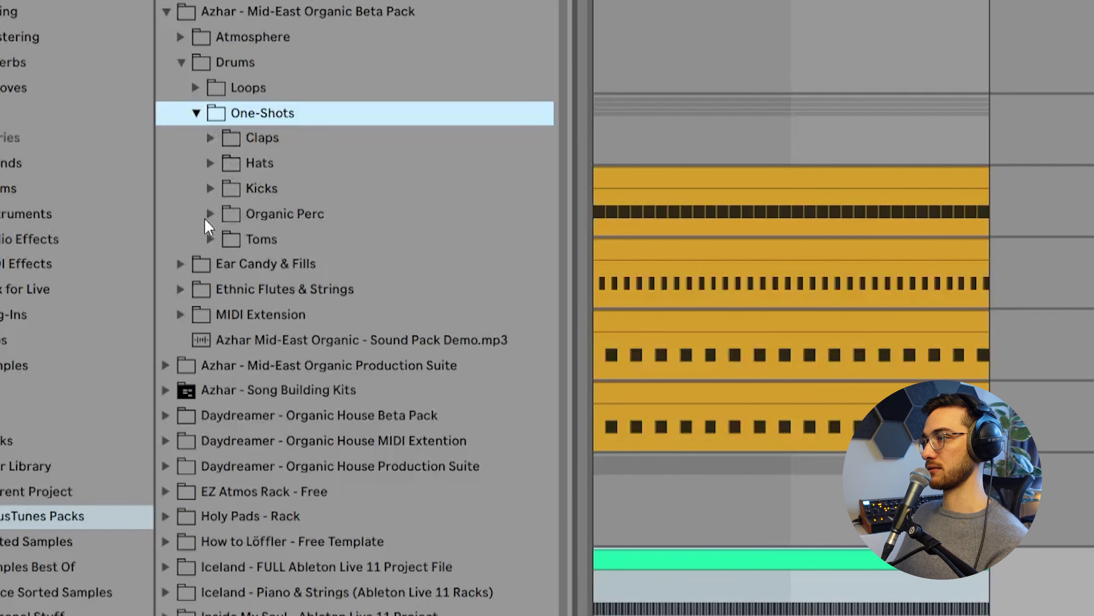
click(211, 214)
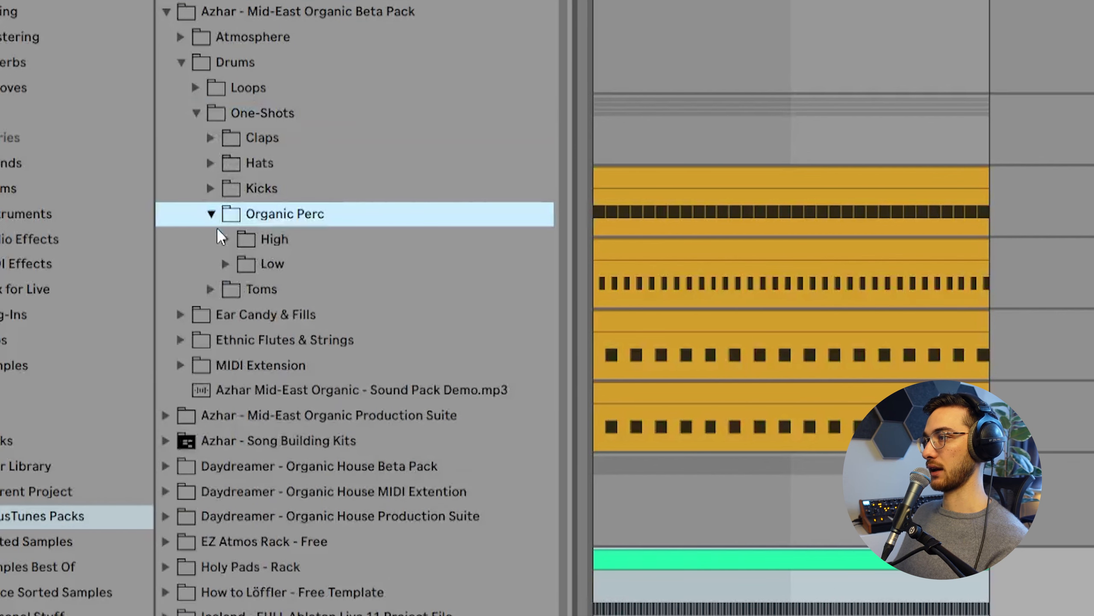
click(225, 240)
Audition the high percussion one-shots and load 16 LT_Azhar_Oneshot_Perc Hi.wav onto the MIDI track in the 16ths group.
click(318, 263)
click(353, 289)
click(383, 315)
click(409, 299)
click(418, 341)
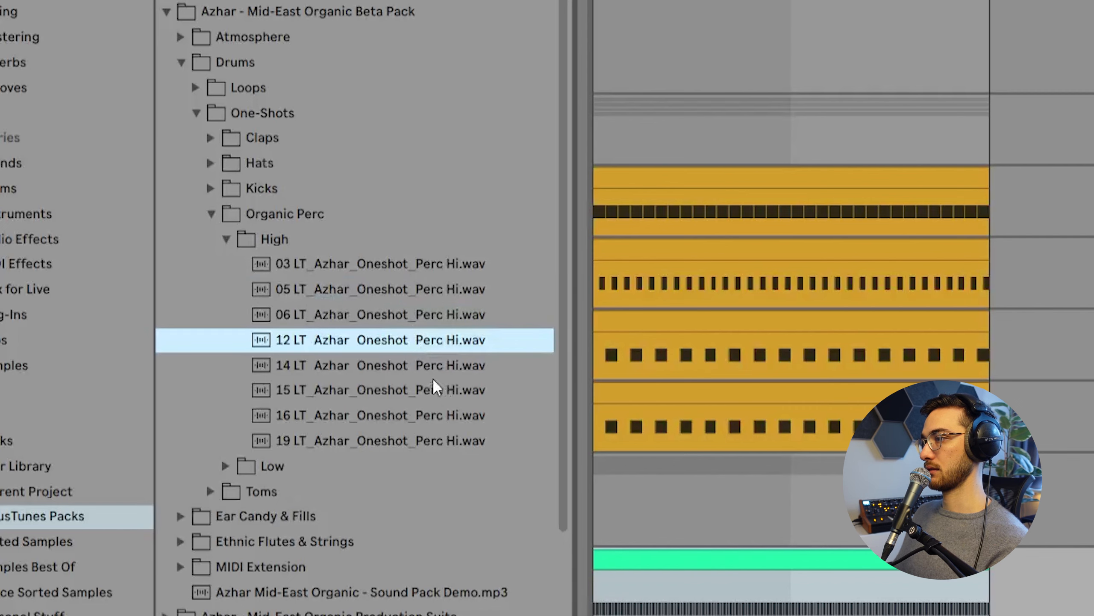
click(432, 388)
click(432, 414)
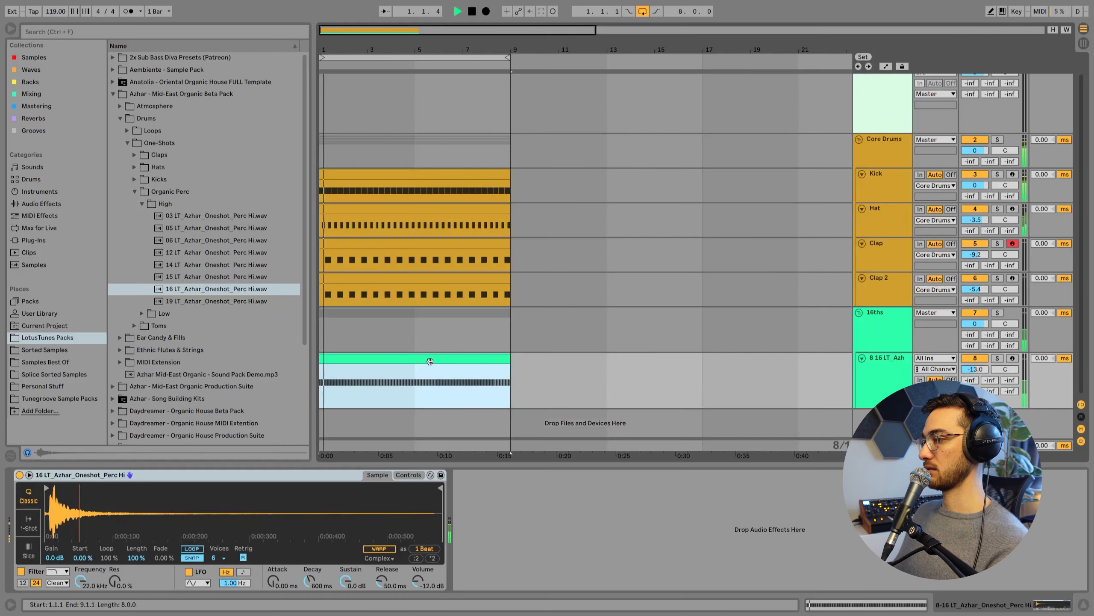
Transpose all the sixteenth notes in the percussion clip up one octave to C3 and play the result.
key(ctrl+shift+m)
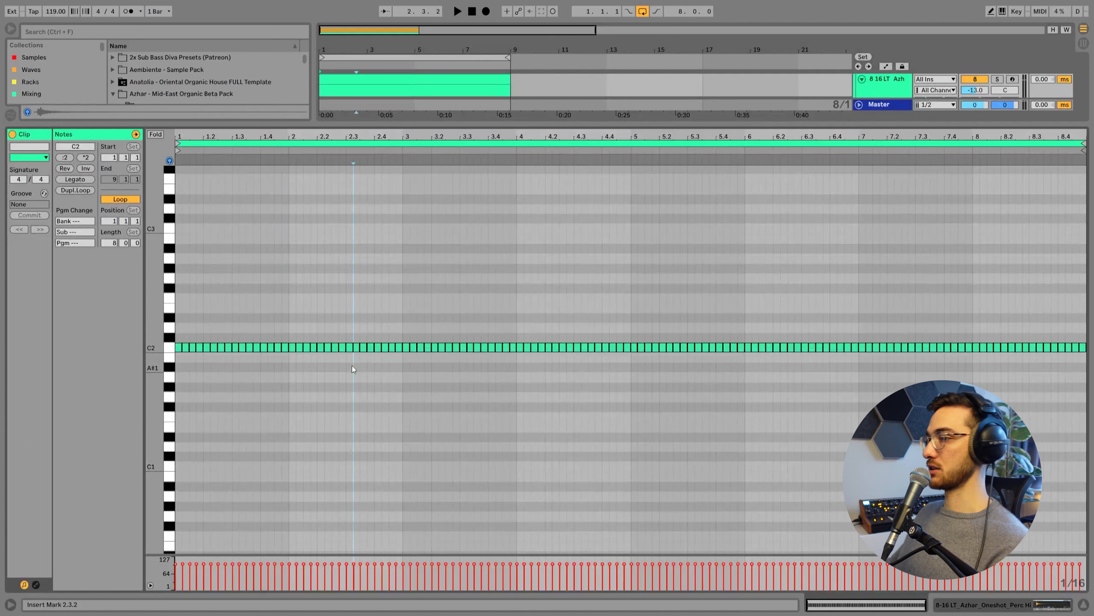
key(ctrl+a)
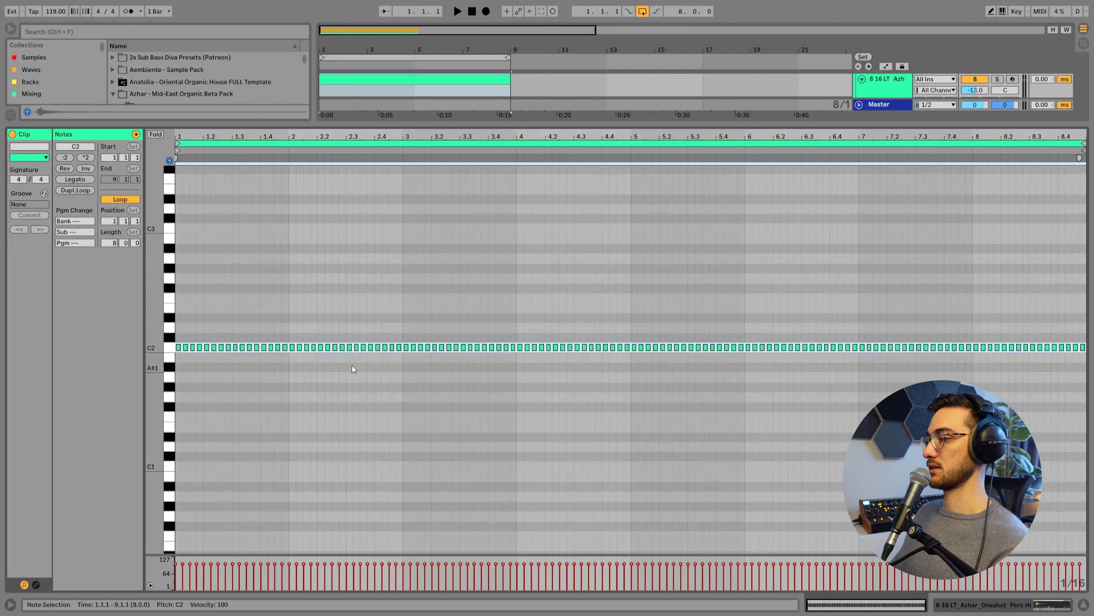
key(shift+Up)
key(space)
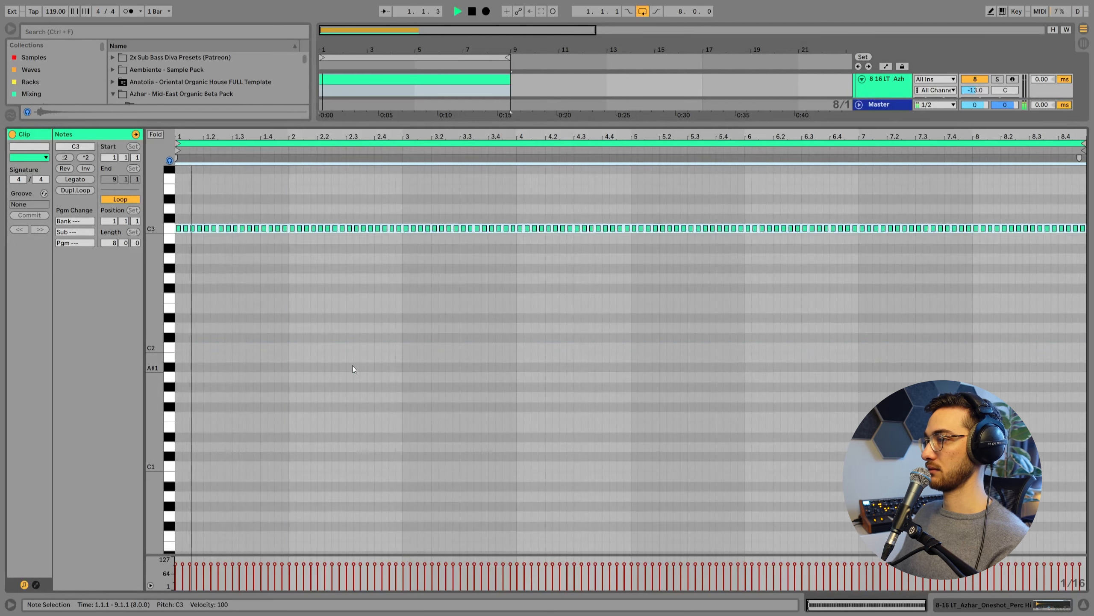
Lower the percussion track's volume to -14.2 dB and move the sample's start point forward to its main transient.
key(shift+Tab)
drag(984, 369, 984, 372)
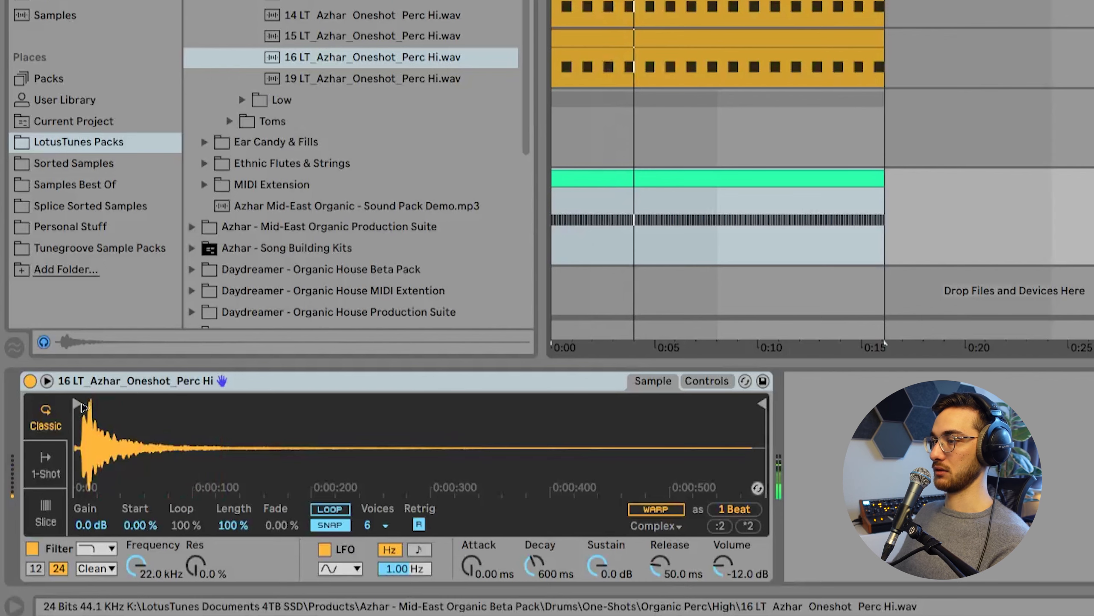
drag(95, 405, 114, 419)
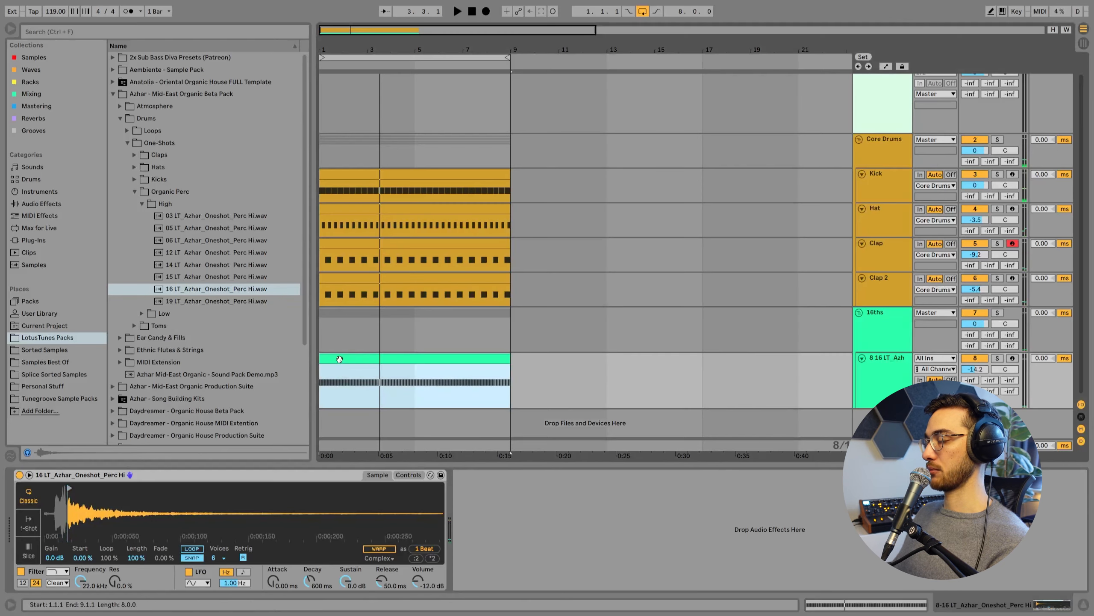
Open the percussion clip's notes and enlarge the velocity editor for detailed editing.
scroll(398, 358, up, 2)
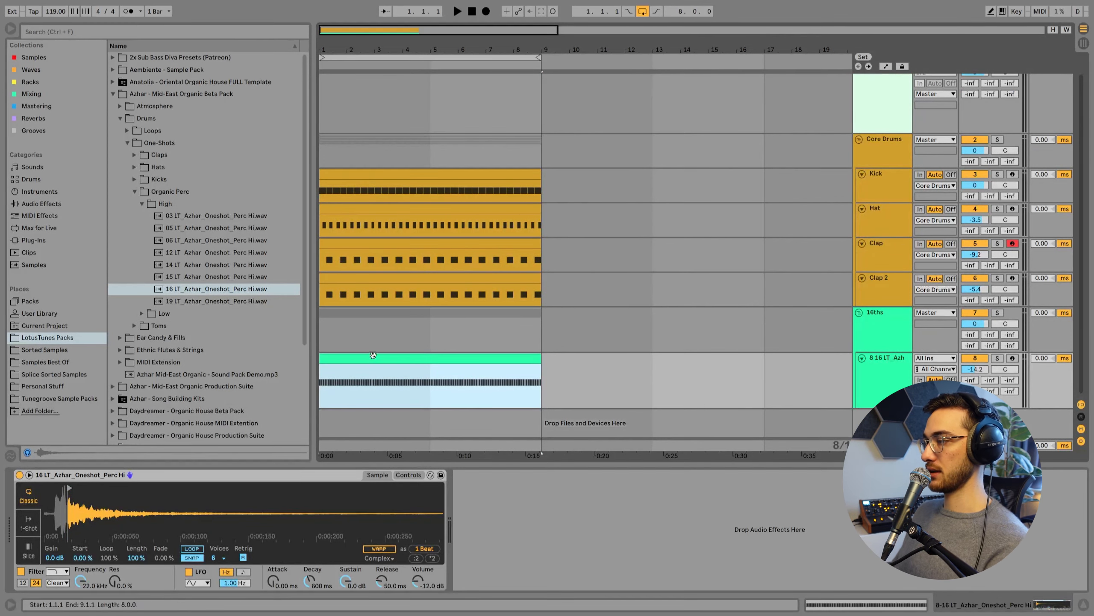
double_click(358, 360)
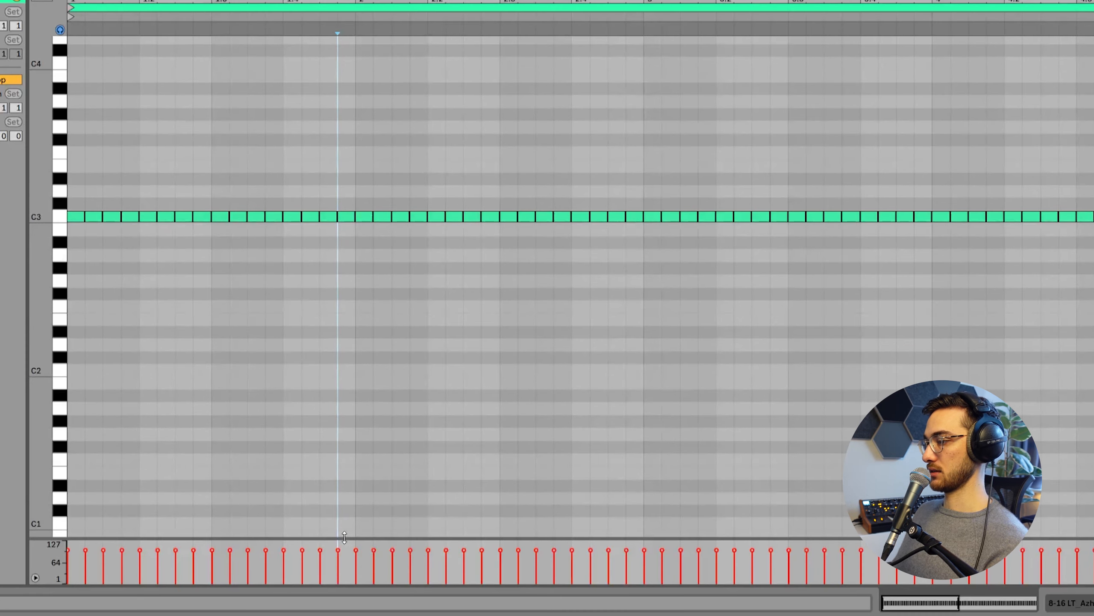
drag(389, 555, 386, 462)
drag(340, 418, 351, 237)
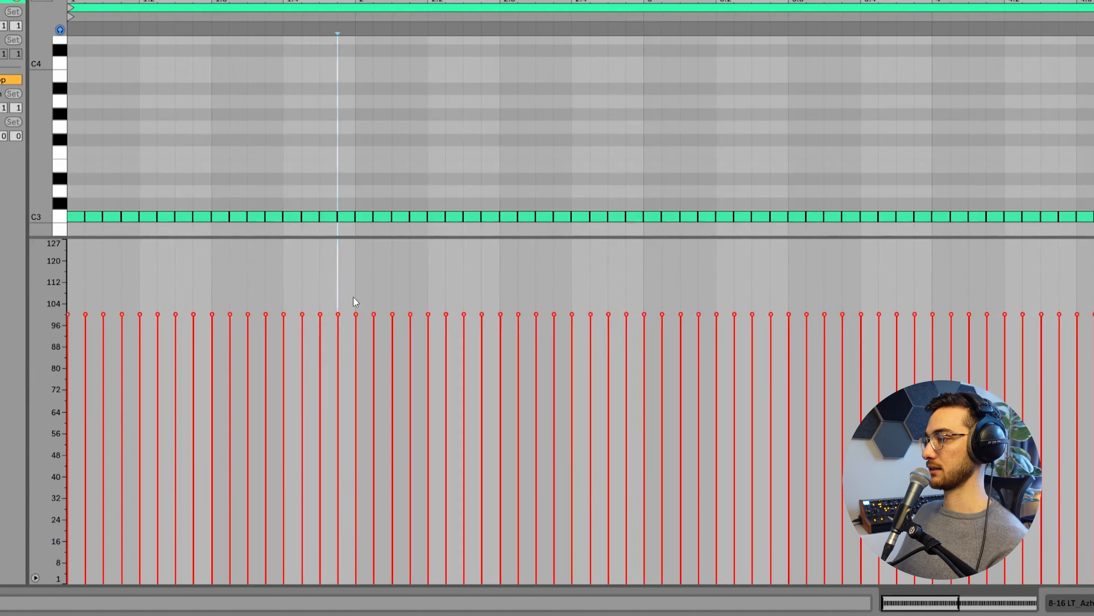
Shape the velocities of the clip's first eight notes into a rising ramp from 4 to 111.
drag(208, 303, 37, 461)
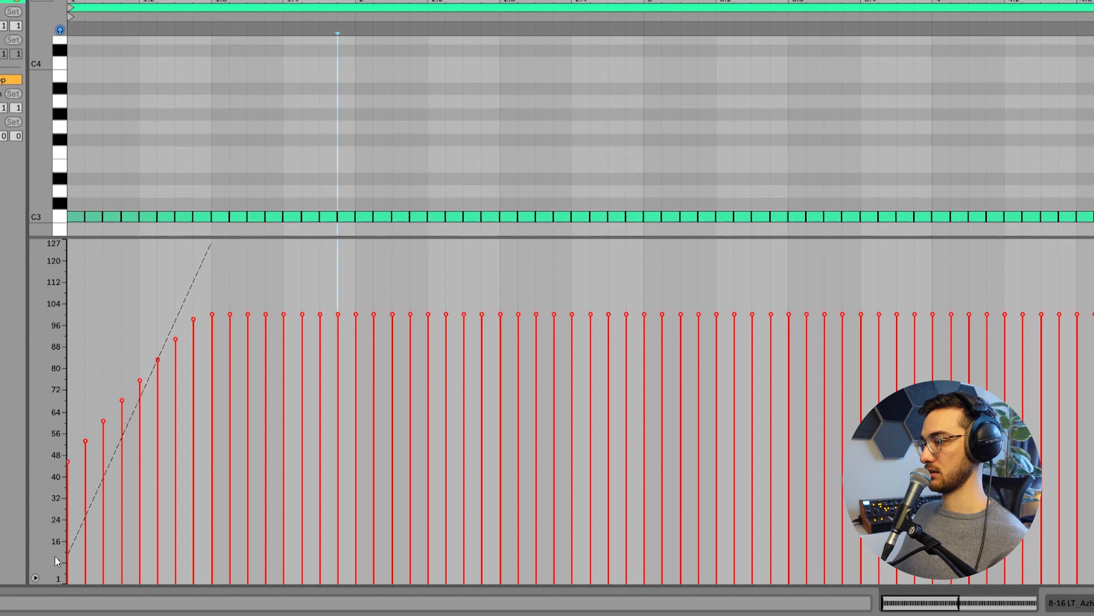
drag(52, 571, 52, 570)
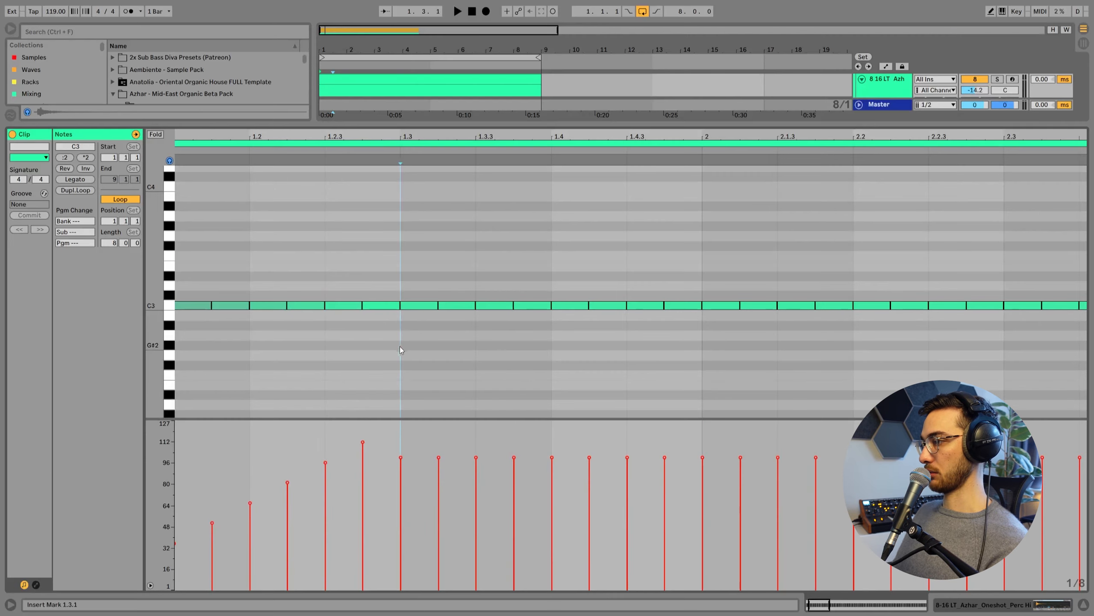
Duplicate the first half-bar of ramped notes across the full eight-bar clip and play the pattern with the drums.
drag(394, 364, 174, 204)
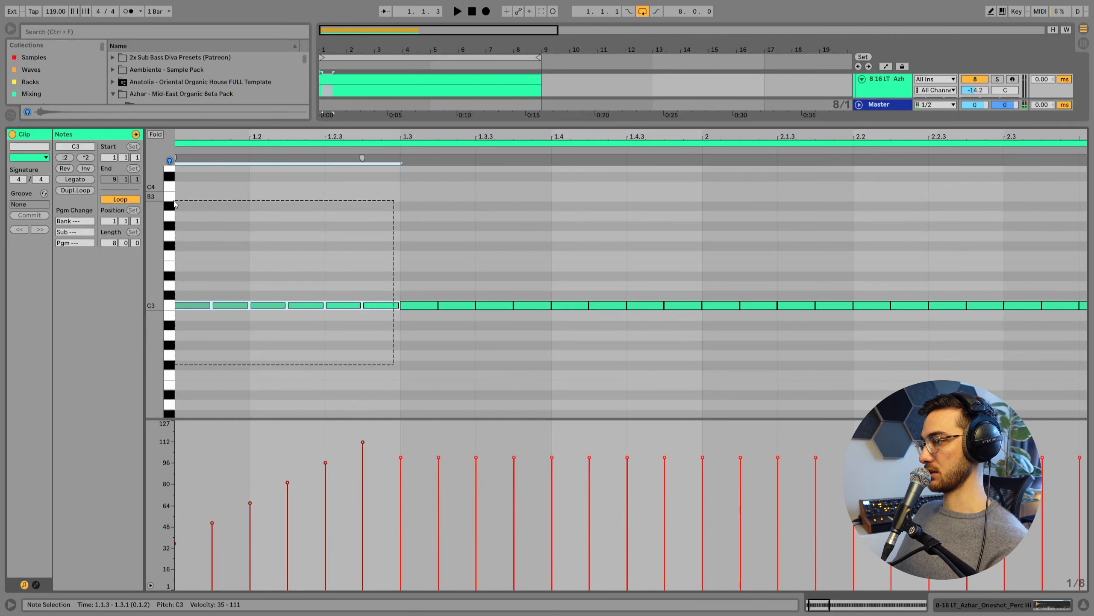
drag(277, 133, 210, 133)
key(ctrl+d)
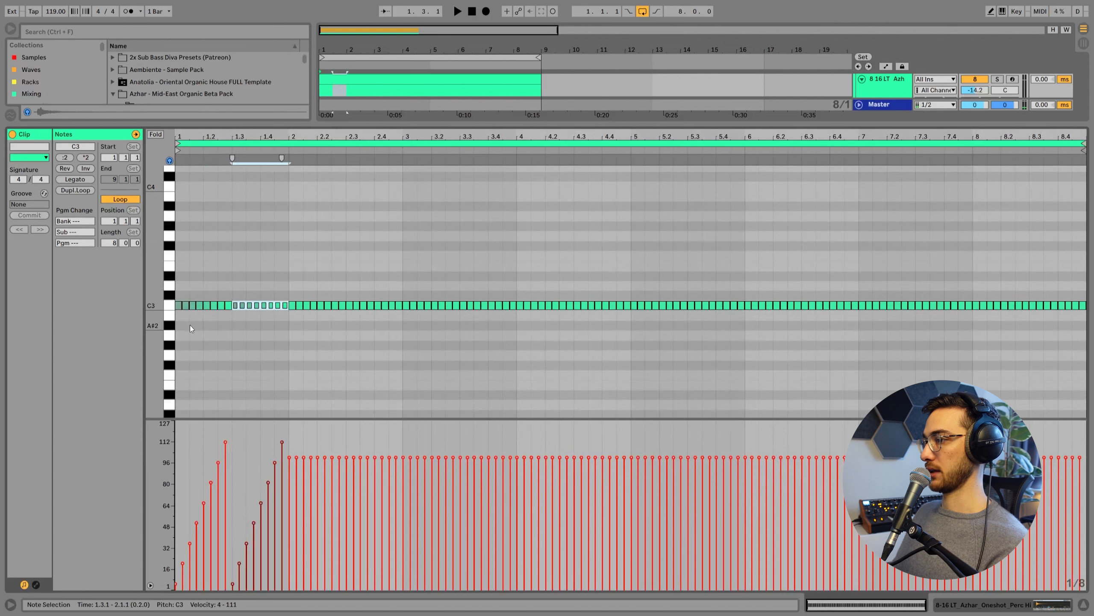
key(ctrl+d)
key(ctrl+d)
key(ctrl+d)
key(ctrl+d)
key(ctrl+d)
key(ctrl+d)
key(ctrl+d)
key(ctrl+d)
key(ctrl+d)
key(ctrl+d)
key(ctrl+d)
key(ctrl+d)
key(ctrl+d)
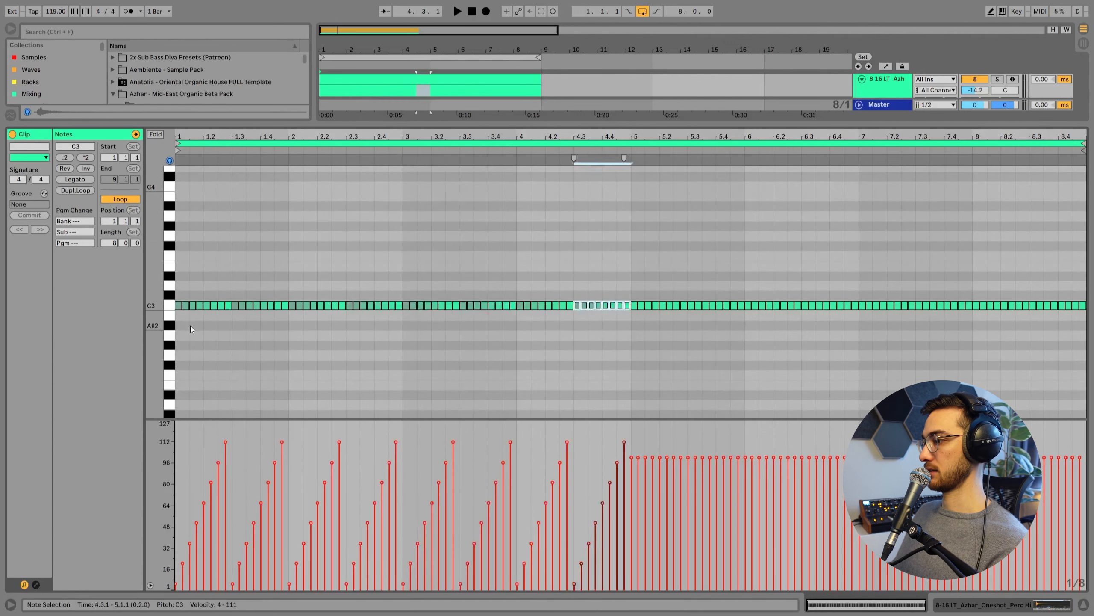
key(ctrl+d)
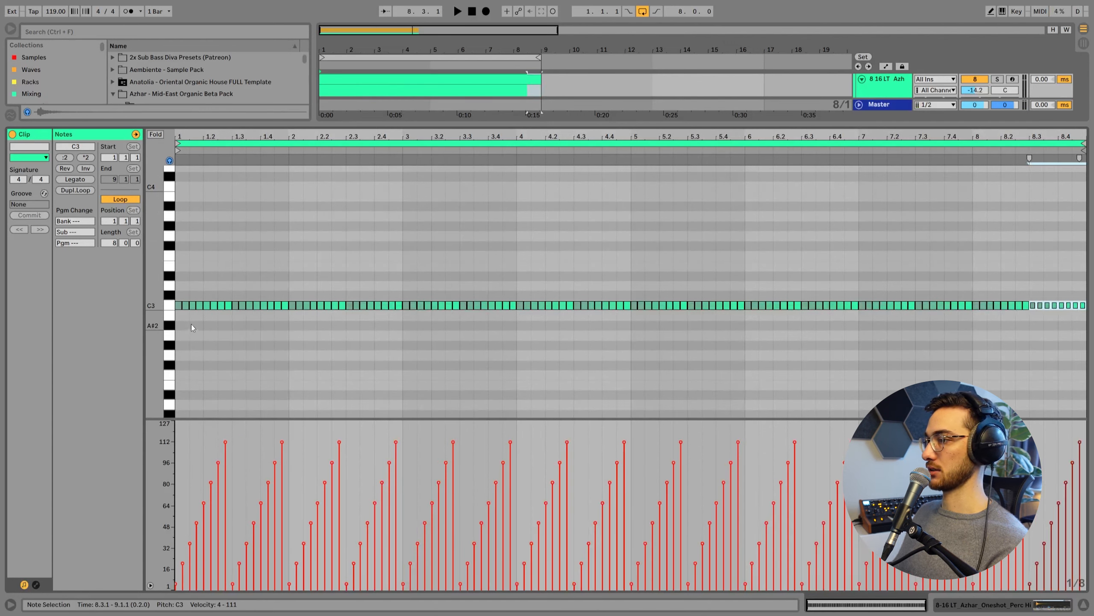
key(space)
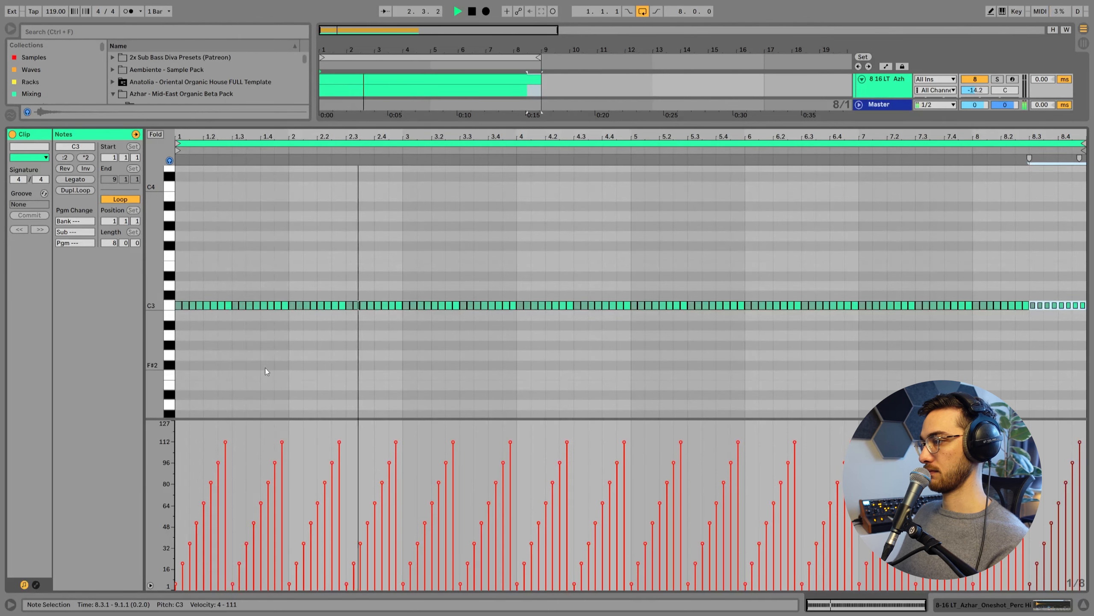
key(shift+Tab)
key(space)
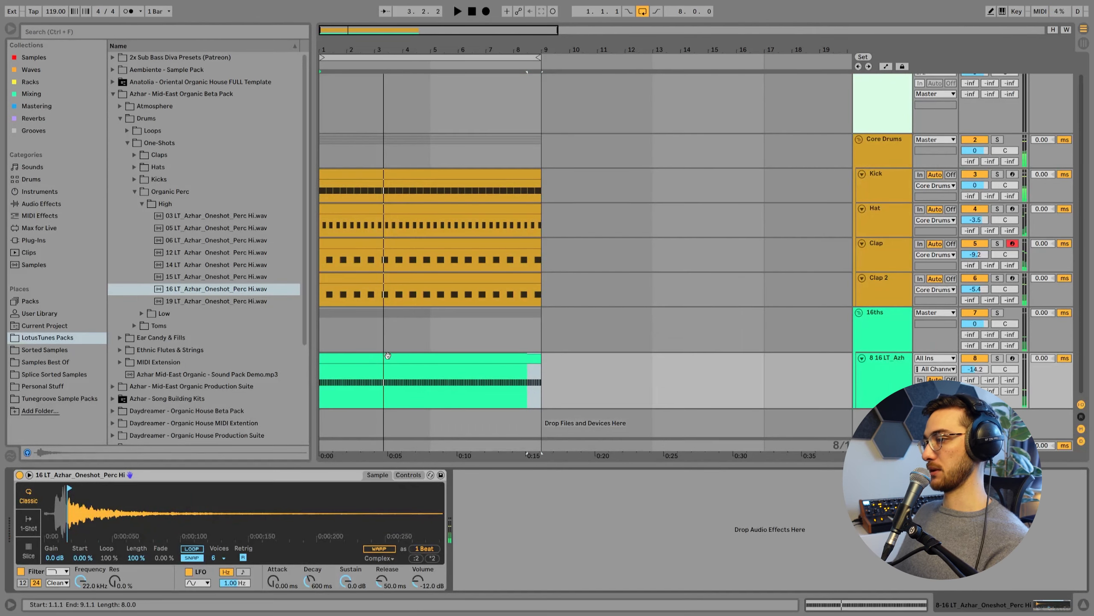
Replace the percussion sampler's sample with 19 LT_Azhar_Oneshot_Perc Hi.wav and play it with the drums.
click(383, 361)
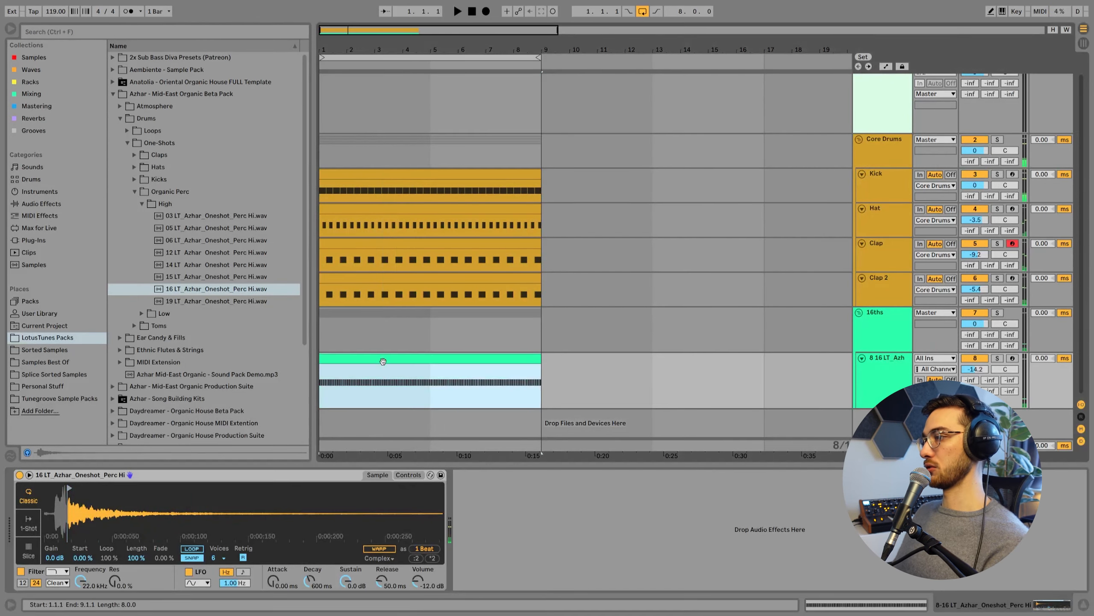
click(153, 504)
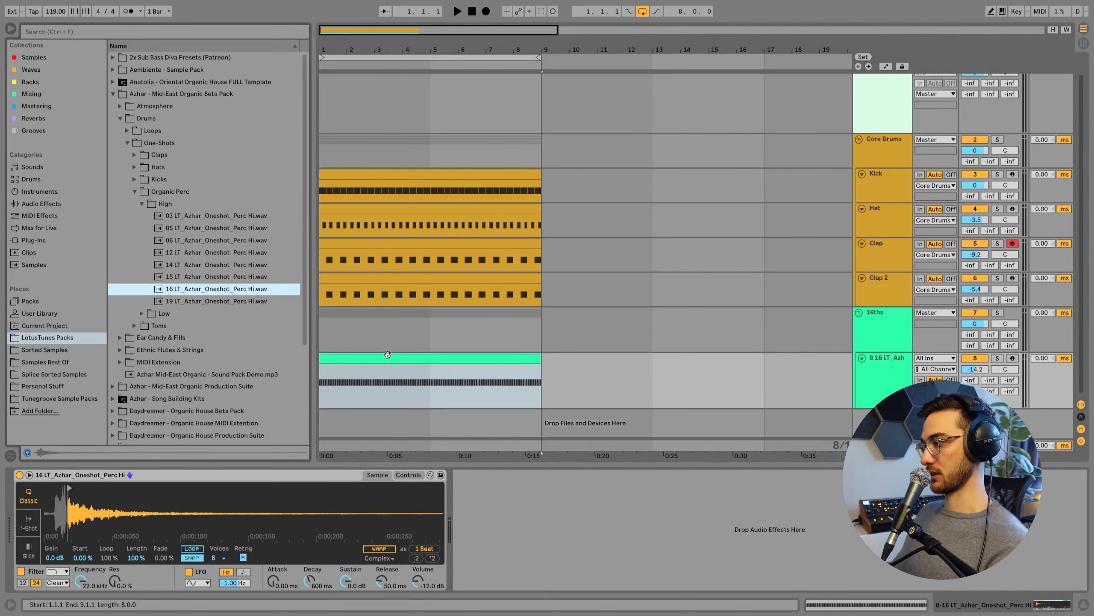
drag(224, 303, 168, 499)
key(space)
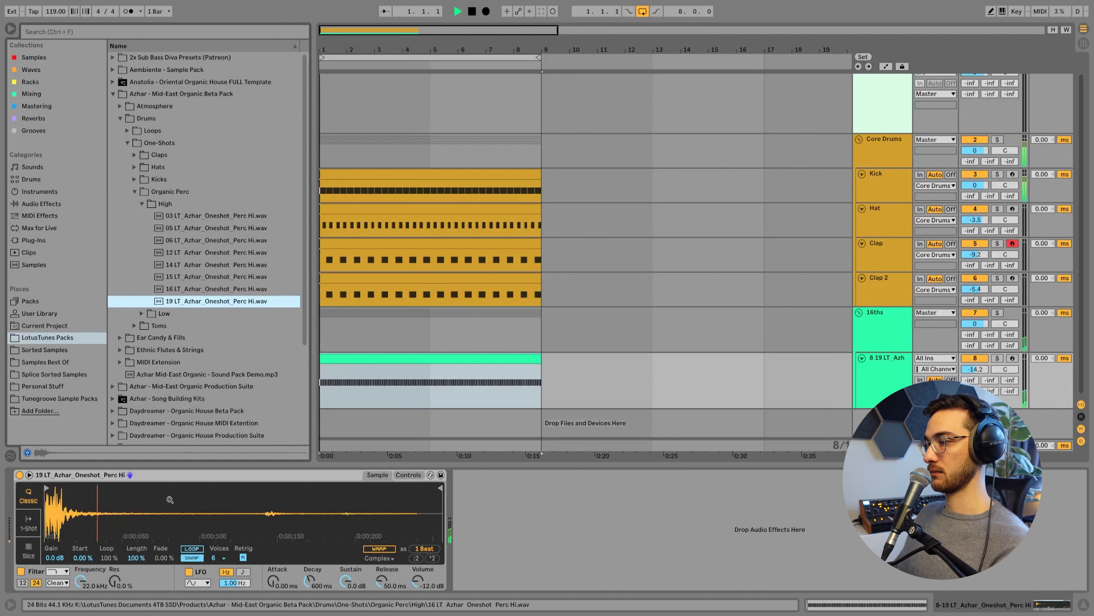
Load 15 LT_Azhar_Oneshot_Perc Hi.wav, move its start to the main transient, and set decay to 102 ms and sustain to -29 dB.
drag(245, 275, 235, 490)
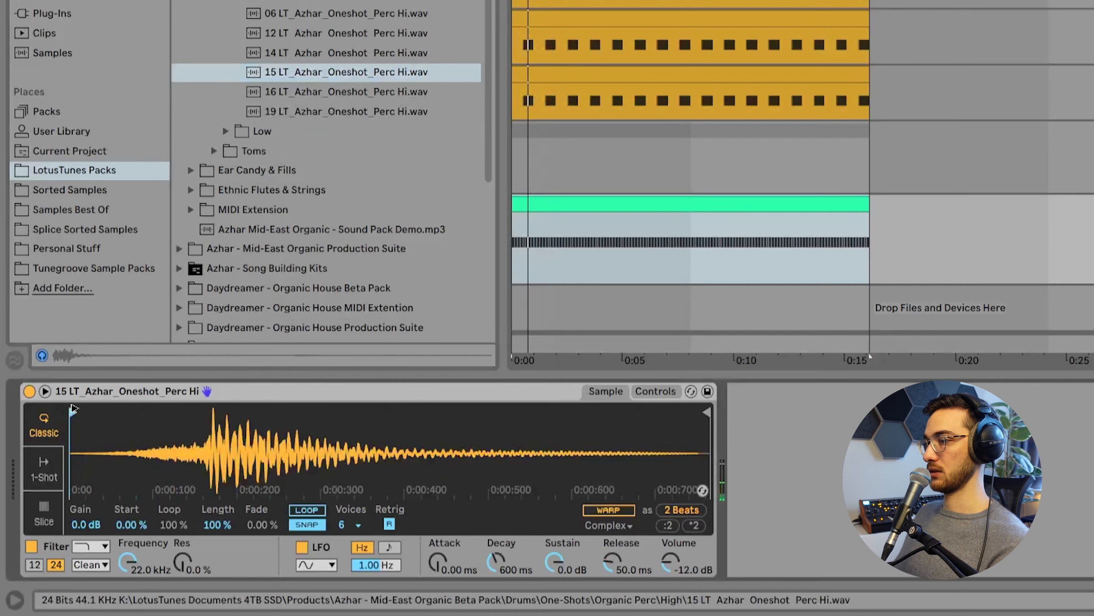
drag(46, 488, 115, 490)
drag(185, 414, 212, 414)
drag(498, 561, 508, 566)
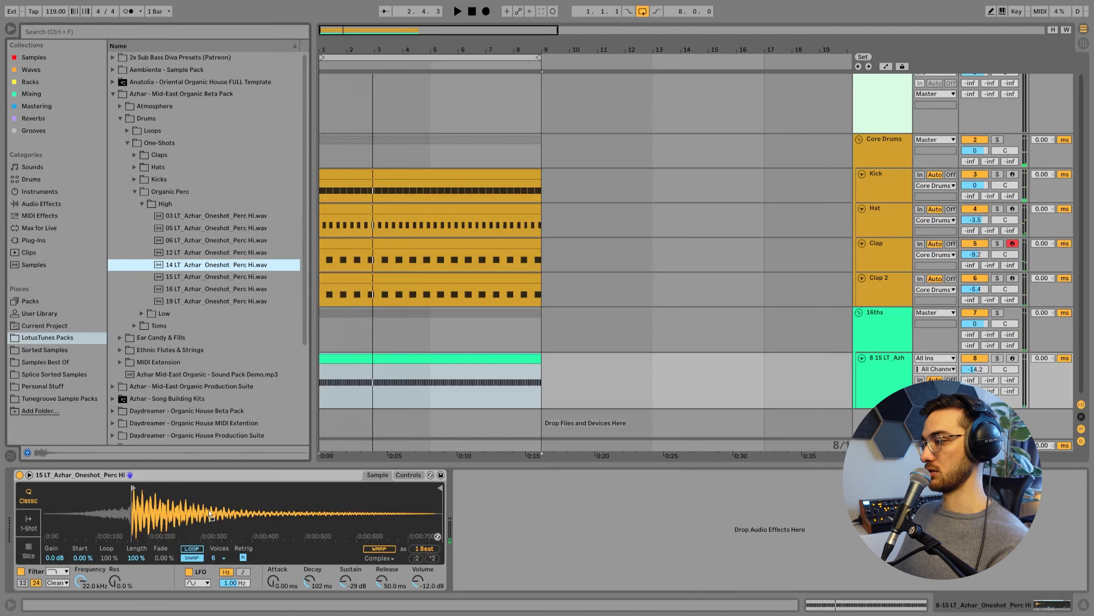
Swap the sample for 05 LT_Azhar_Oneshot_Perc Hi.wav during playback and raise the percussion track's volume to -12.5 dB.
drag(210, 515, 148, 515)
key(space)
key(Up)
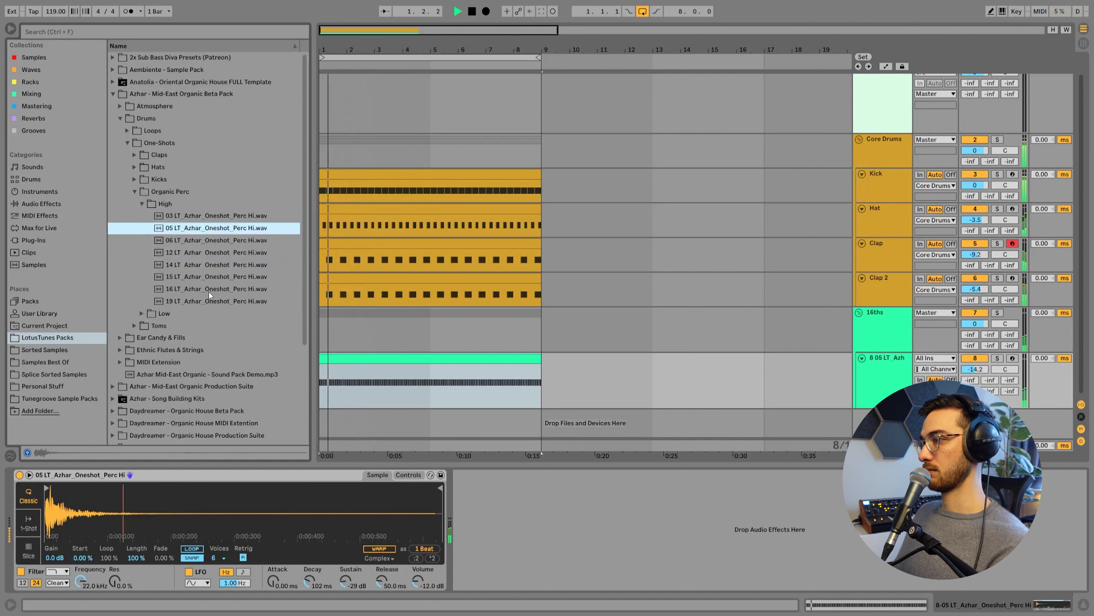
drag(974, 370, 974, 365)
key(space)
Add EQ Eight to the percussion track with a low cut and a narrow 15 dB boost at 359 Hz, Q 7.45.
click(409, 358)
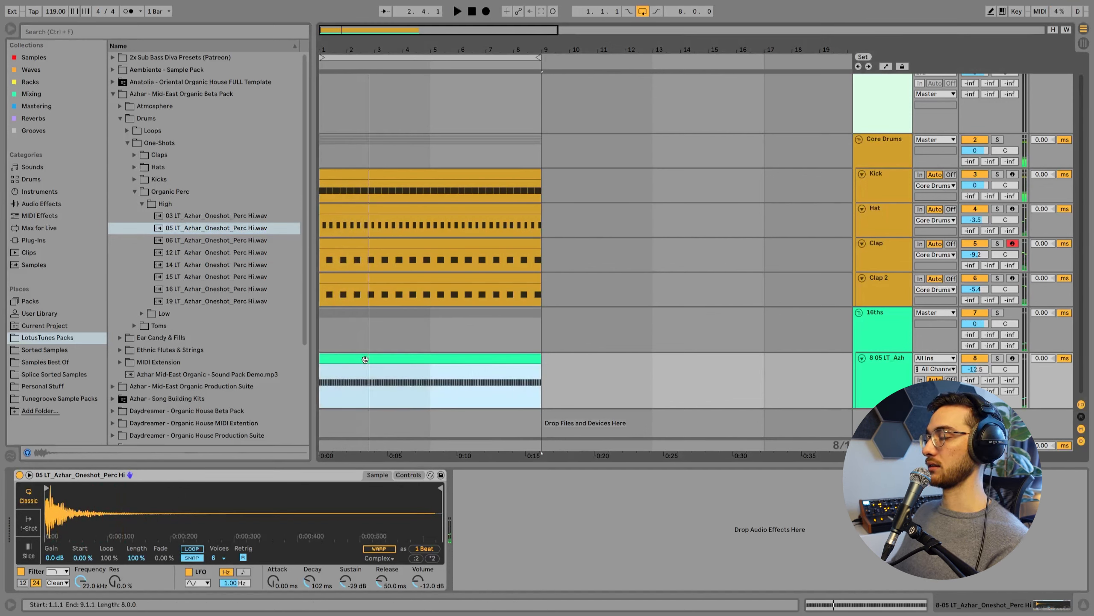
click(54, 92)
key(ctrl+f)
text(eq)
key(Down)
key(Return)
drag(618, 523, 585, 484)
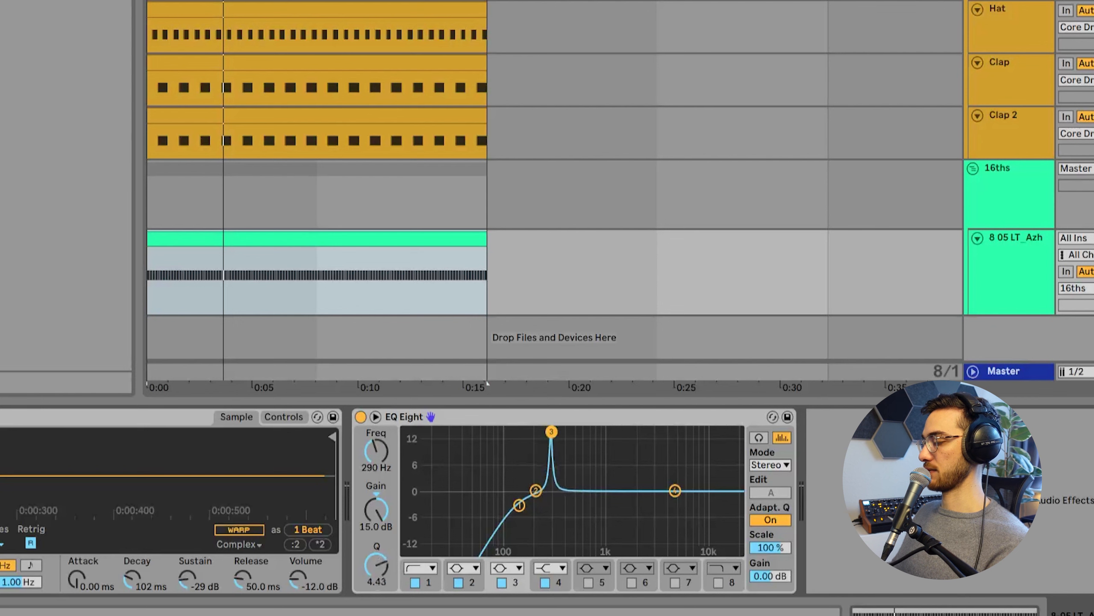
key(space)
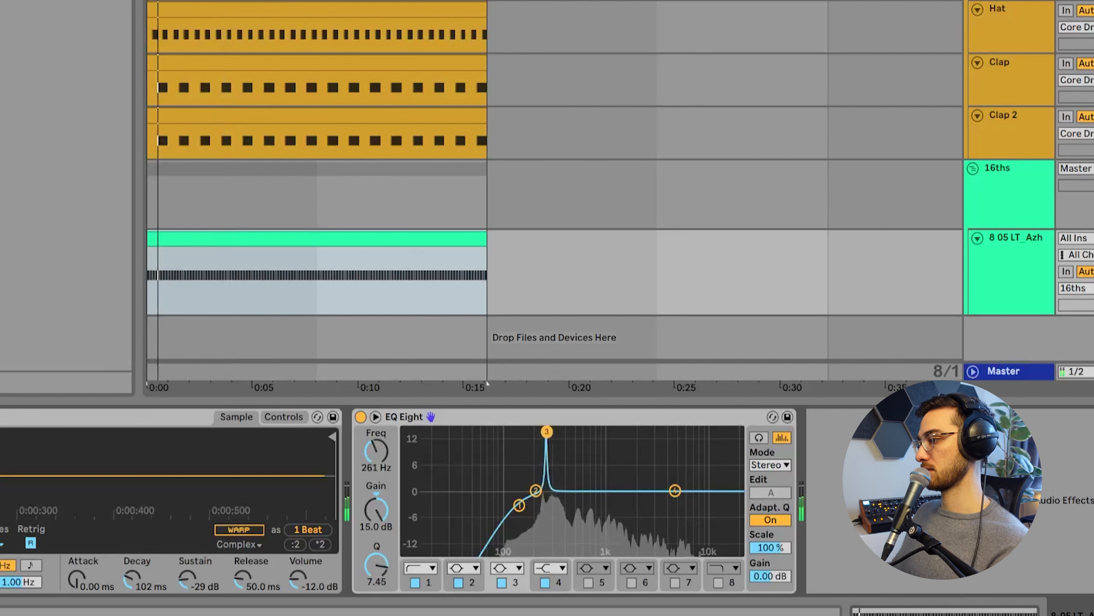
drag(562, 431, 560, 432)
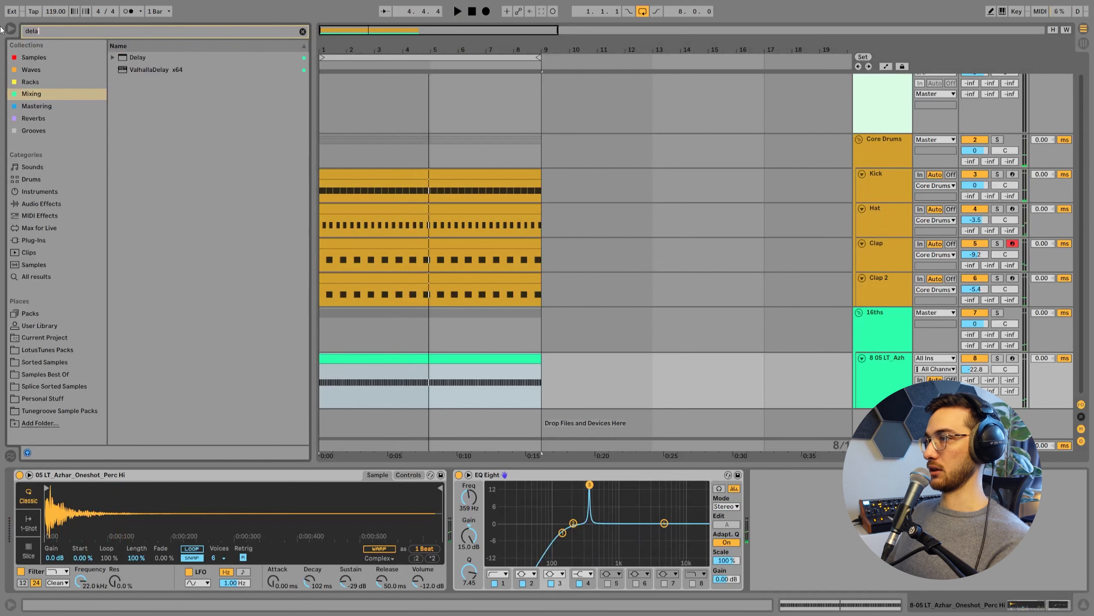
Try a Delay after EQ Eight with its filter at 2.59 kHz and a synced time of 2 sixteenths, adjusting the wet mix.
double_click(144, 61)
drag(881, 519, 894, 514)
drag(636, 388, 641, 388)
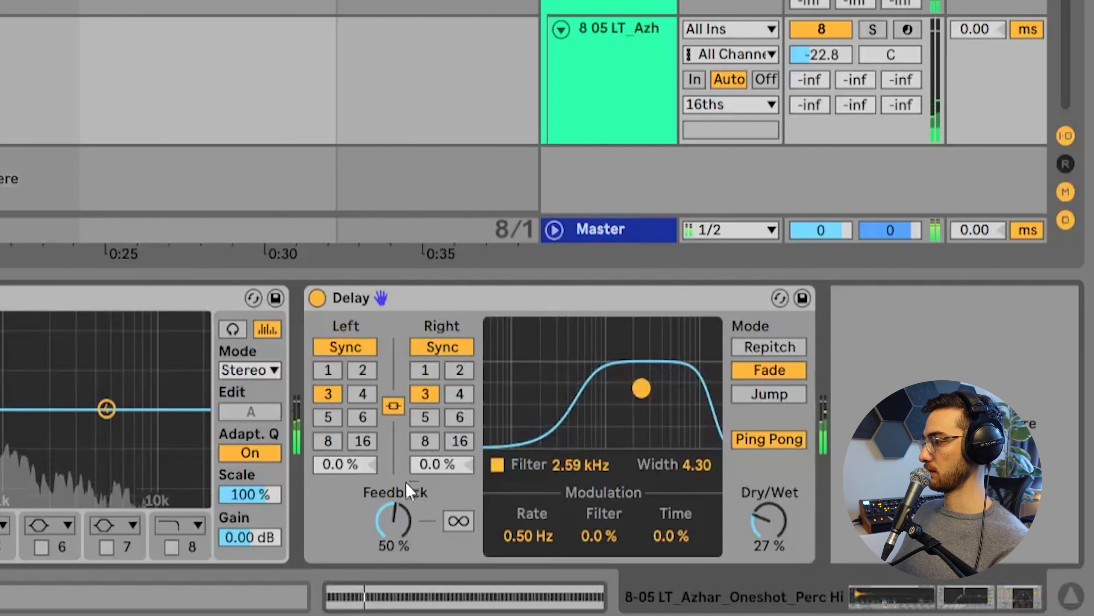
click(460, 377)
drag(763, 532, 757, 517)
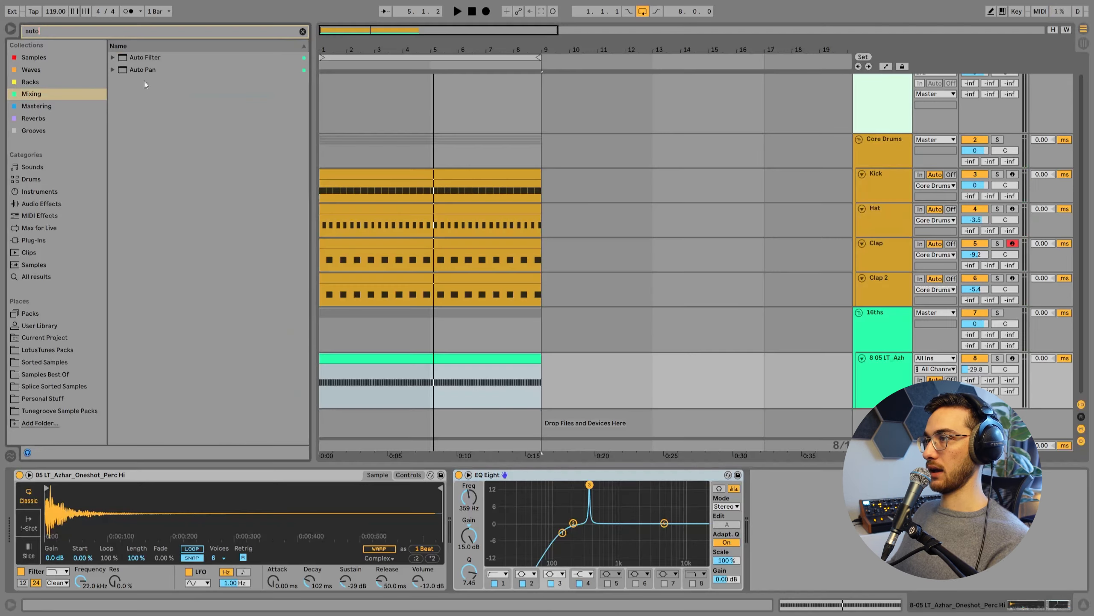
Add Auto Pan after EQ Eight with an amount of 46.8% and a rate of 6.57 Hz.
click(147, 71)
double_click(148, 71)
drag(766, 538, 795, 519)
drag(560, 429, 560, 445)
mouse_move(493, 407)
mouse_down()
mouse_move(491, 429)
mouse_move(489, 420)
mouse_up()
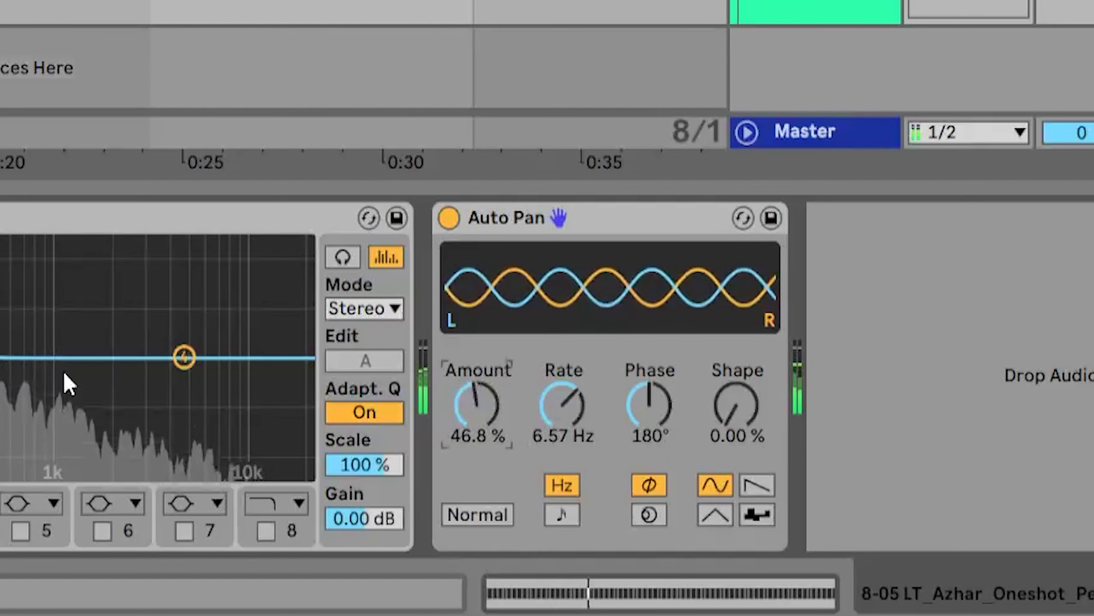
key(space)
Duplicate the percussion track and remove EQ Eight and Auto Pan from the copy.
click(815, 12)
key(ctrl+d)
click(516, 219)
shift+click(67, 222)
key(Delete)
click(891, 371)
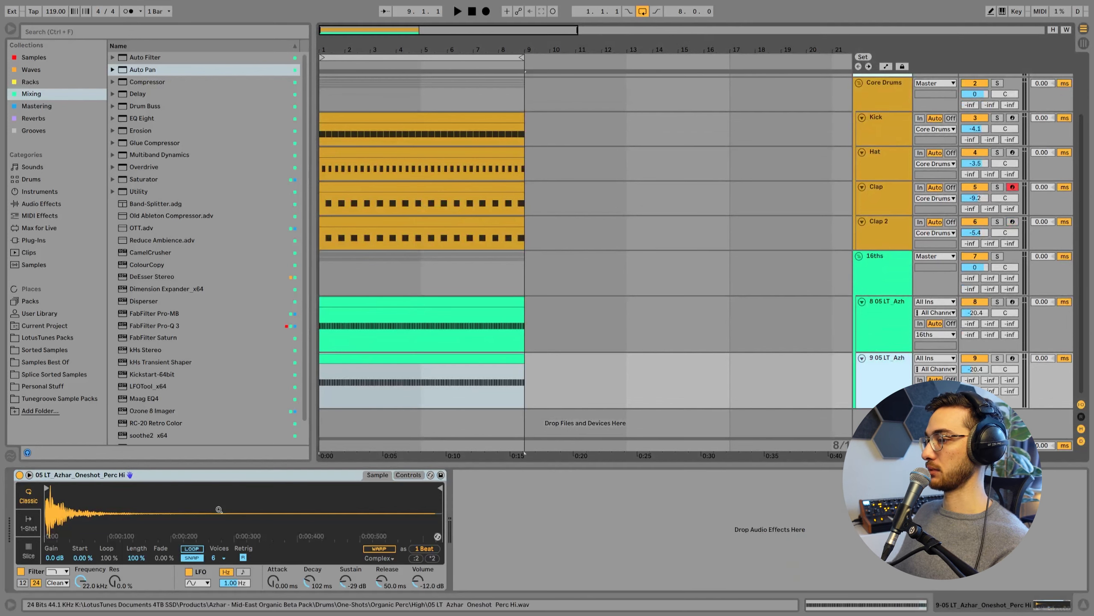
Locate the copied track's sample in the browser, audition the neighbouring one-shots and load 14 LT_Azhar_Oneshot_Perc Hi.wav.
right_click(219, 509)
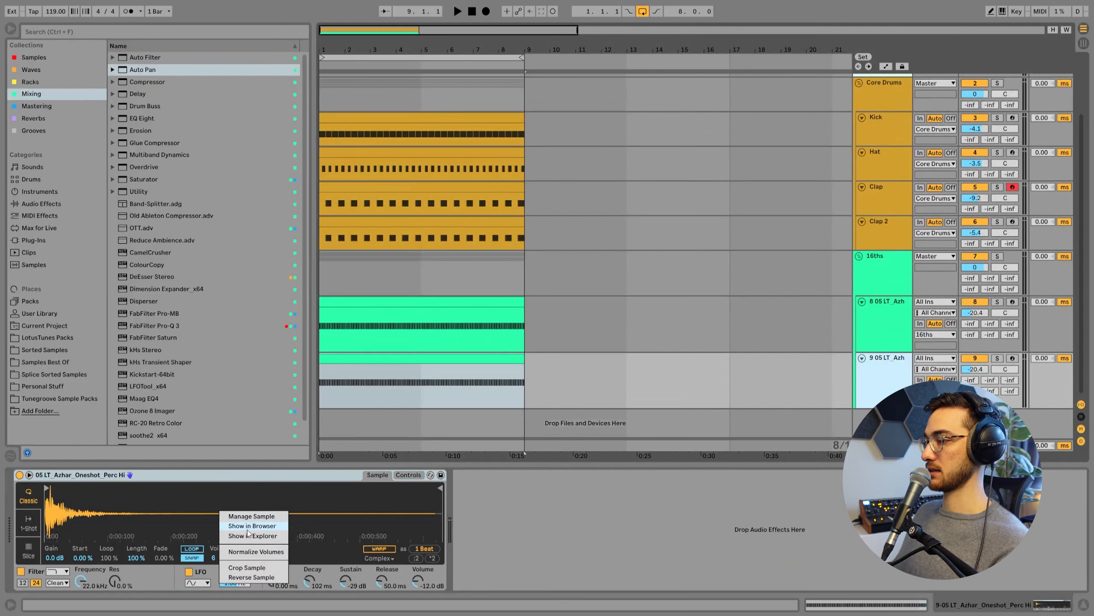
click(241, 528)
click(198, 240)
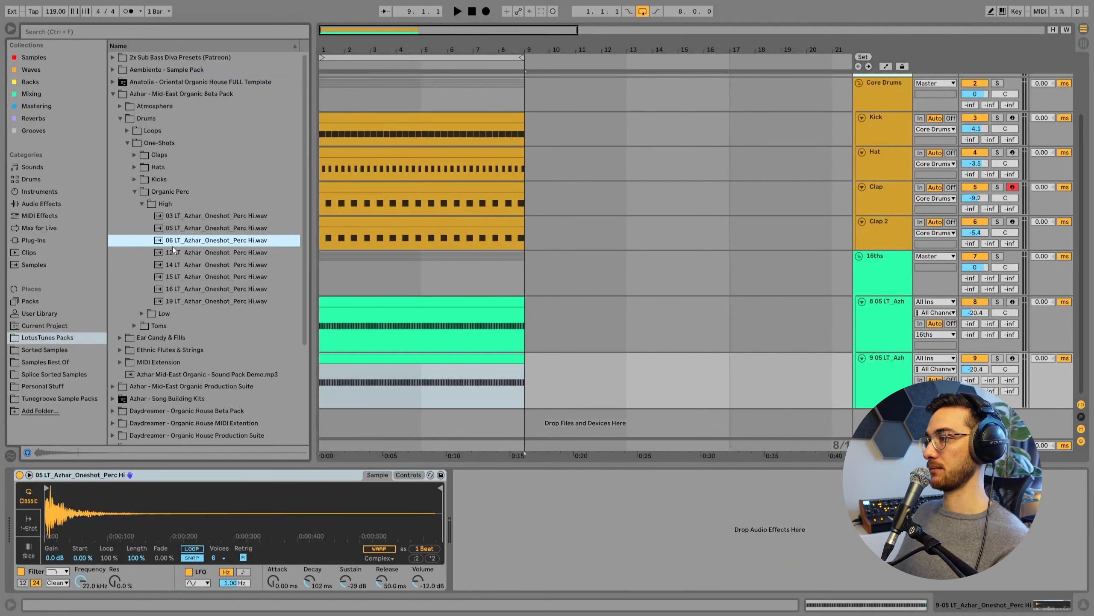
click(182, 252)
click(191, 264)
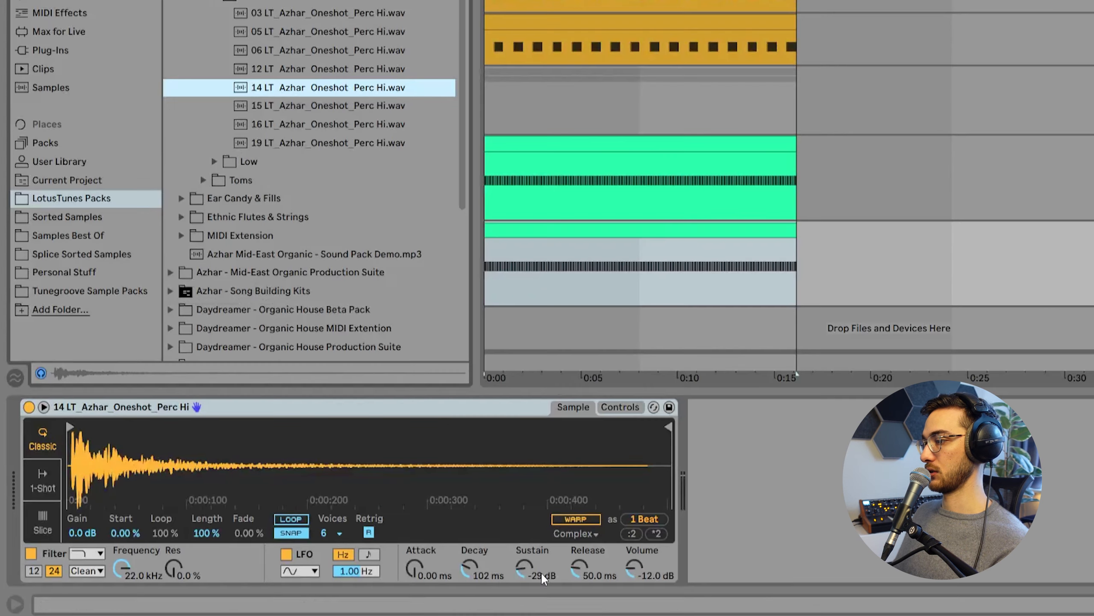
Try different transpositions in the copied track's sampler controls and settle on -6 st.
click(622, 415)
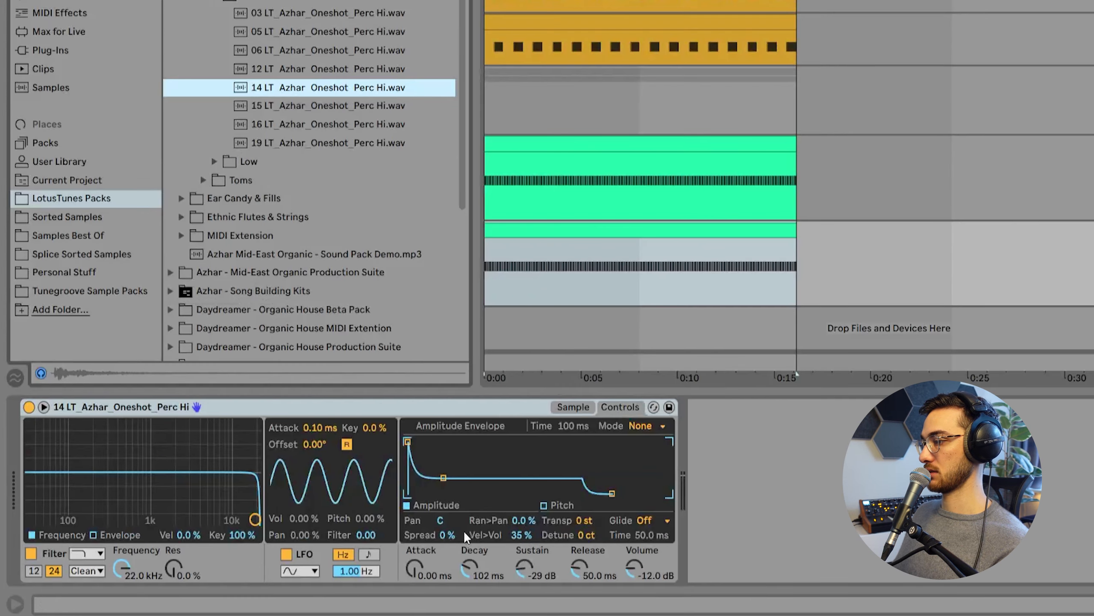
click(581, 520)
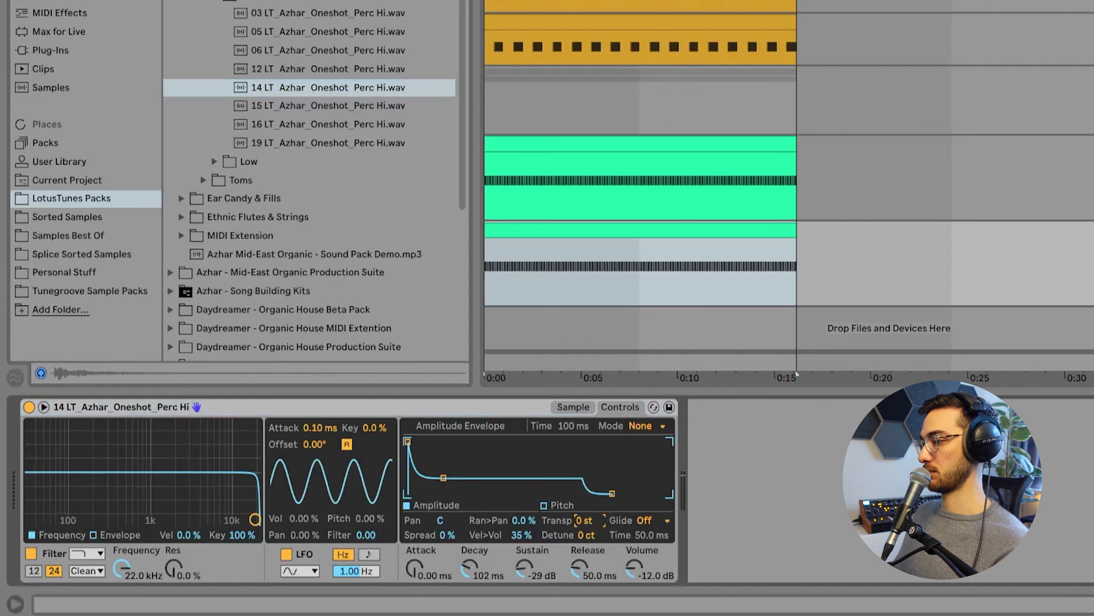
key(Up)
key(Up)
key(Up)
key(Up)
drag(581, 520, 581, 541)
key(Up)
key(Up)
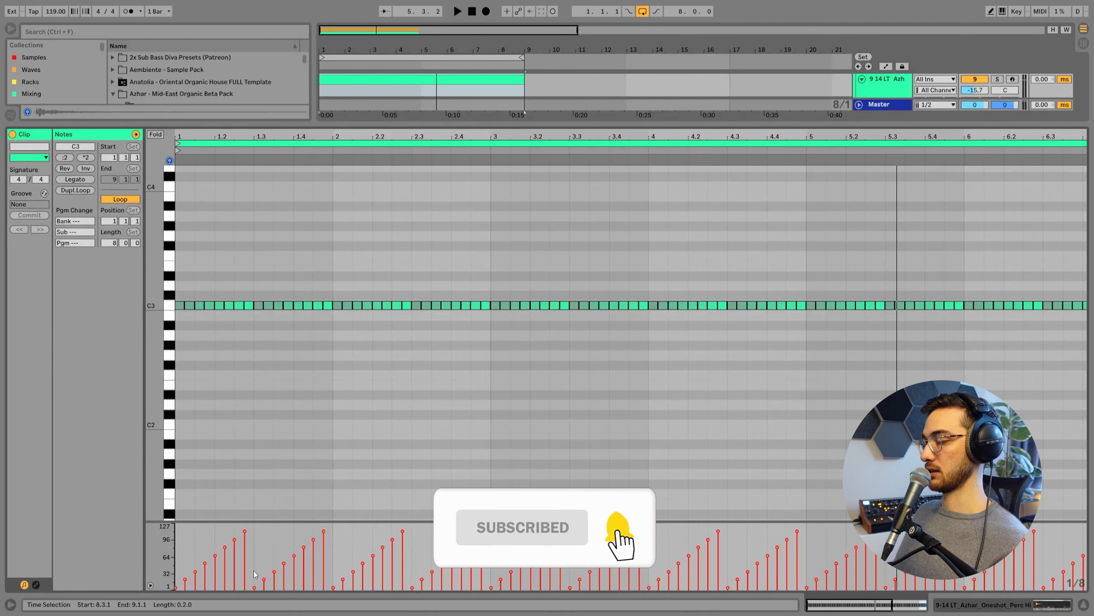
Ramp the second percussion clip's first eight velocities down from 127 to 37 and duplicate that half-bar through the following bars.
drag(254, 576, 175, 522)
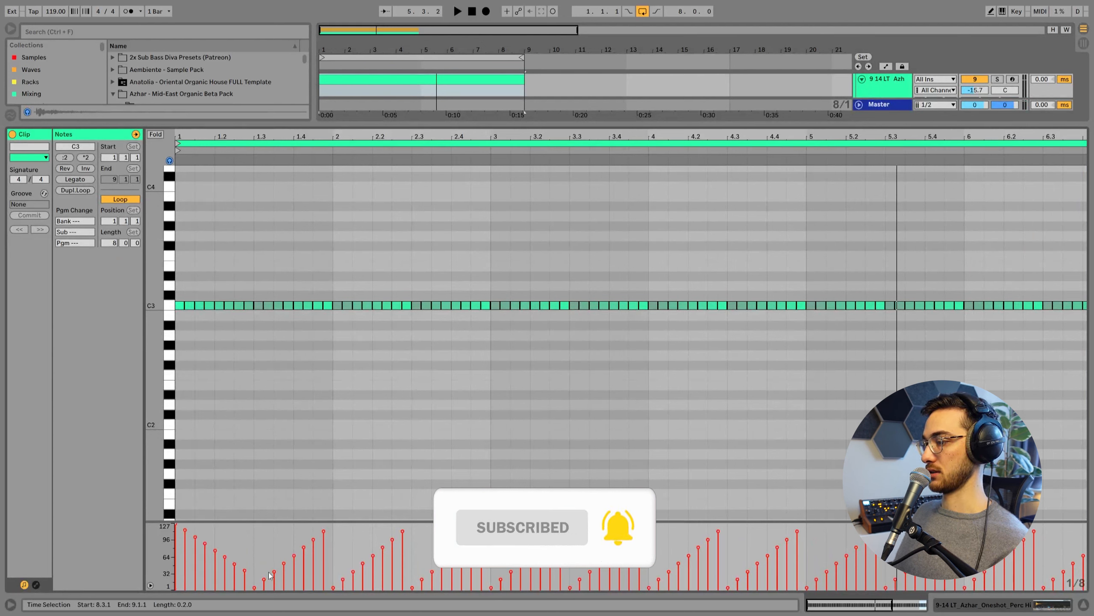
drag(252, 364, 171, 282)
key(ctrl+d)
key(ctrl+d)
key(ctrl+d)
key(ctrl+d)
key(ctrl+d)
key(ctrl+d)
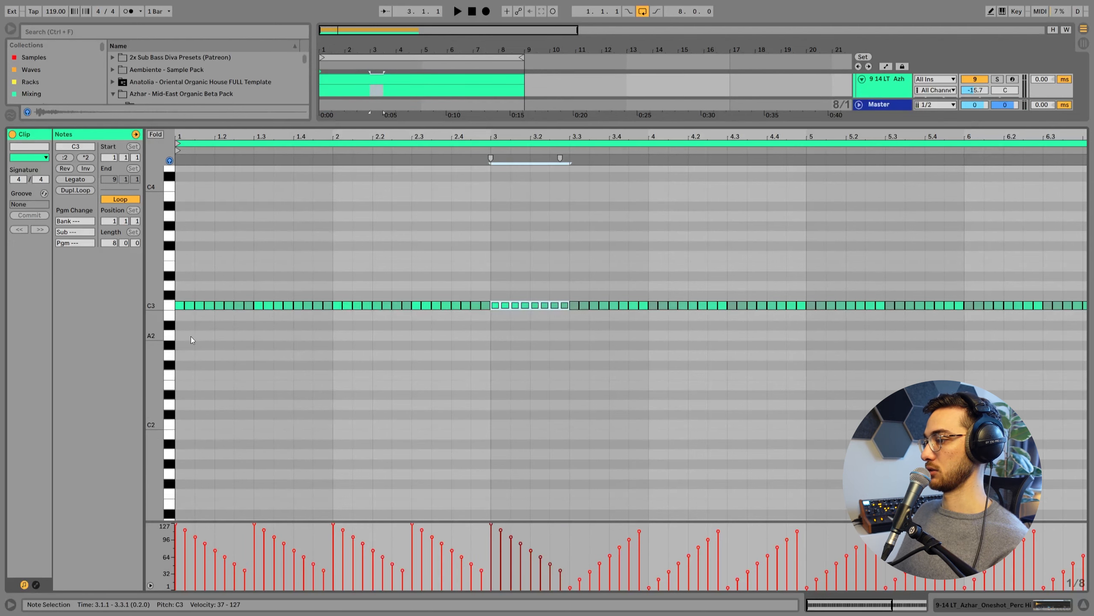
key(ctrl+d)
key(ctrl+d)
key(ctrl+d)
key(ctrl+d)
key(ctrl+d)
Play the loop and lower the second percussion track's volume to -20.8 dB.
key(space)
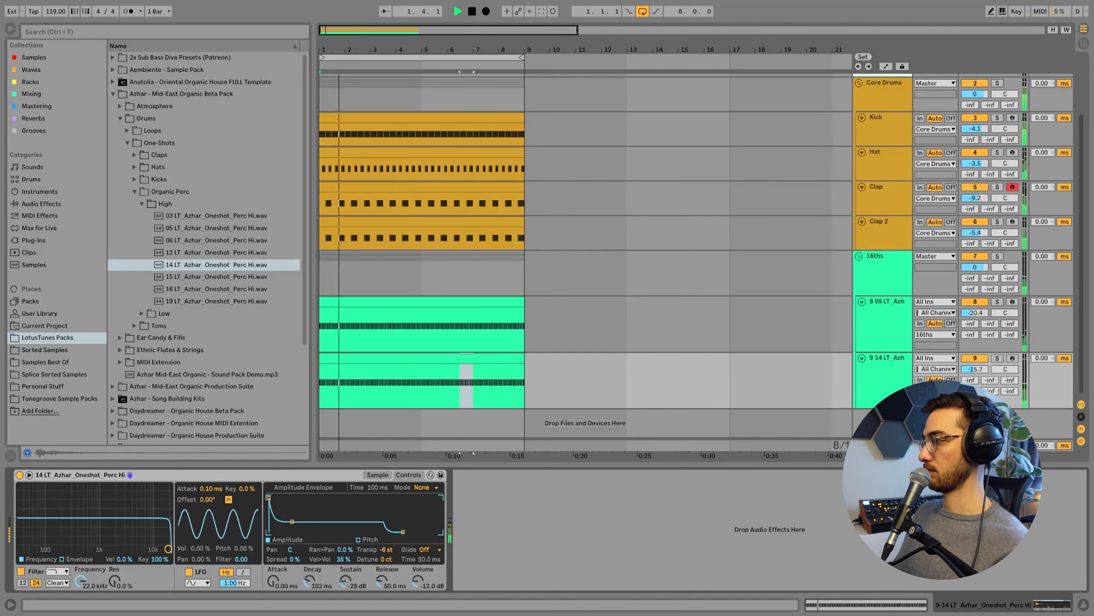
drag(975, 369, 975, 376)
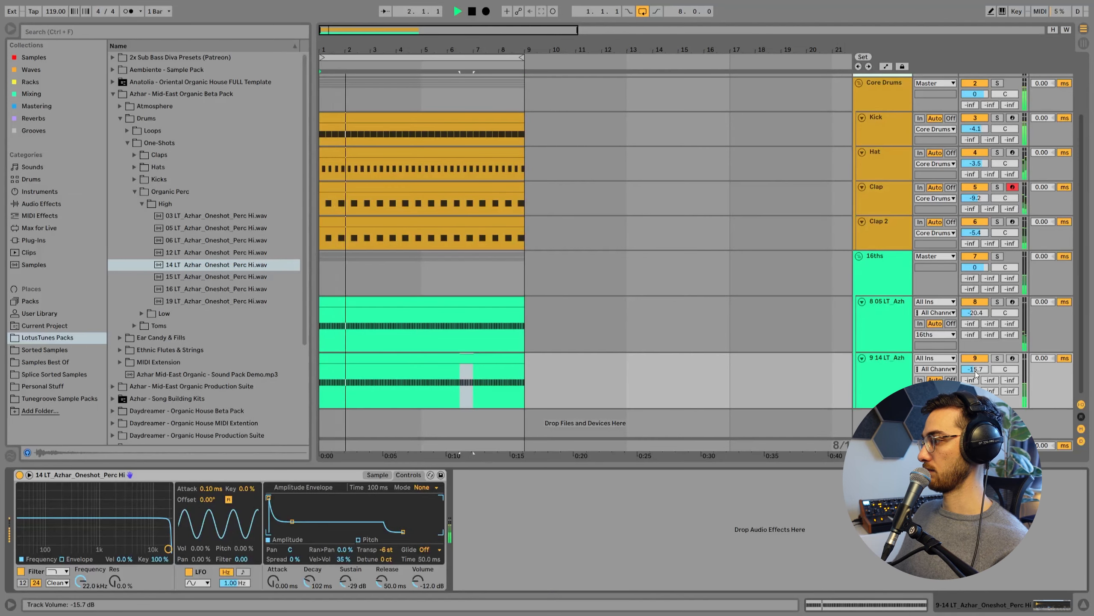
click(887, 366)
key(space)
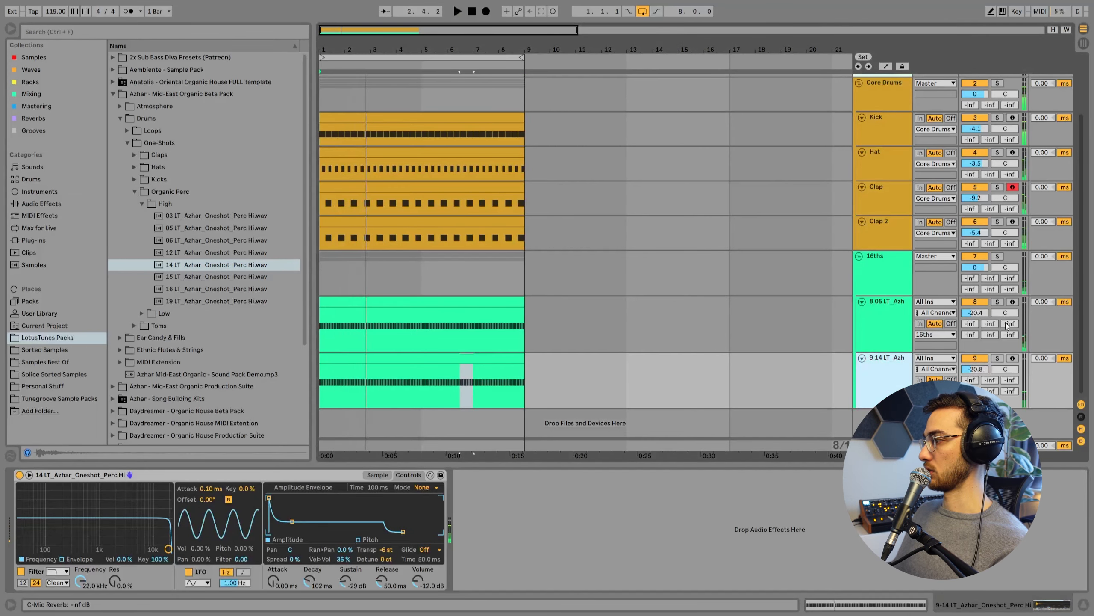
Pan the first percussion track to 31R and the second to 30L, checking the balance during playback.
drag(1004, 313, 1004, 310)
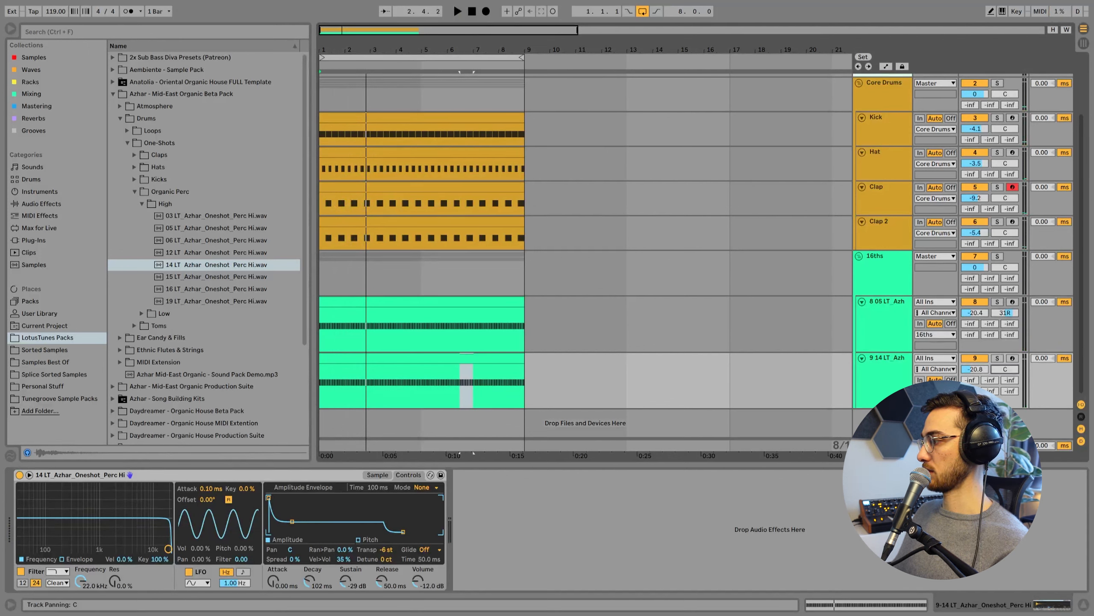
key(space)
drag(1005, 369, 1002, 367)
click(501, 358)
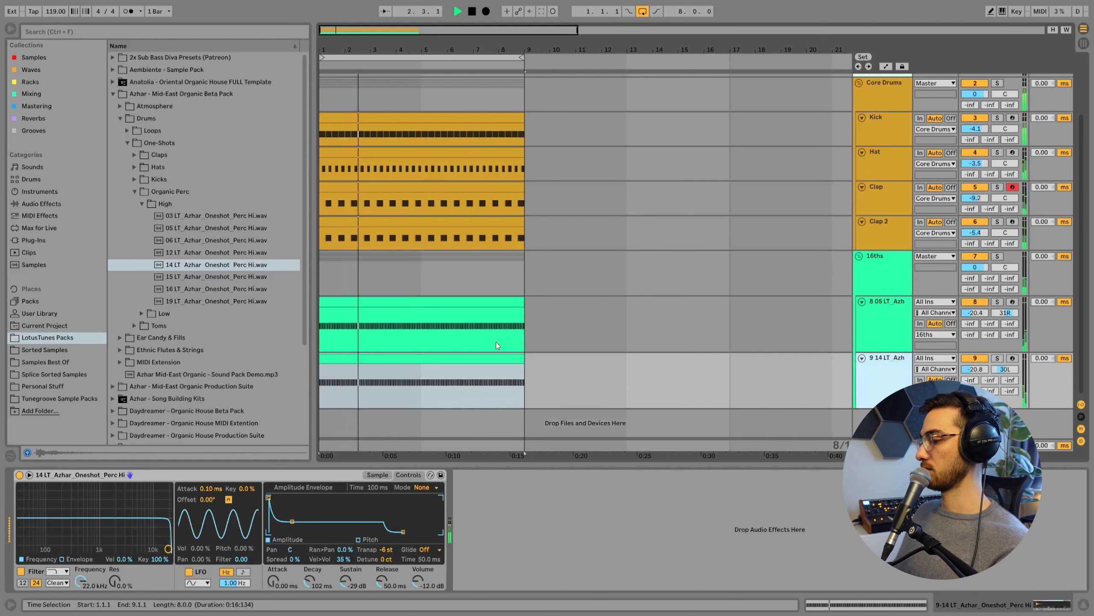
Add EQ Eight to the second percussion track, with a low cut and a narrow 9.52 dB boost at 550 Hz.
click(380, 475)
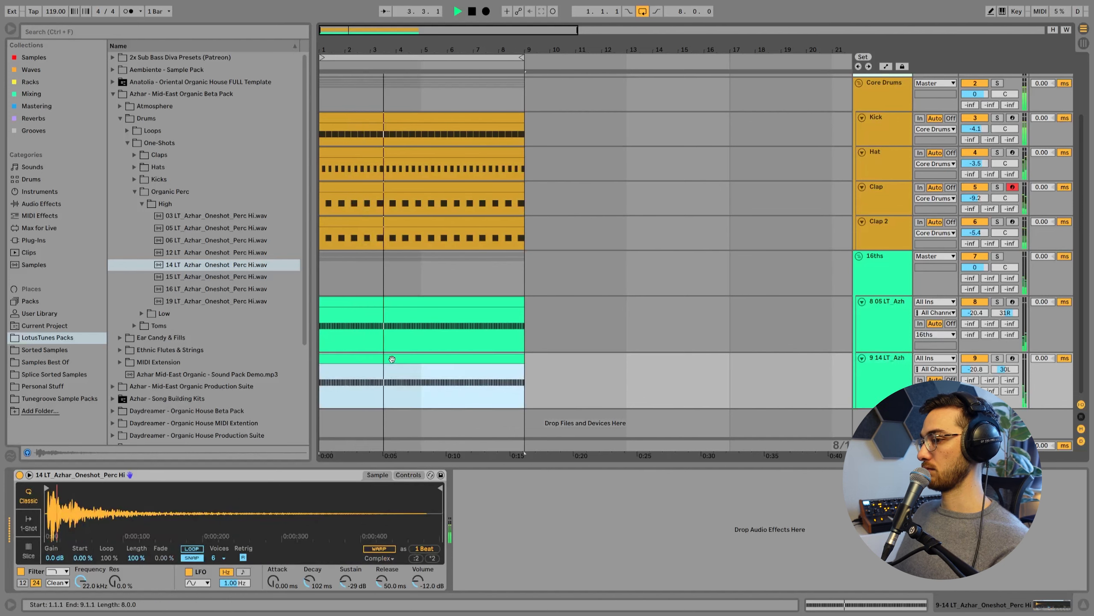
click(65, 93)
key(space)
click(46, 31)
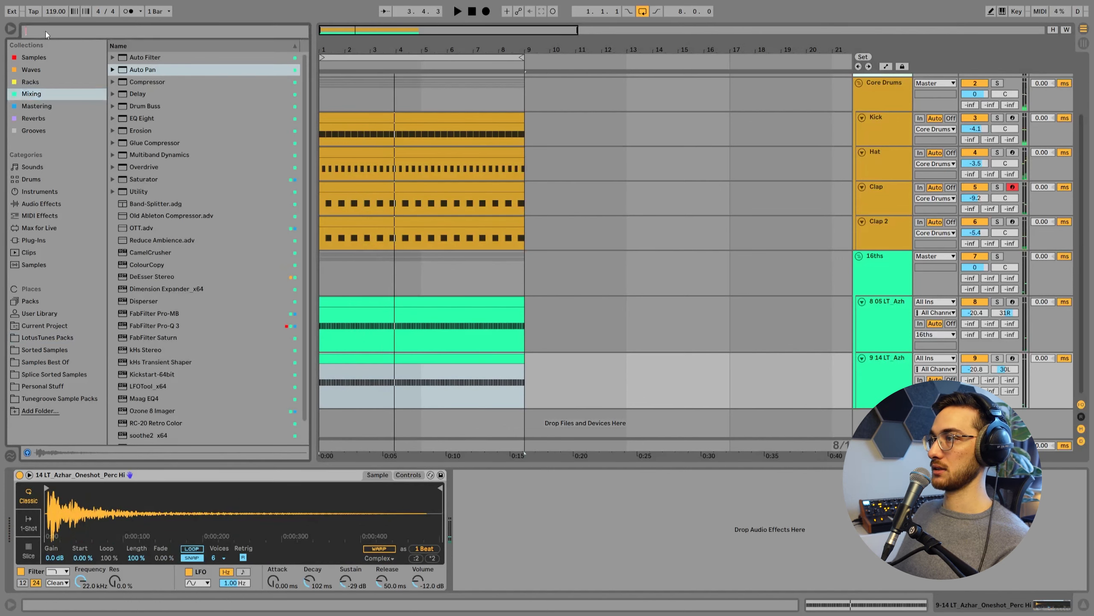
text(eq)
drag(140, 55, 523, 555)
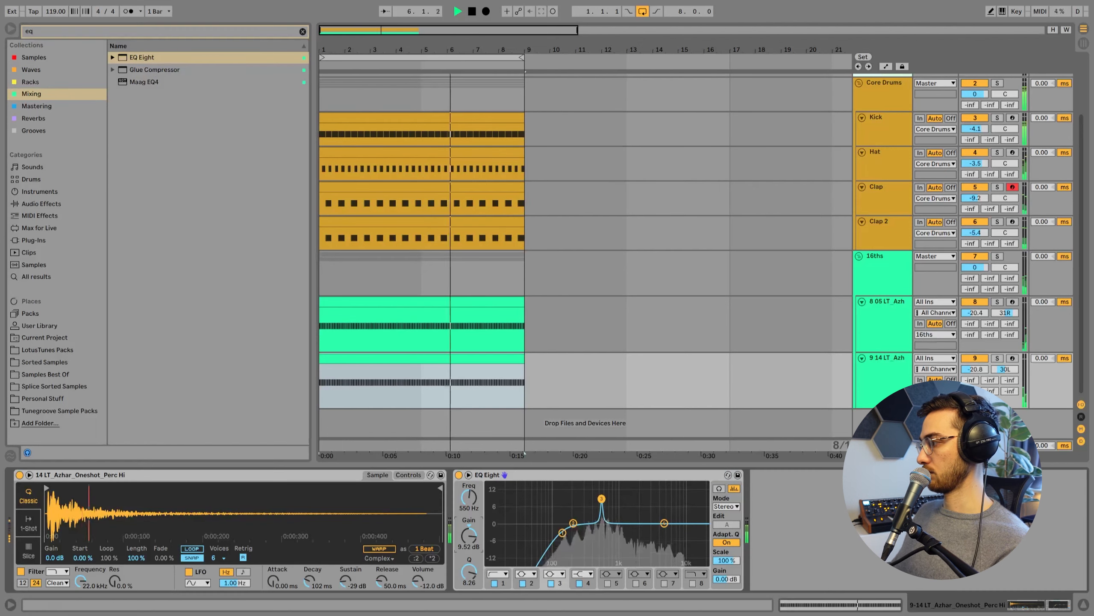
key(space)
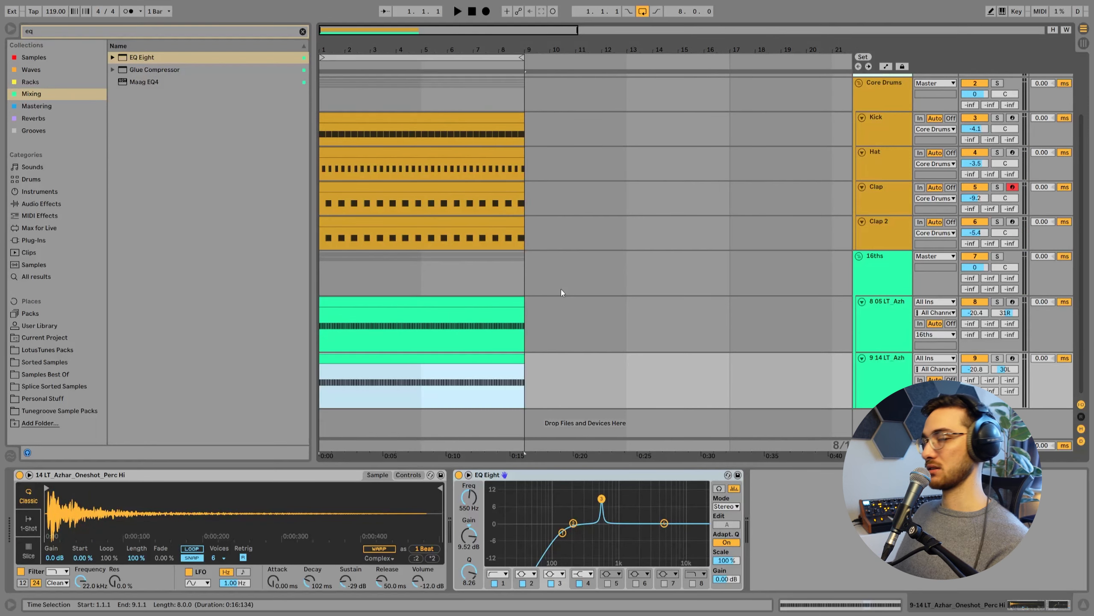
Load the Echo preset 8DotBall from the Clean Delay folder onto the Hat track.
scroll(679, 304, up, 2)
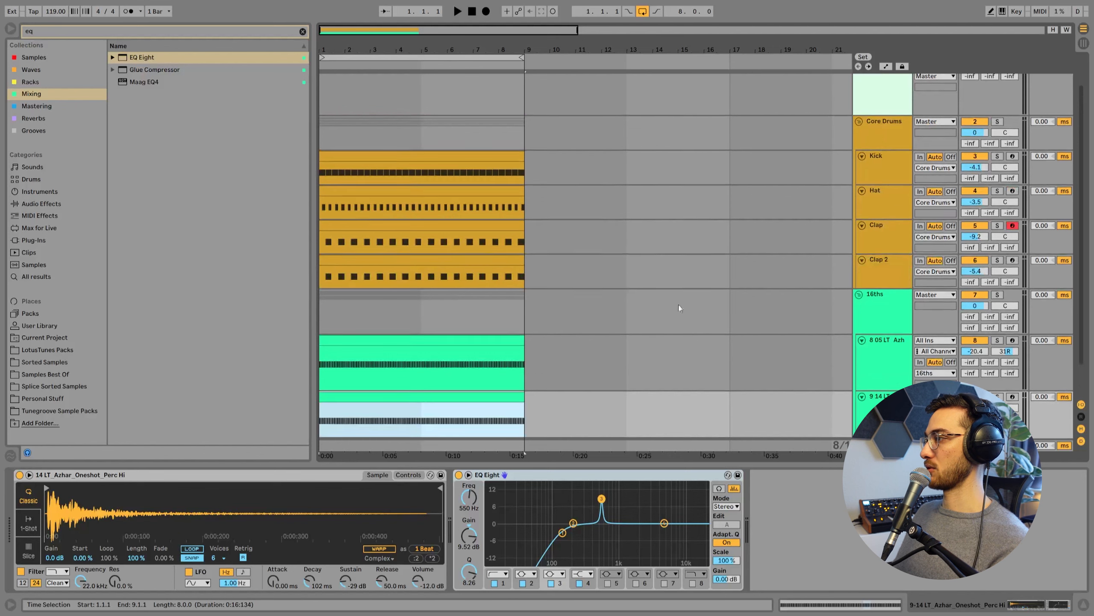
scroll(724, 275, up, 2)
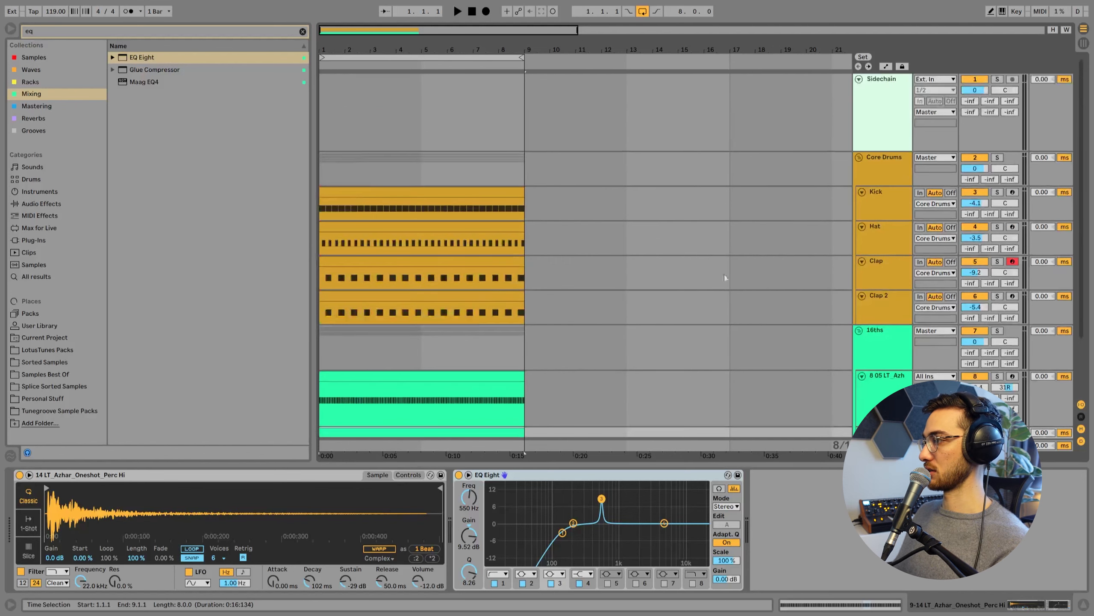
click(898, 242)
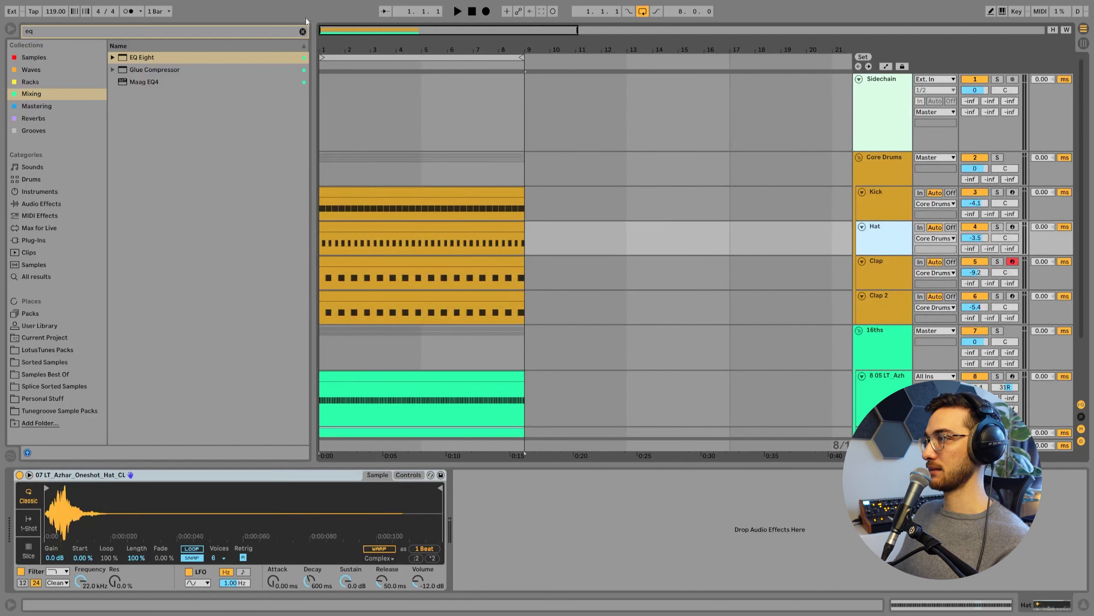
click(186, 31)
key(BackSpace)
text(echo)
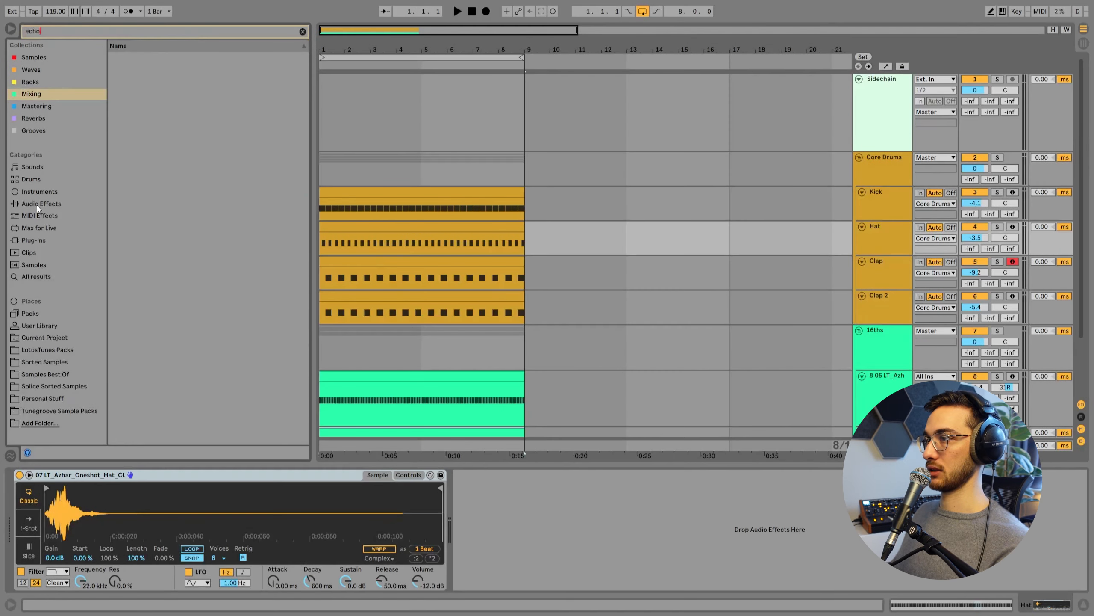
click(37, 206)
click(112, 71)
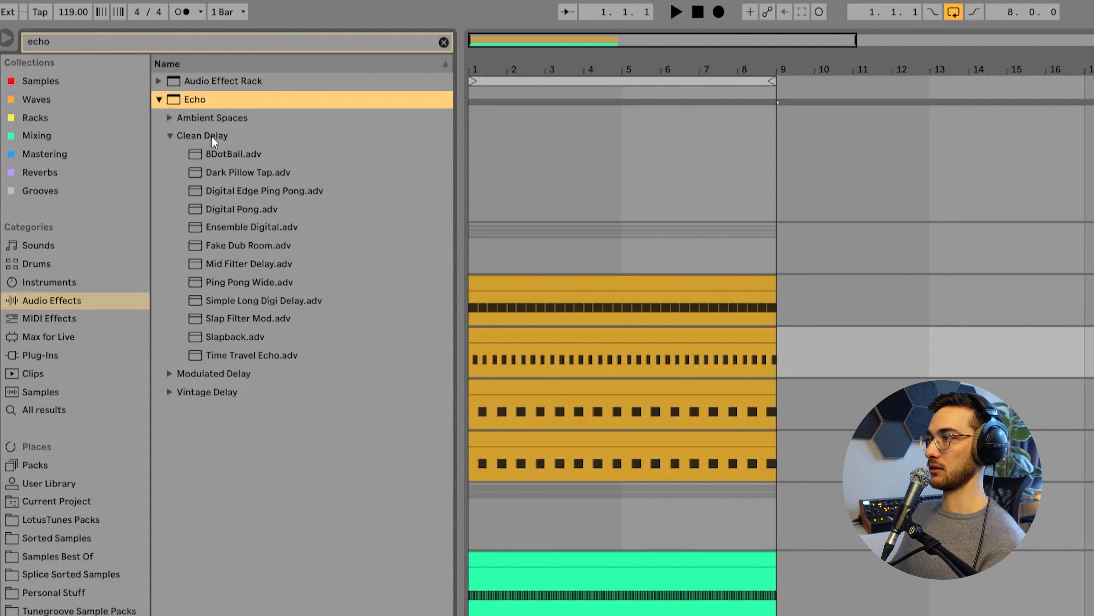
click(147, 94)
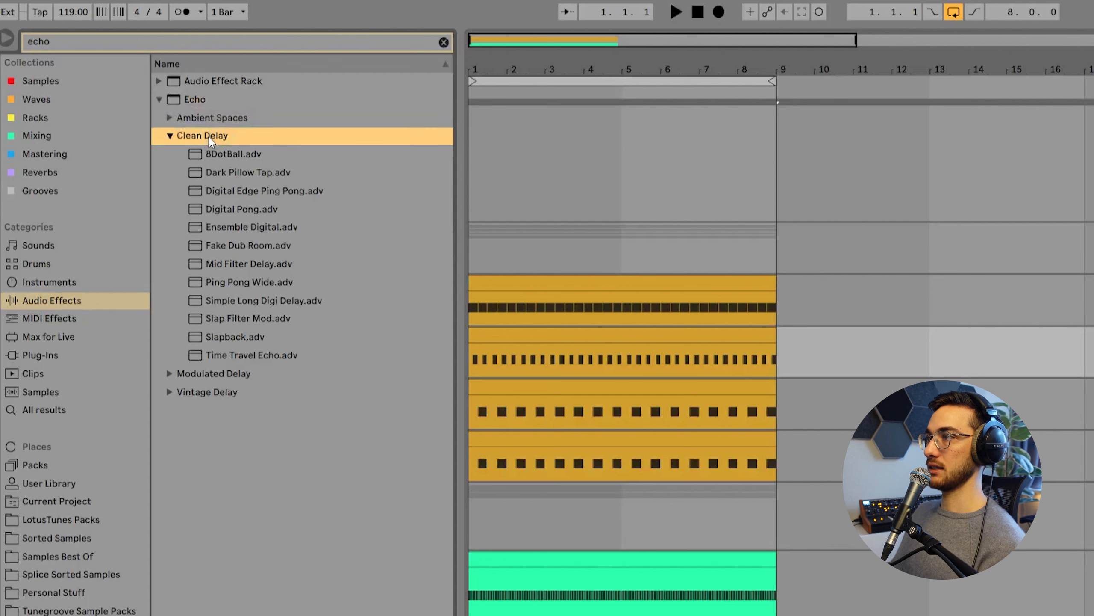
click(232, 155)
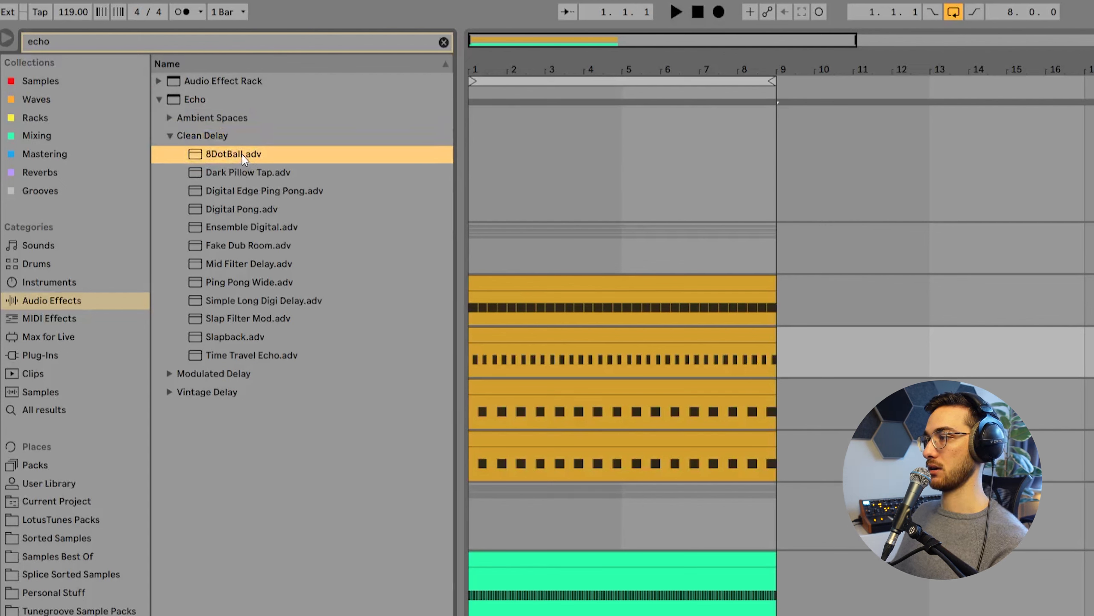
key(Return)
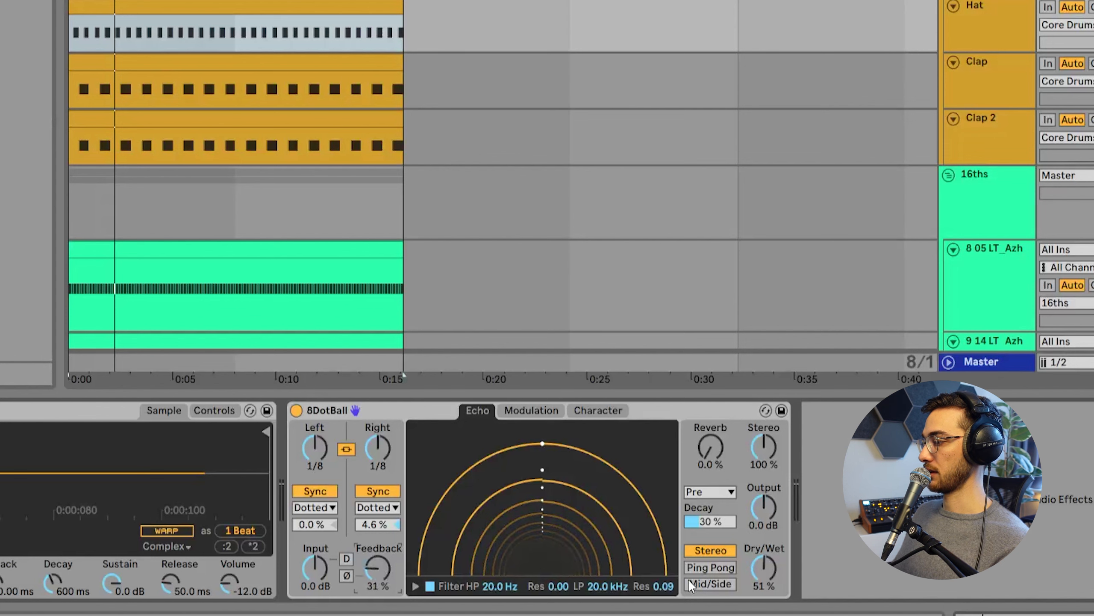
During playback, set the hat echo's linked delays to 1/16 in Notes mode, trying Triplet first, with dry/wet at 20%.
drag(764, 568, 764, 581)
key(space)
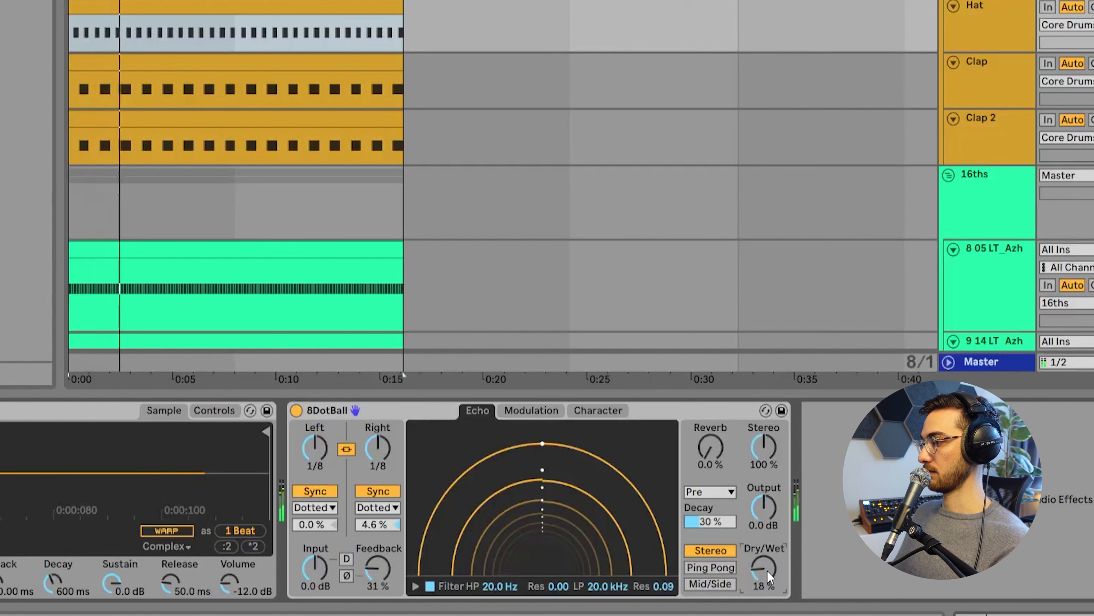
click(378, 508)
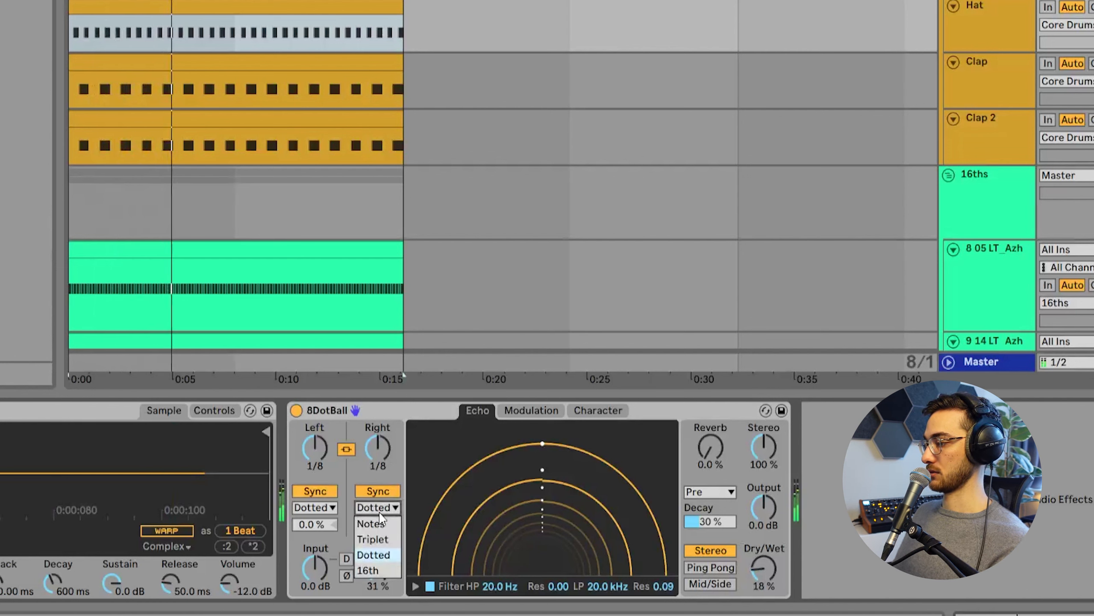
click(380, 537)
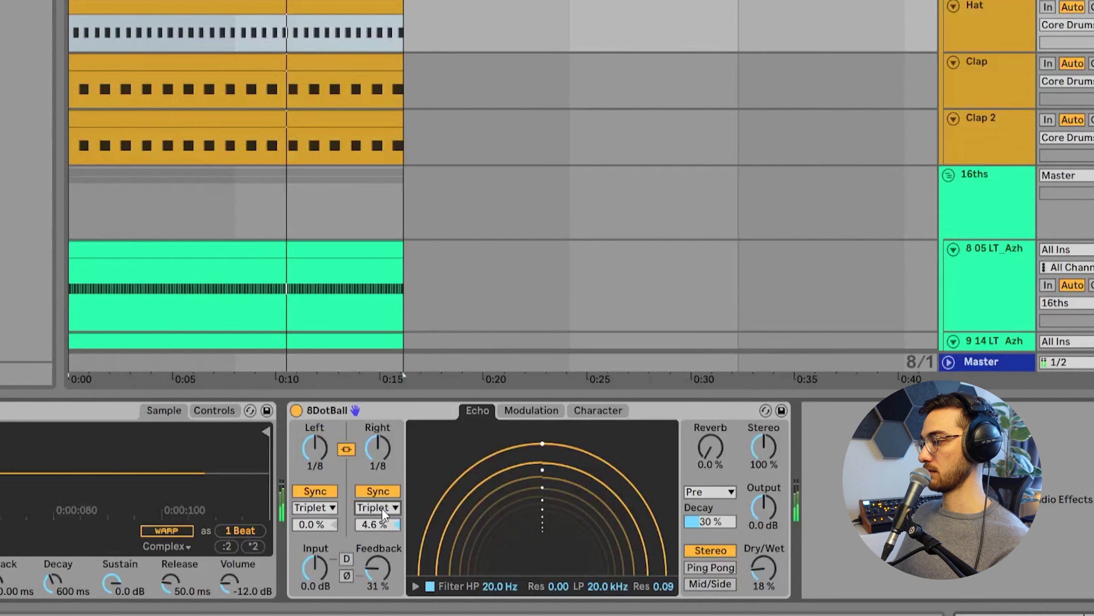
click(382, 508)
click(377, 523)
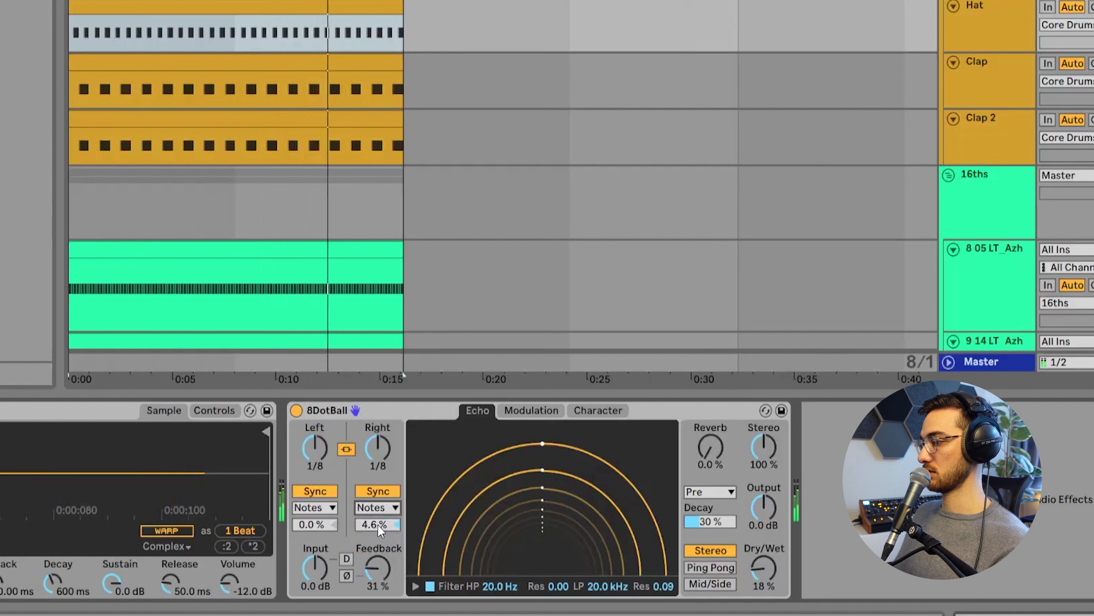
drag(763, 568, 763, 565)
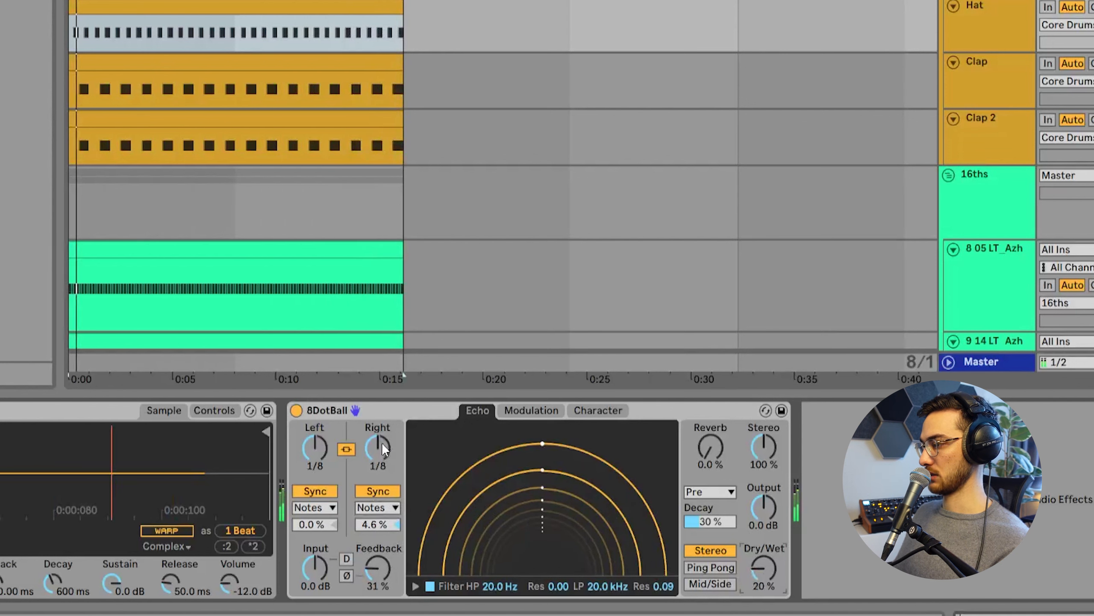
drag(378, 446, 378, 457)
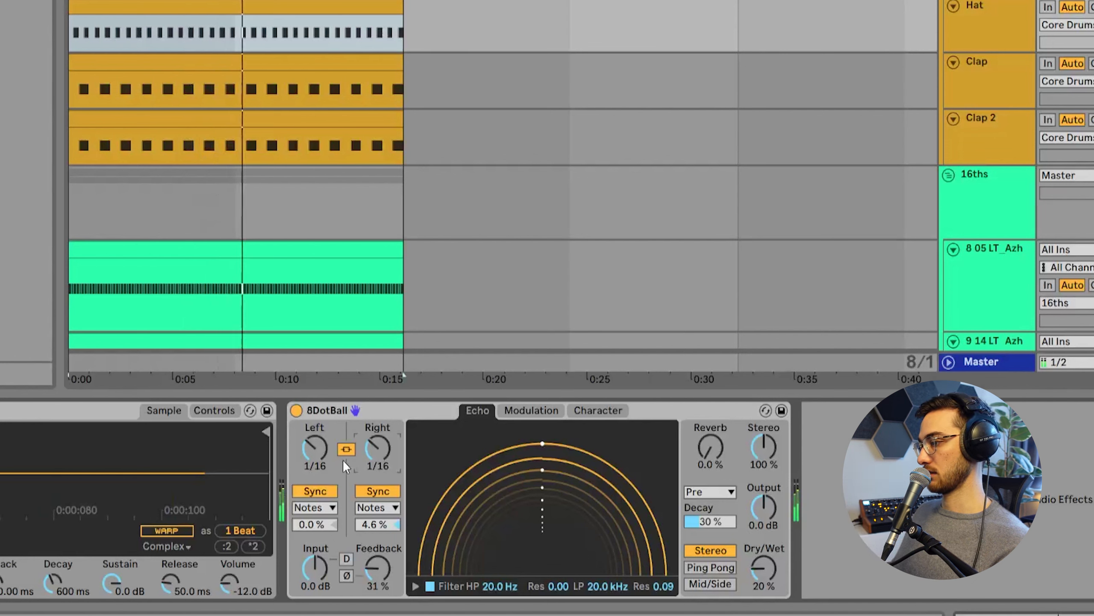
Try separate right-channel delay times on the hat echo, in milliseconds and in 16ths, and relink both channels.
click(345, 449)
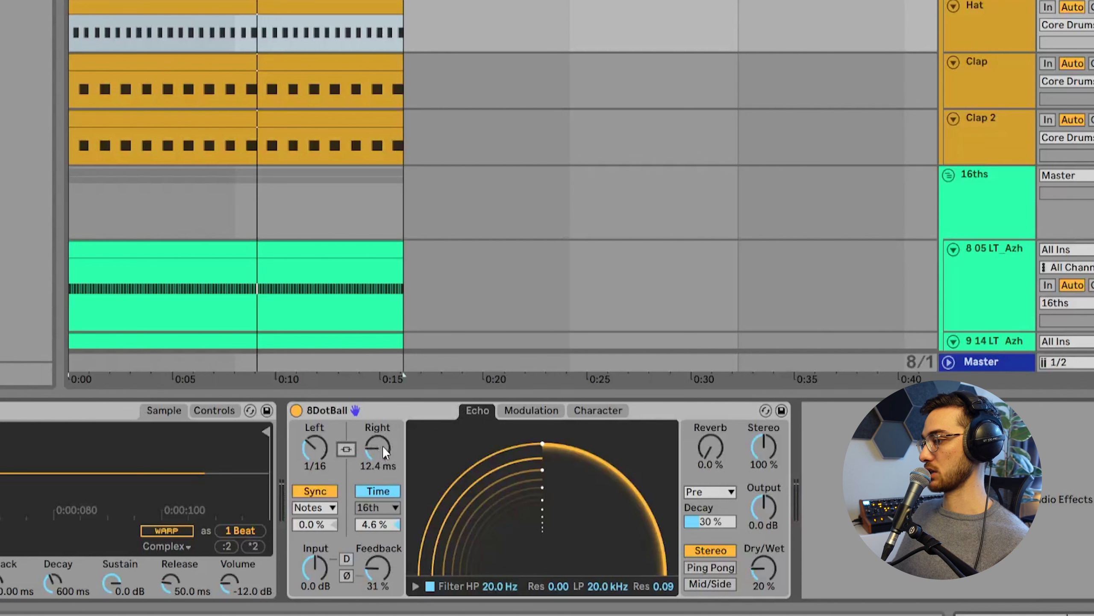
drag(376, 447, 377, 423)
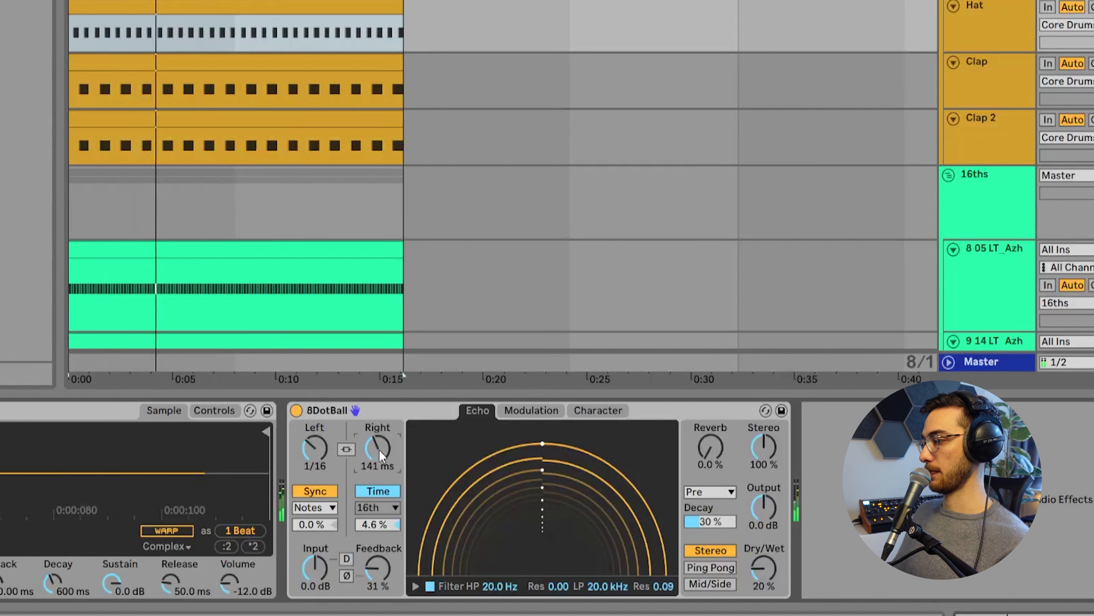
drag(379, 445, 379, 462)
click(379, 505)
click(376, 491)
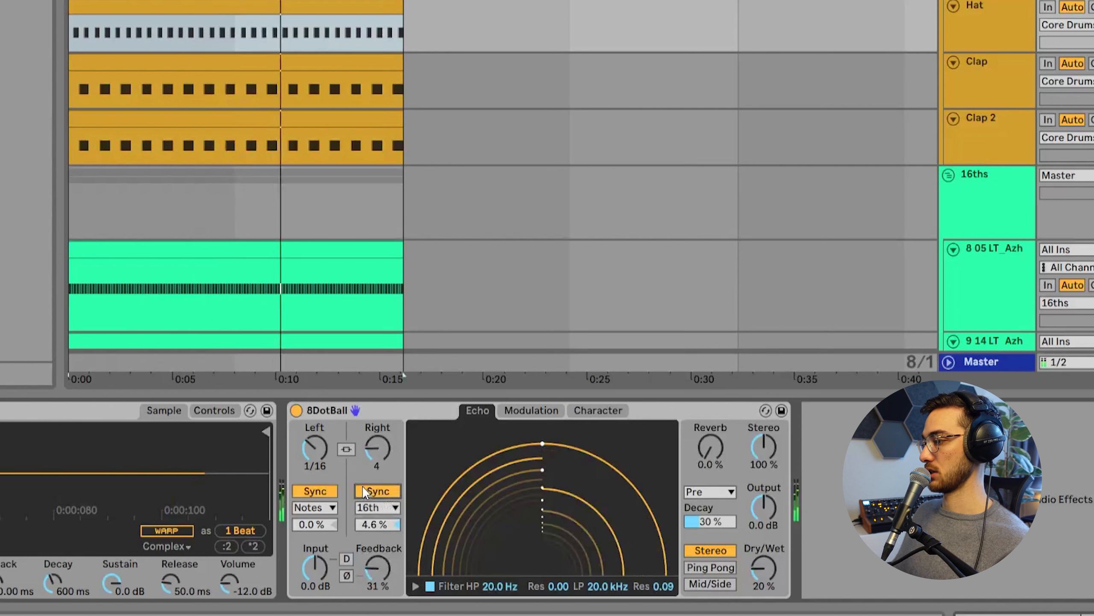
drag(379, 450, 380, 459)
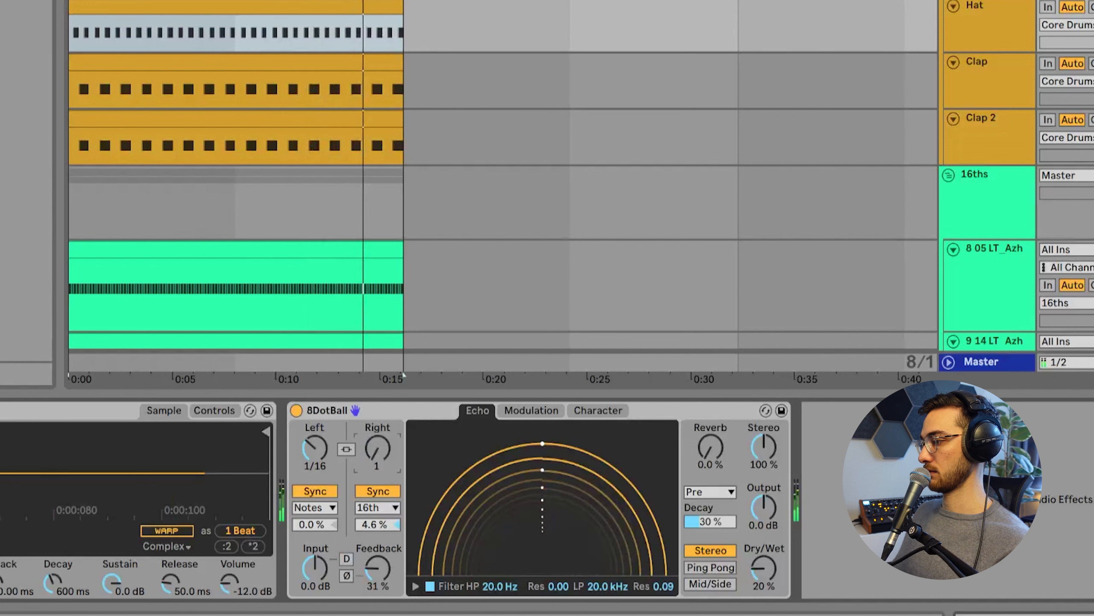
click(351, 449)
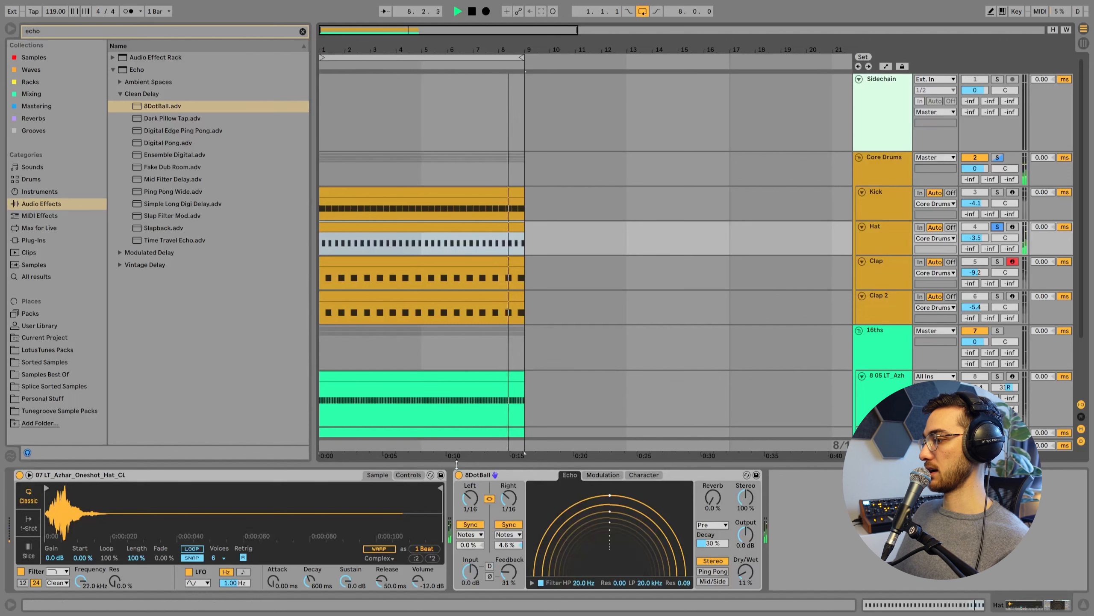
Compare the hat with the echo off and on during playback, taking the Hat track out of solo.
click(459, 475)
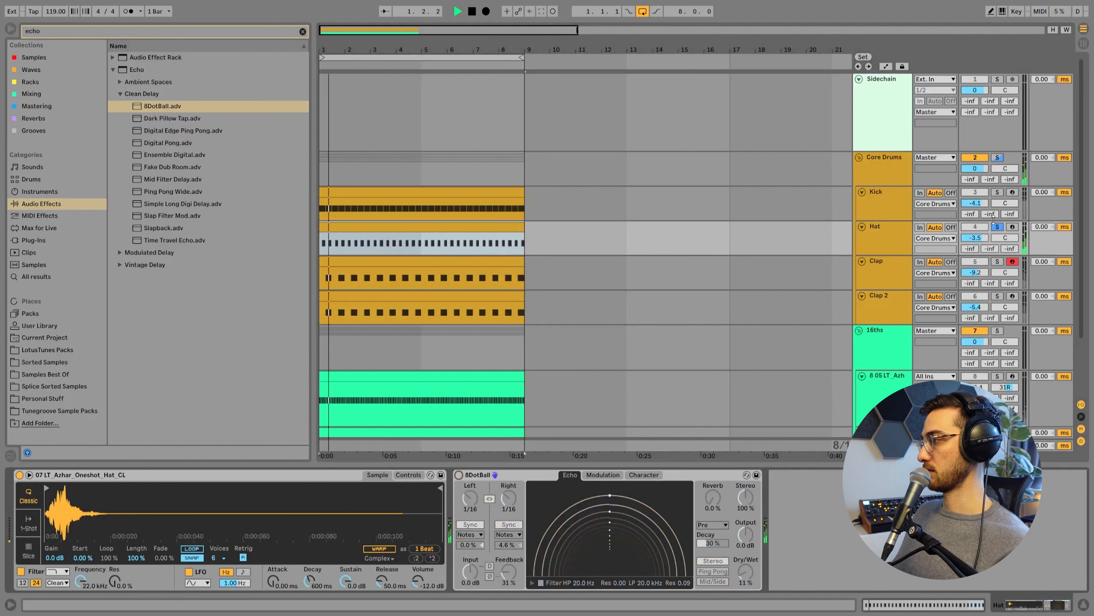
click(997, 226)
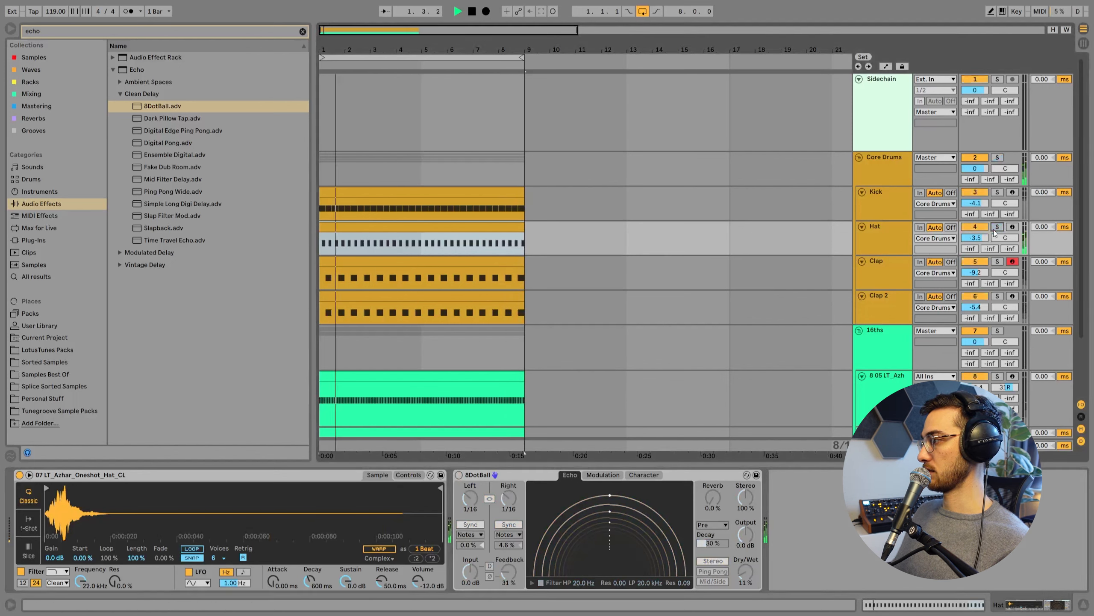
click(458, 475)
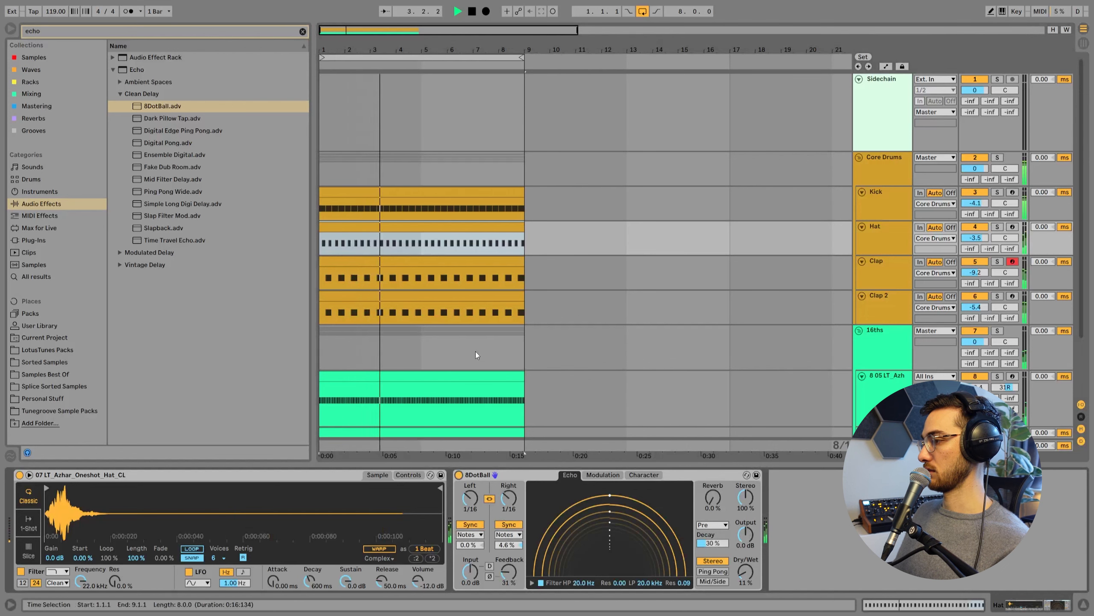
click(120, 98)
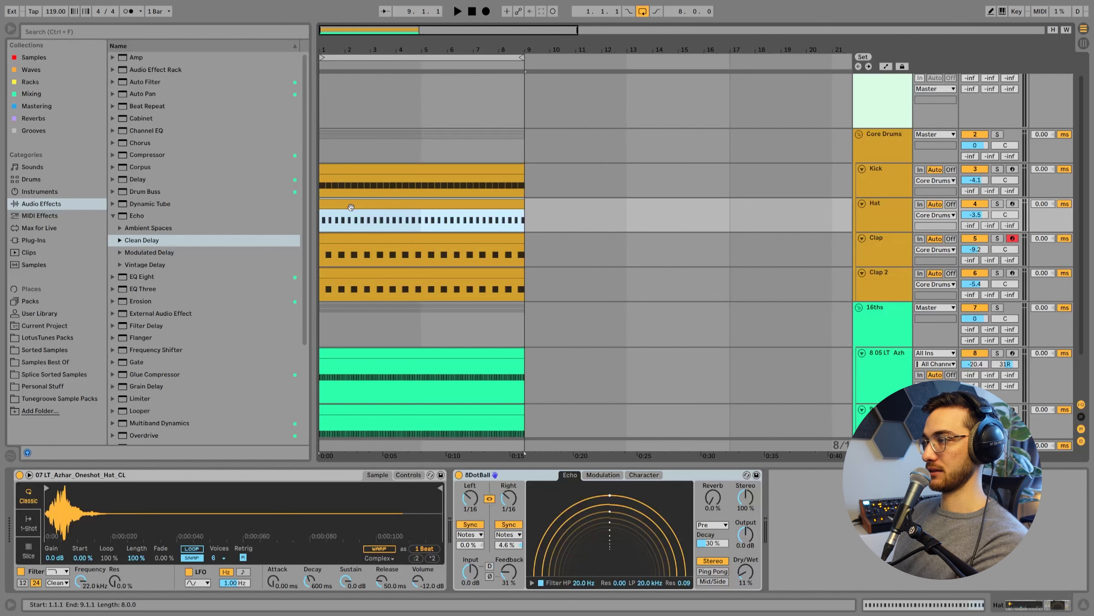
Insert a new audio track below the second percussion track and set its input to Resampling.
scroll(376, 274, down, 3)
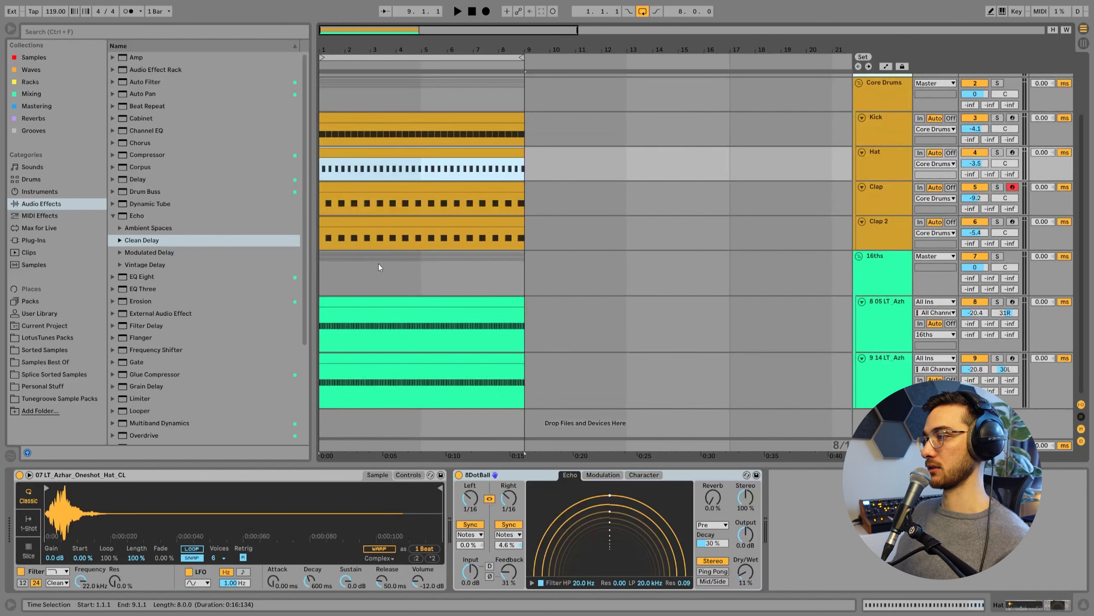
click(817, 349)
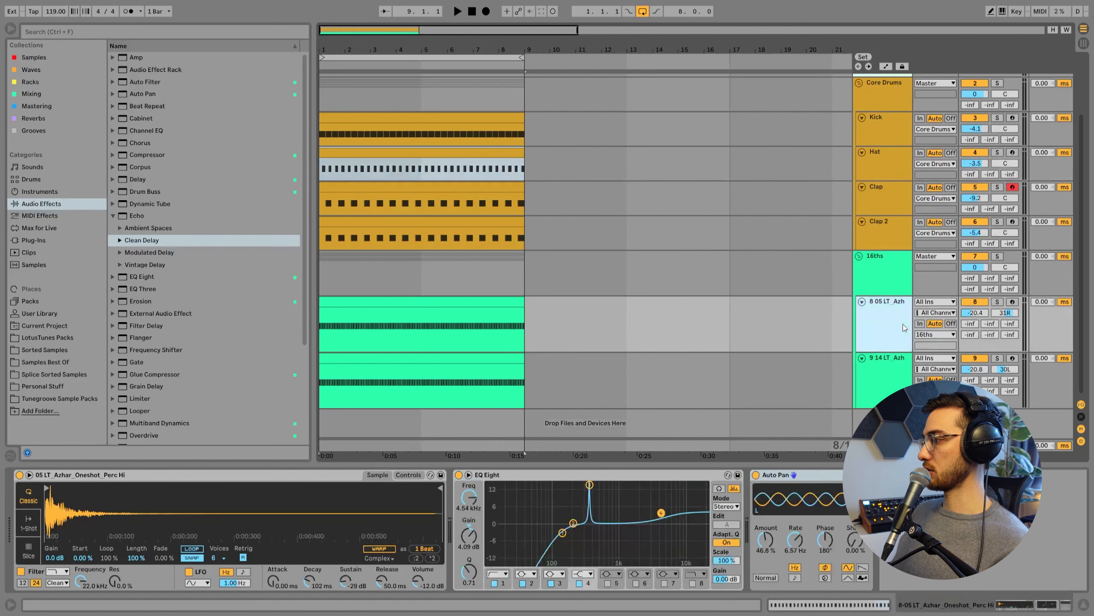
click(894, 390)
key(ctrl+t)
scroll(866, 402, down, 2)
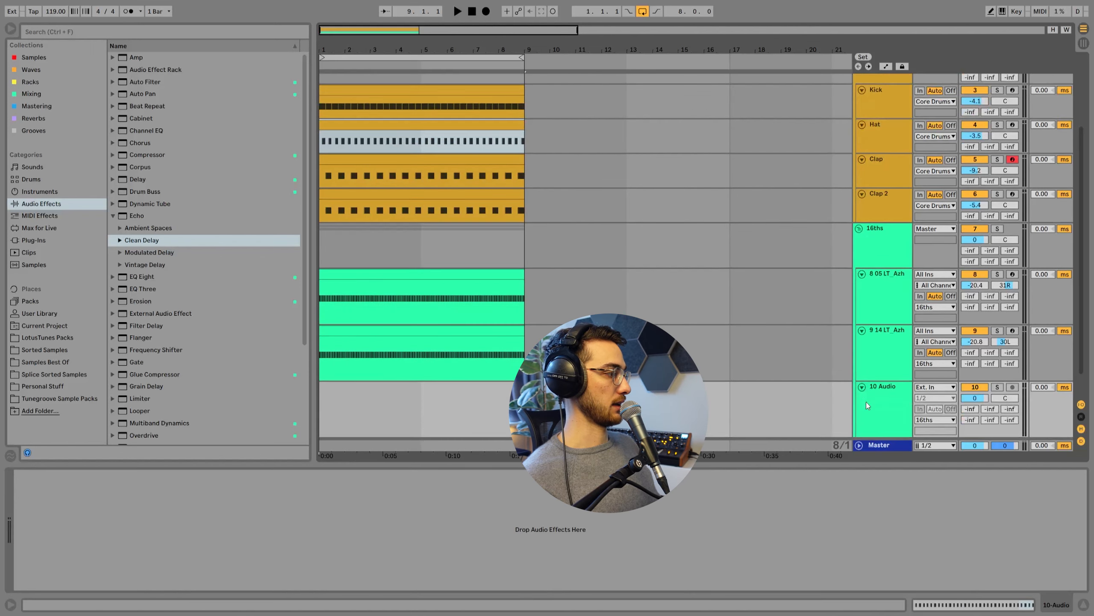
click(882, 248)
click(877, 328)
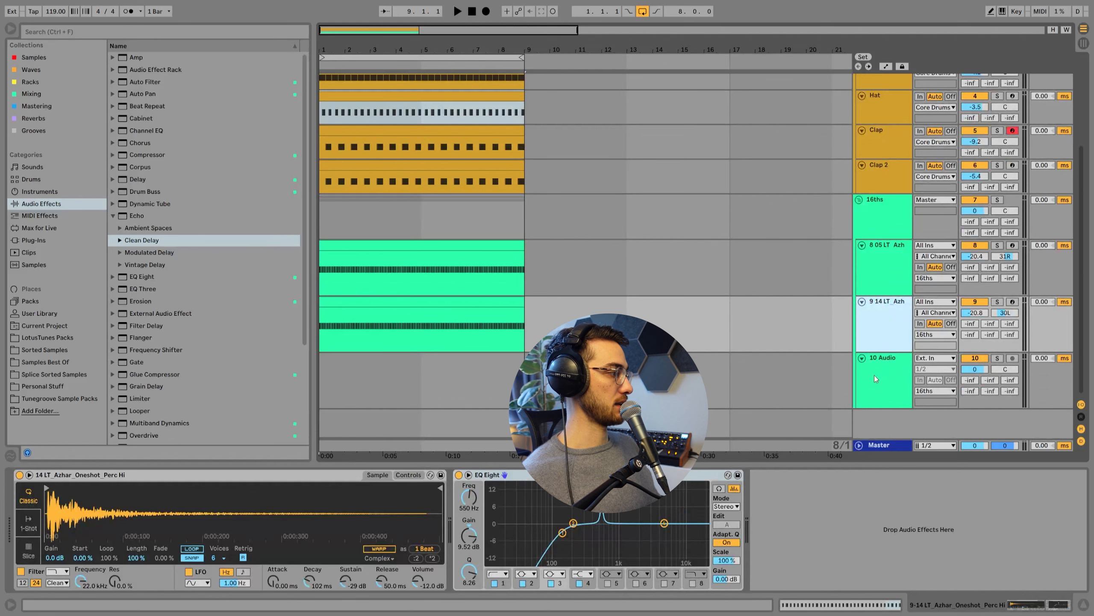
click(874, 374)
click(932, 359)
click(933, 400)
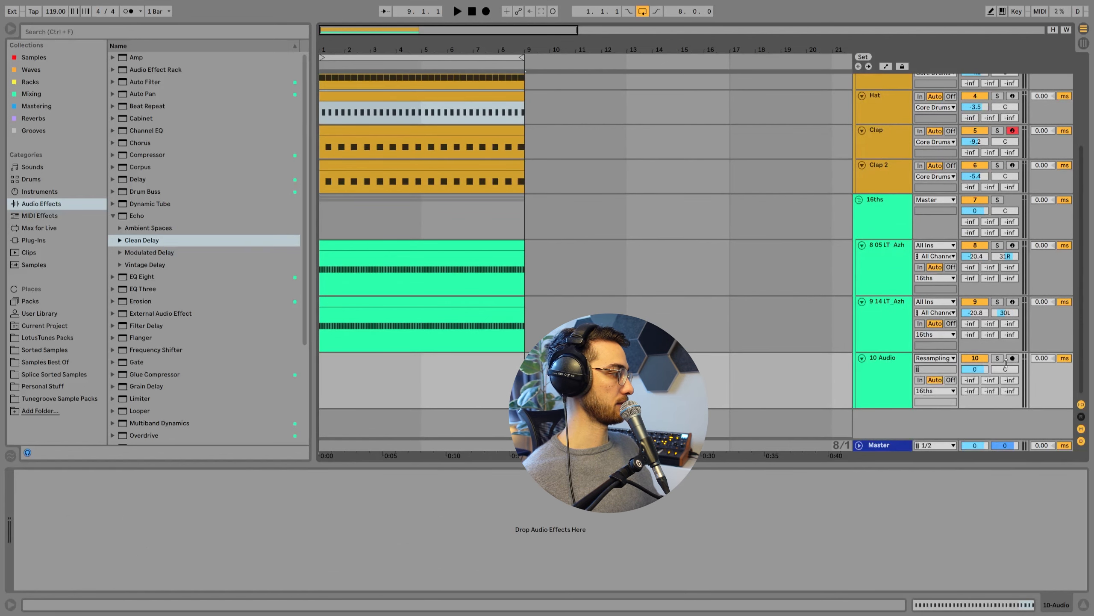
Arm the new audio track for recording and solo both percussion tracks in the 16ths group.
click(1012, 358)
click(997, 301)
ctrl+click(997, 246)
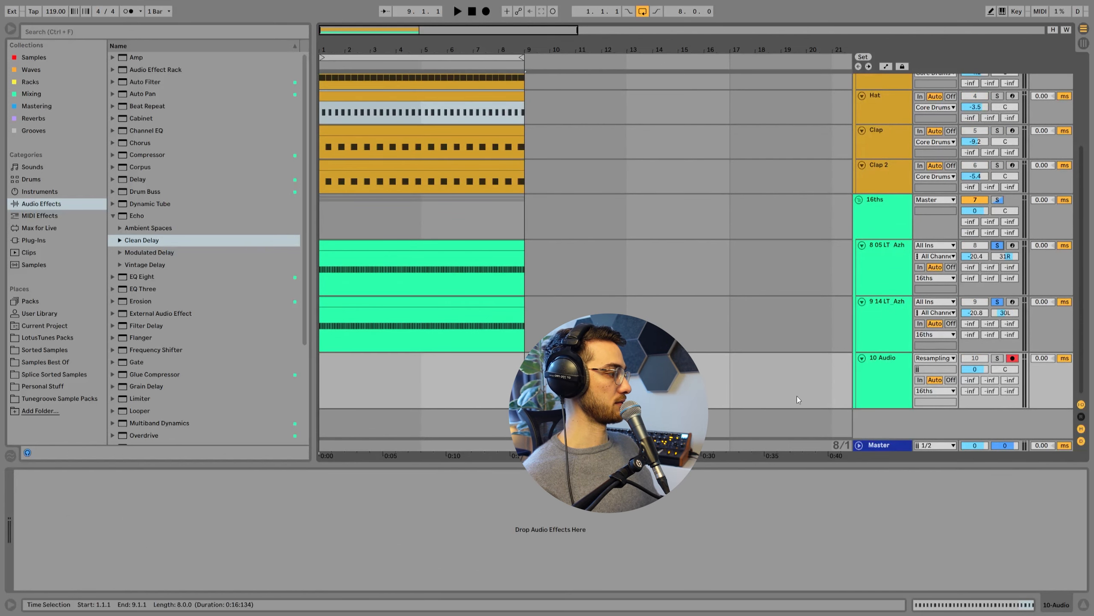
Record the soloed percussion layers onto the armed resampling track from bar 1, stopping after two full bars have been captured.
click(472, 11)
click(487, 12)
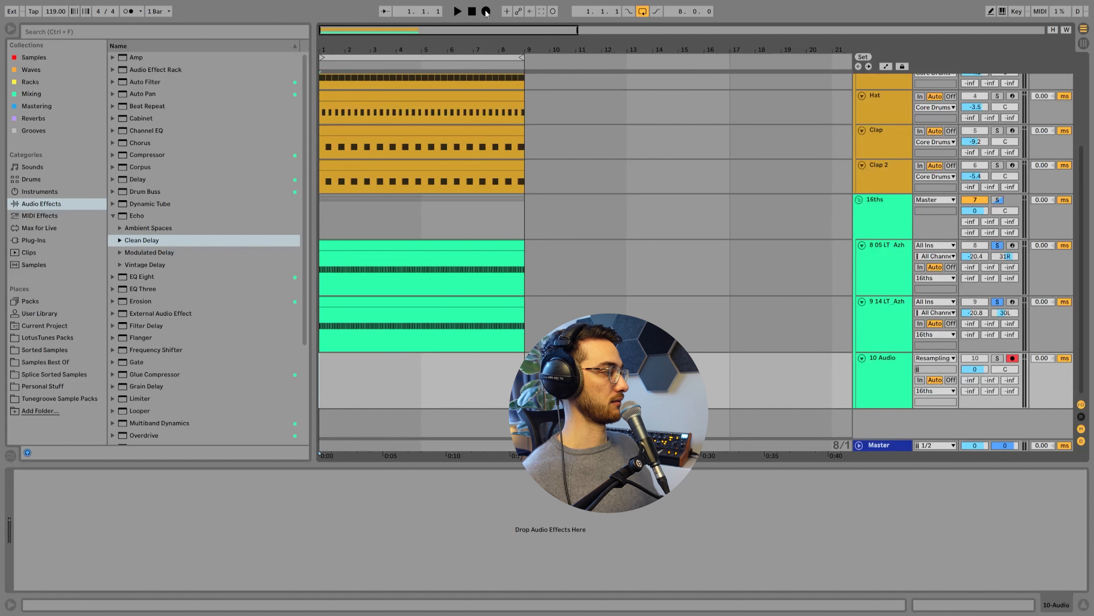
drag(345, 46, 362, 82)
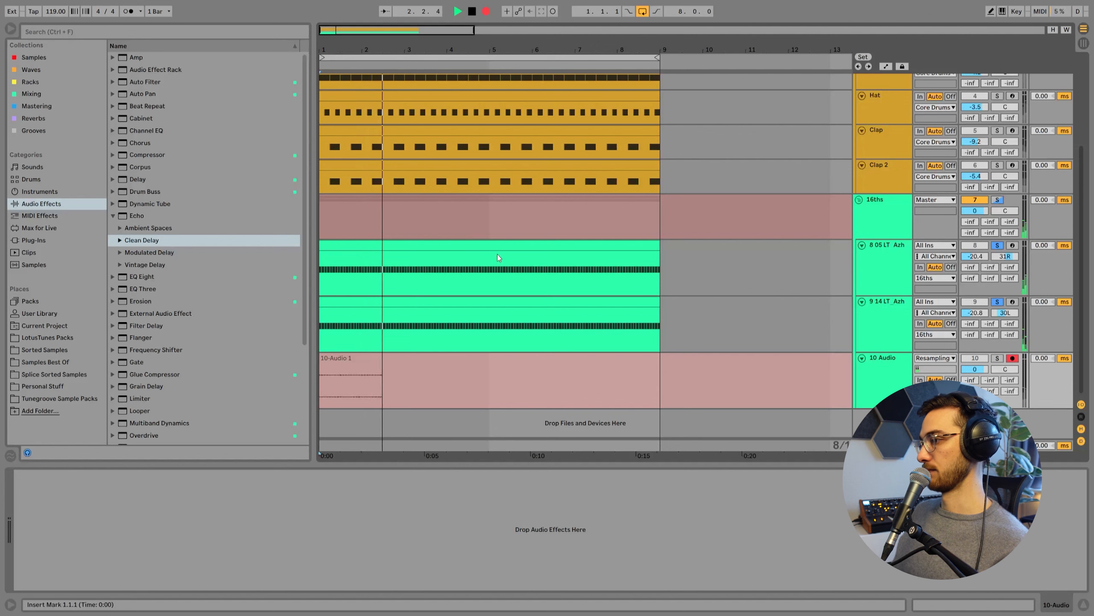
key(space)
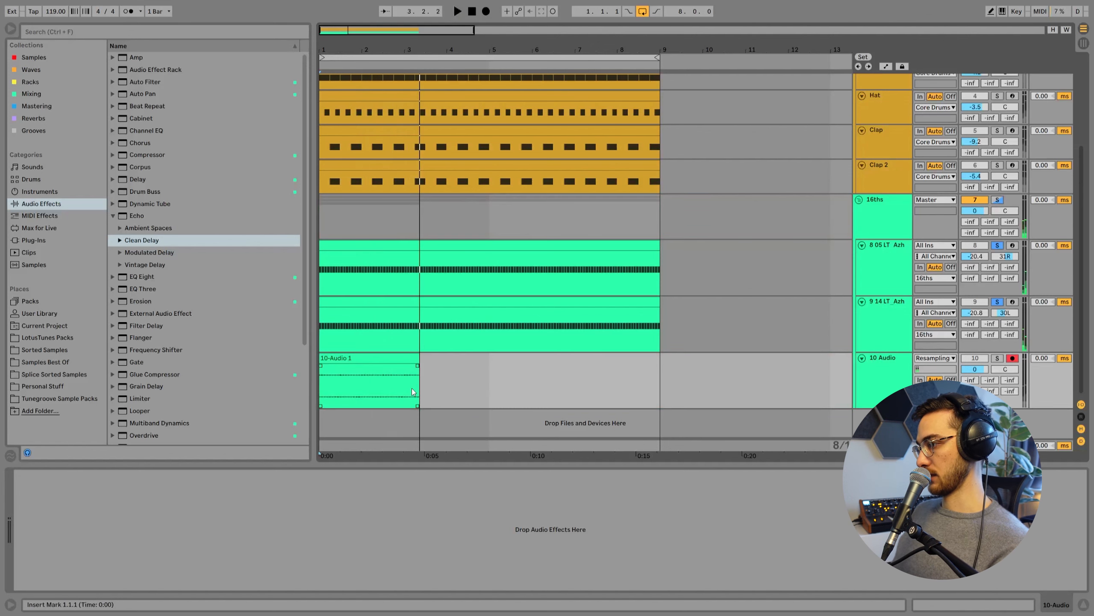
Trim the recorded audio to a two-bar clip and duplicate it three times to fill the eight-bar loop.
right_click(425, 383)
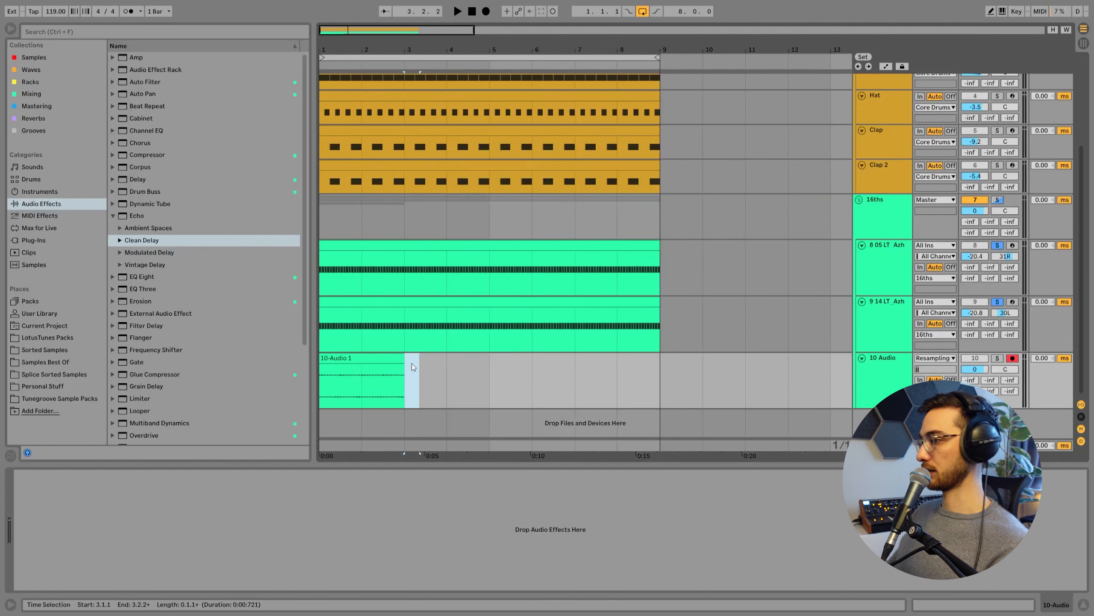
click(374, 361)
key(ctrl+d)
key(ctrl+d)
key(ctrl+d)
Take both source percussion tracks out of solo, mute and fold them, and select the first resampled clip.
click(997, 245)
click(997, 302)
click(862, 245)
click(862, 257)
click(367, 270)
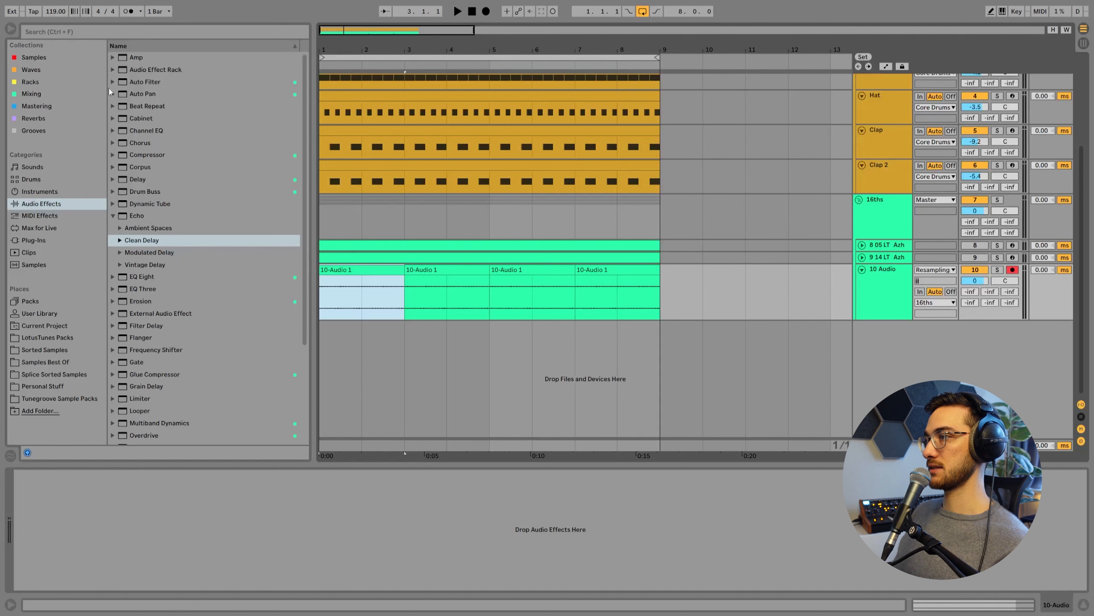
Add Grain Delay to the resampled track and set its frequency to 9.04 Hz and pitch to 7.81 during playback.
click(67, 30)
text(grain)
double_click(143, 69)
key(space)
drag(202, 508, 222, 538)
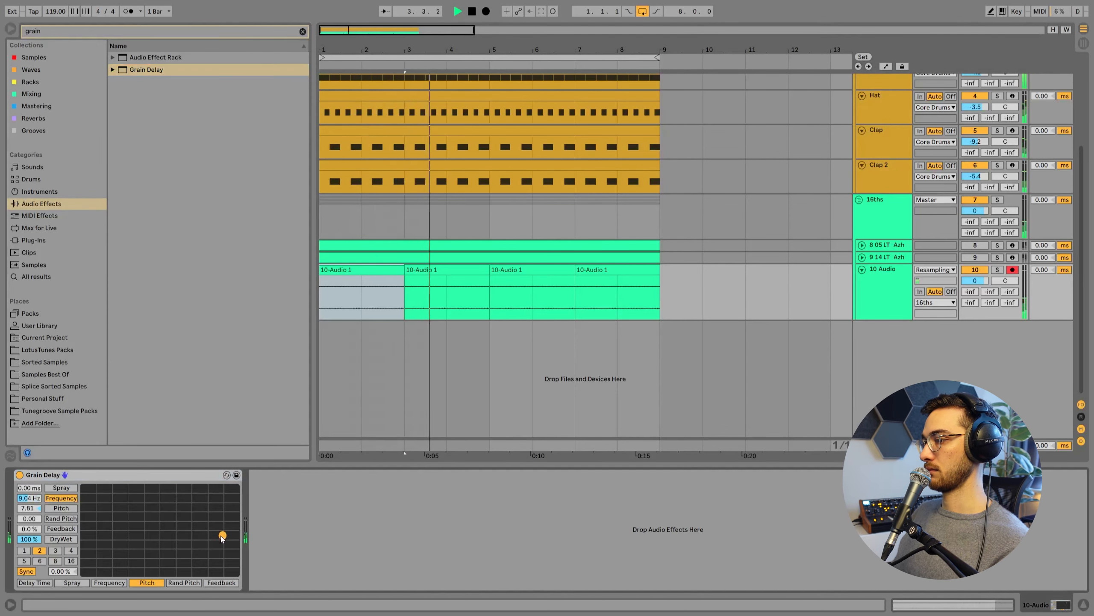
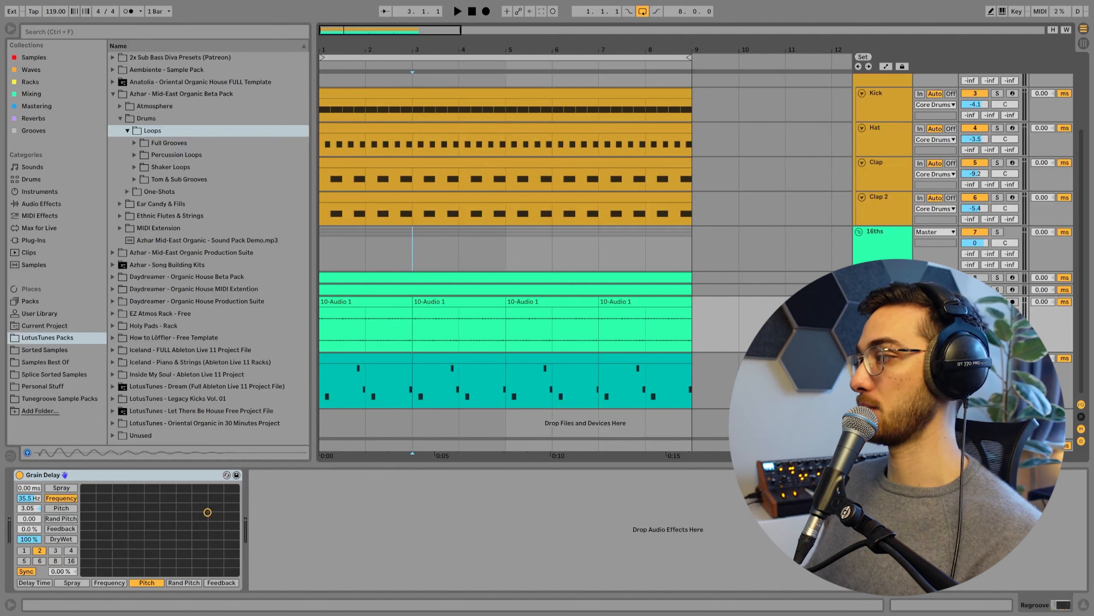
Insert a new audio track below the tom track.
click(873, 398)
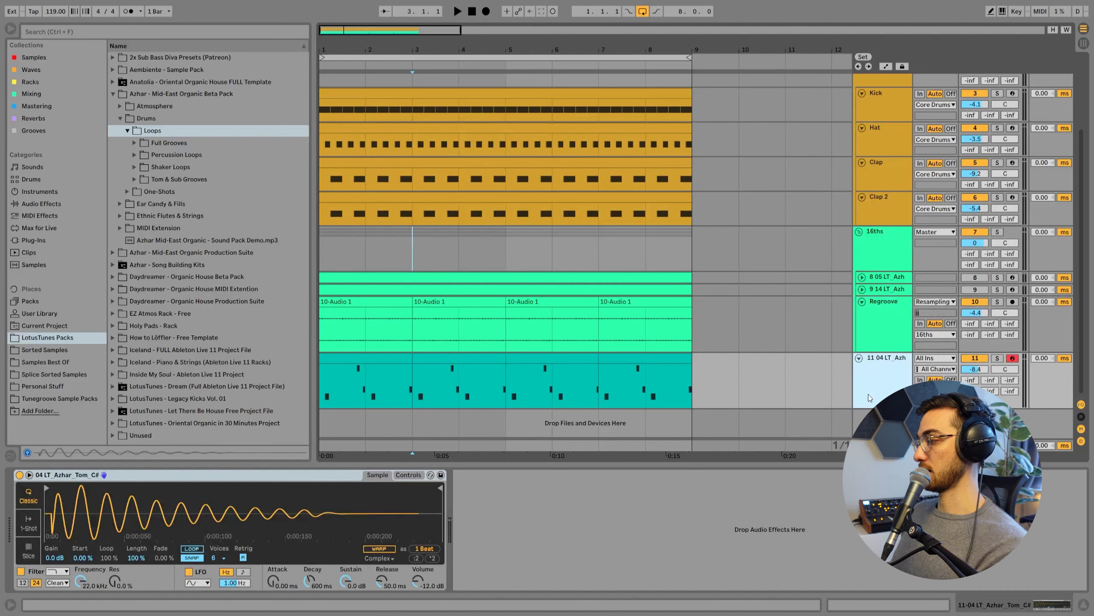
key(ctrl+t)
click(860, 403)
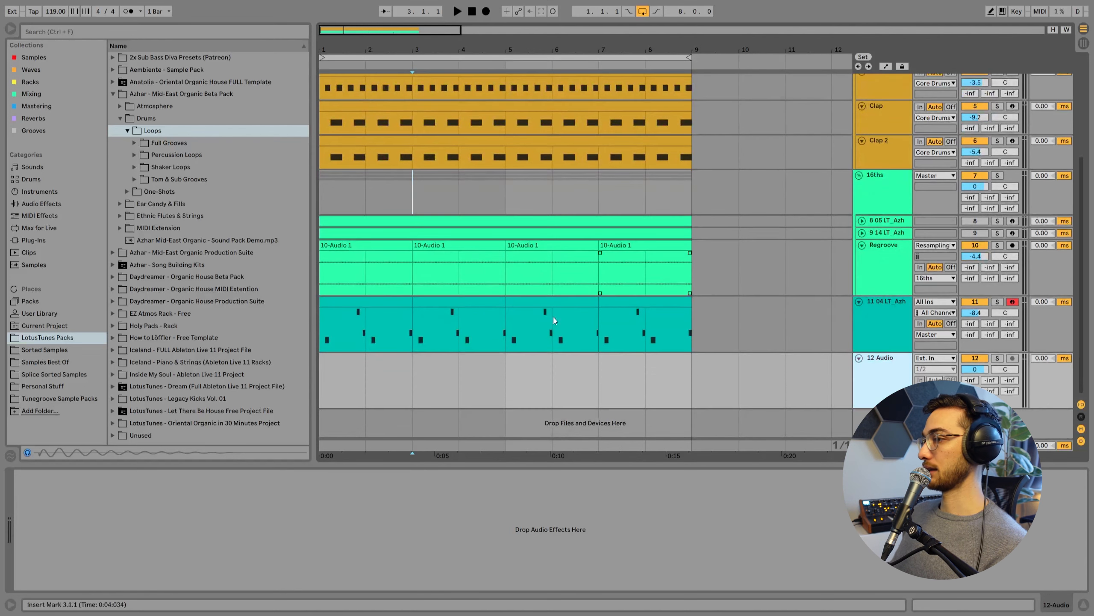
Audition the first four organic textures in the Atmosphere folder of the Daydreamer Organic House Production Suite.
click(120, 119)
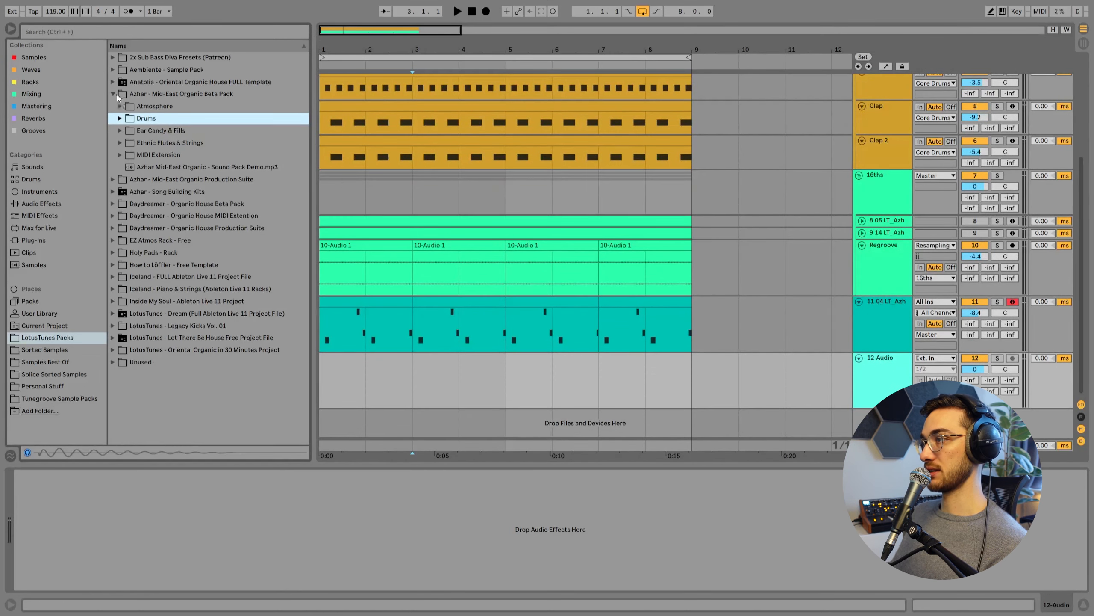
click(113, 94)
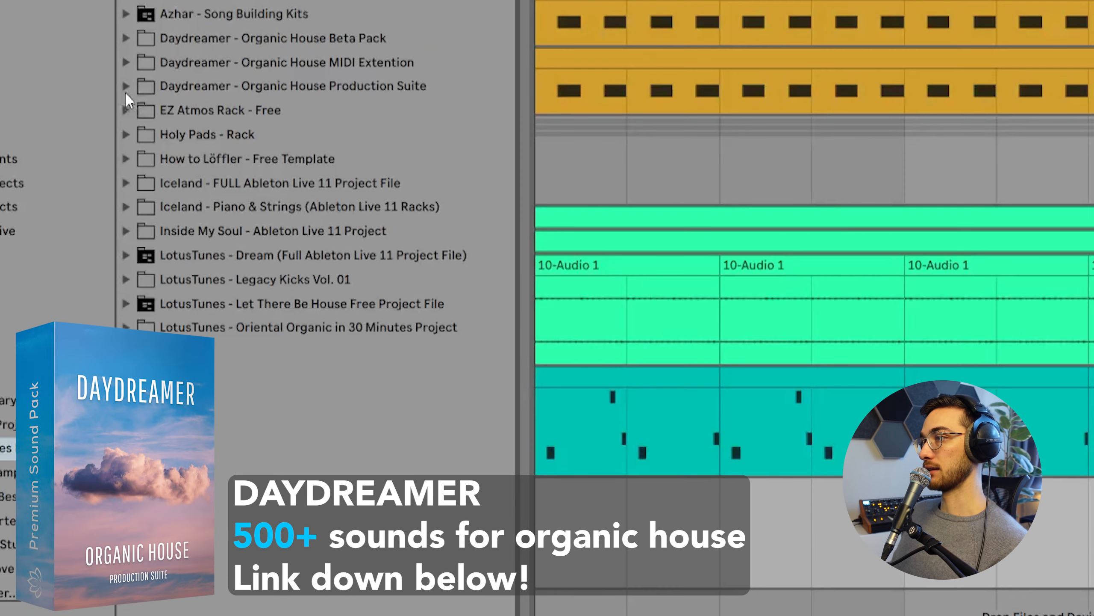
click(113, 155)
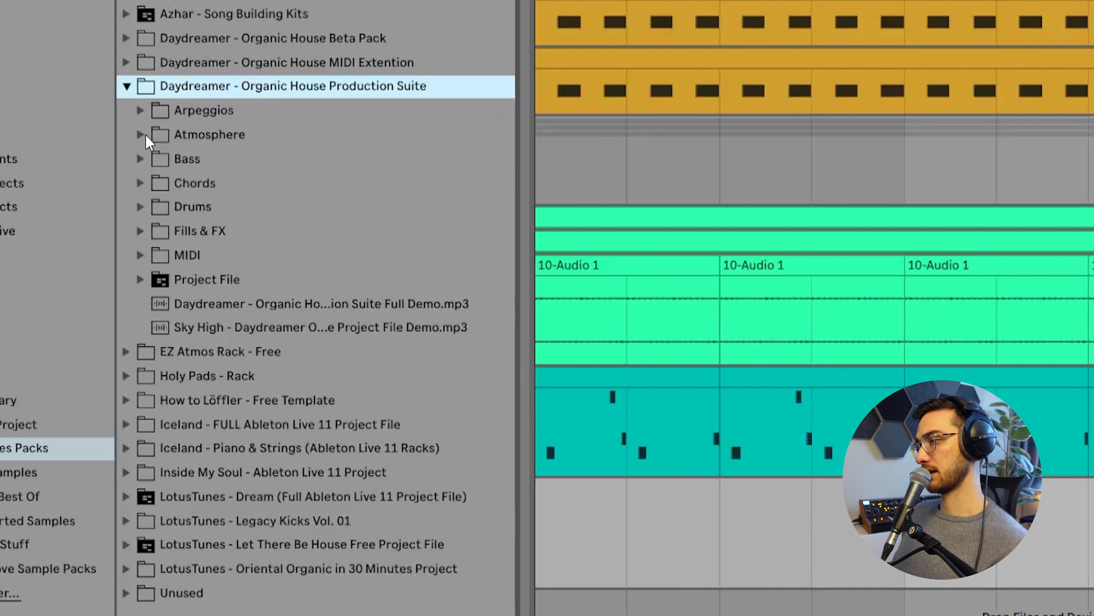
click(141, 135)
click(153, 160)
click(311, 189)
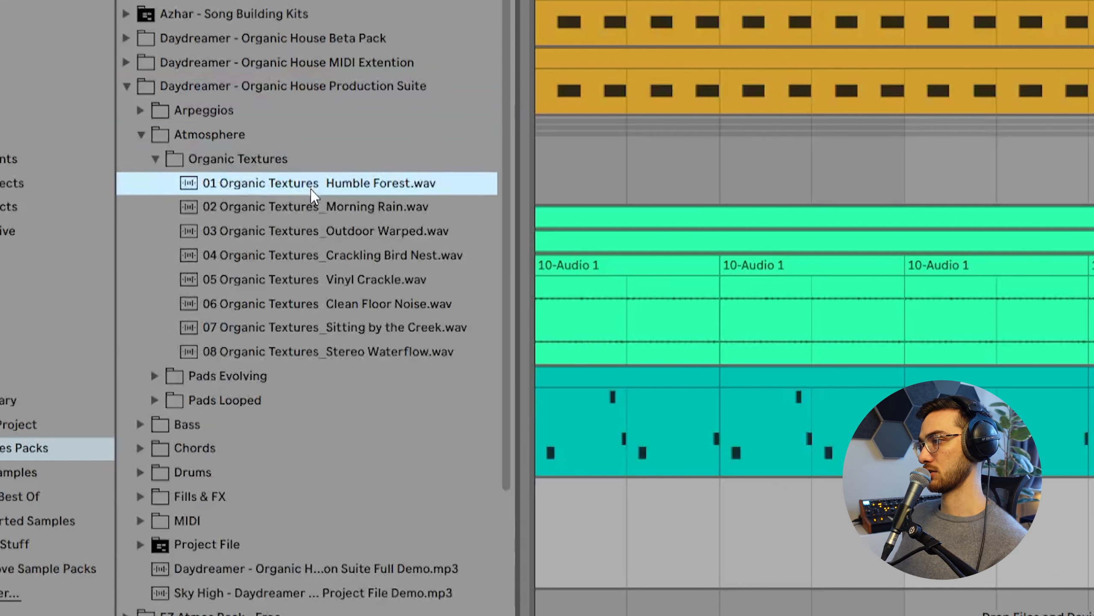
click(314, 214)
click(336, 232)
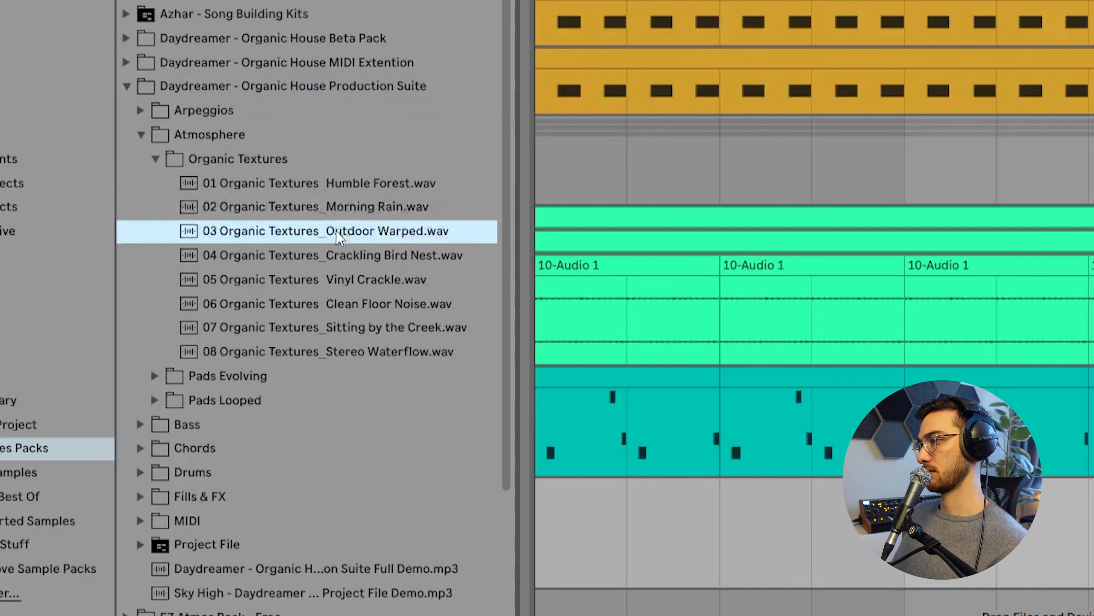
click(350, 255)
Place the 04 Organic Textures_Crackling Bird Nest sample on the new audio track from bar 1 and set its volume to -33.5 dB.
drag(336, 260, 578, 514)
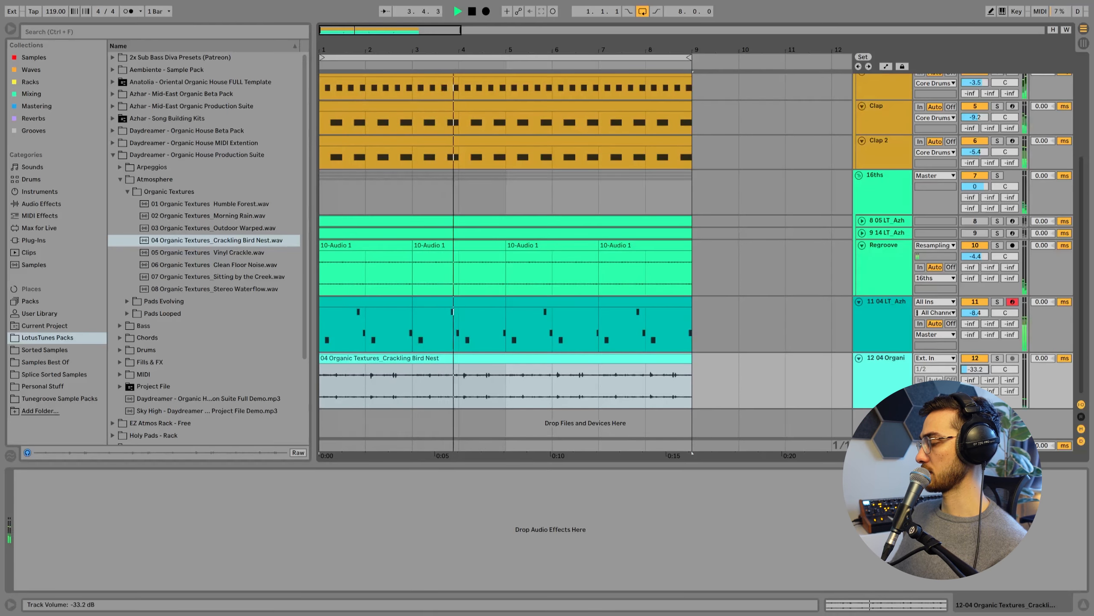
drag(976, 369, 976, 371)
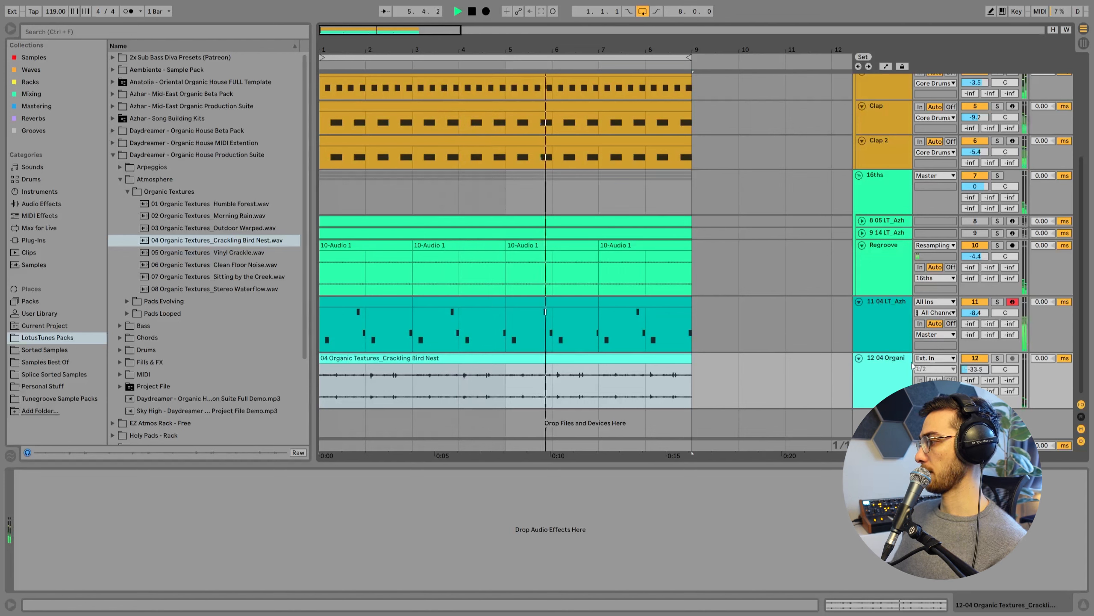
click(349, 295)
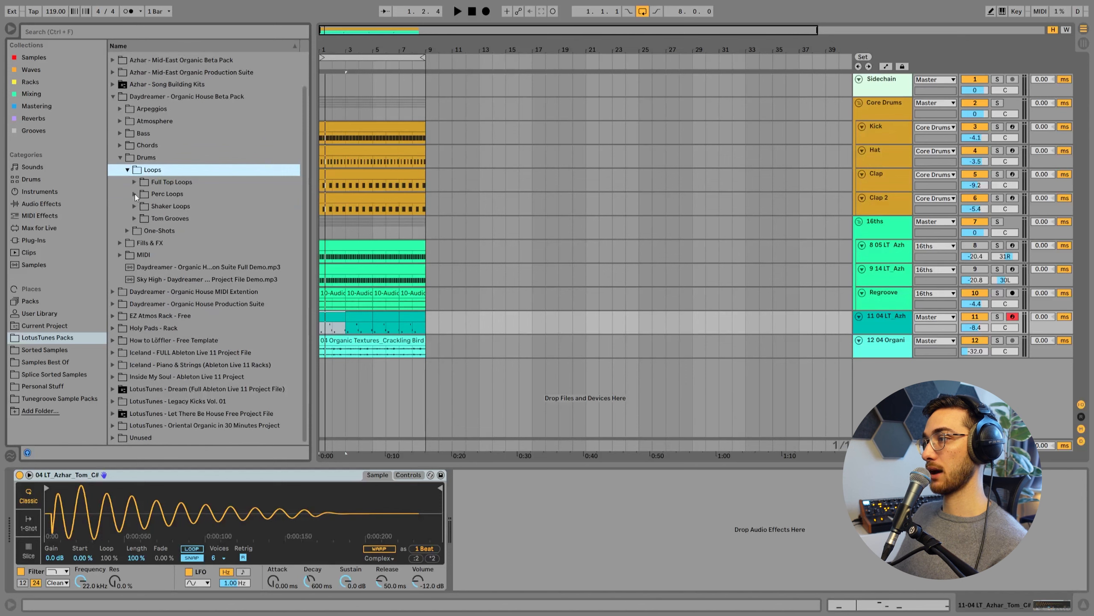
Place 02 ShakerLoop from the Daydreamer Beta Pack on a new track, duplicate it to fill eight bars, and set the volume to -23.0 dB.
click(135, 207)
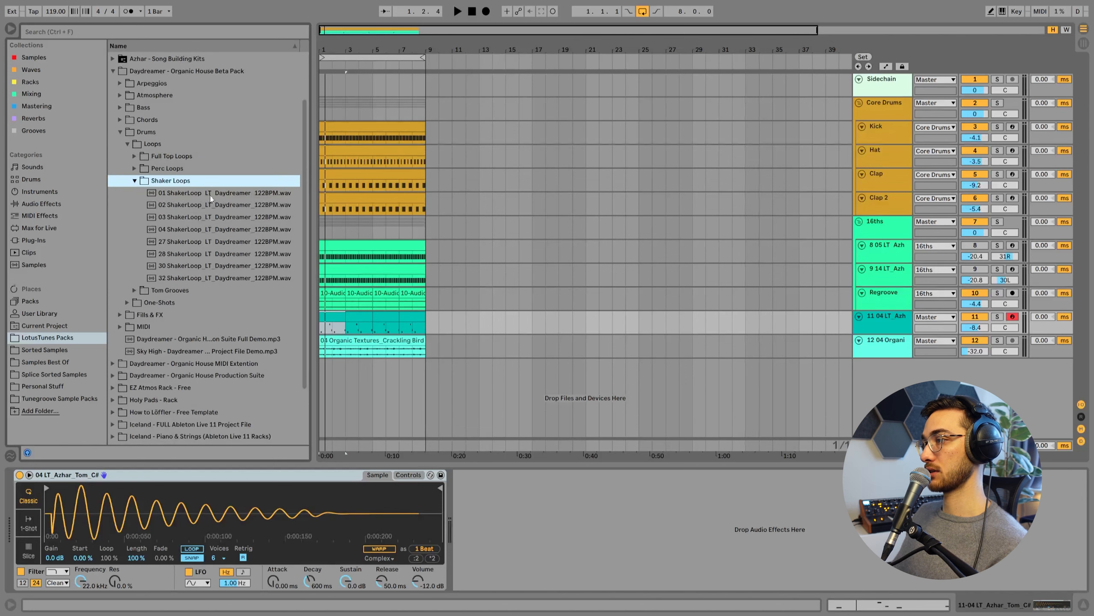
click(202, 194)
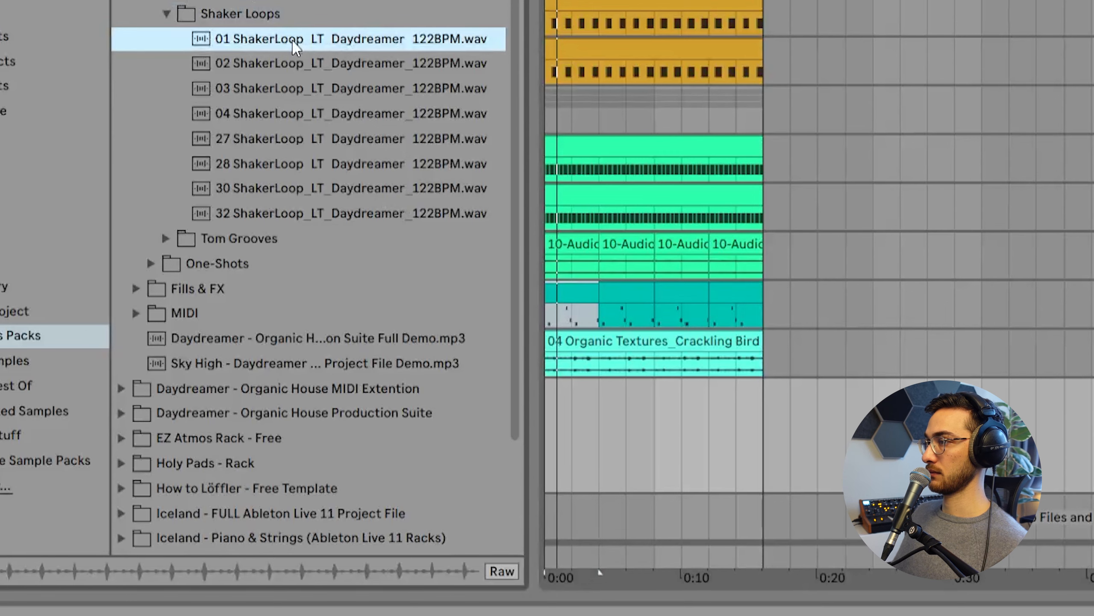
click(307, 64)
drag(330, 67, 551, 416)
key(ctrl+d)
drag(975, 375, 975, 383)
key(space)
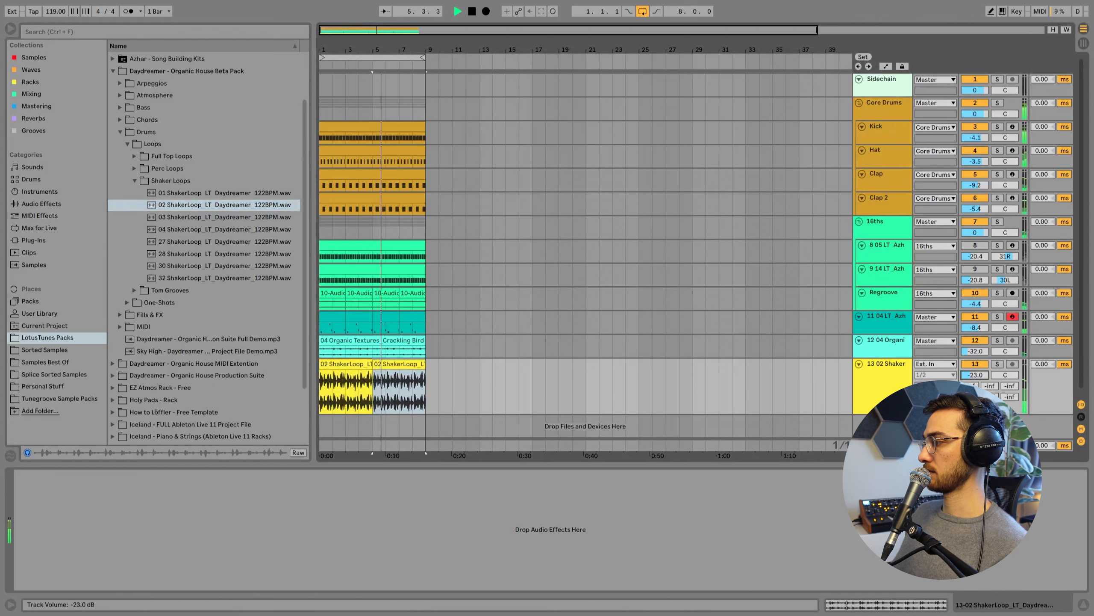
Replace the first shaker clip with 03 ShakerLoop and duplicate it over the second clip.
key(space)
drag(241, 215, 345, 385)
key(space)
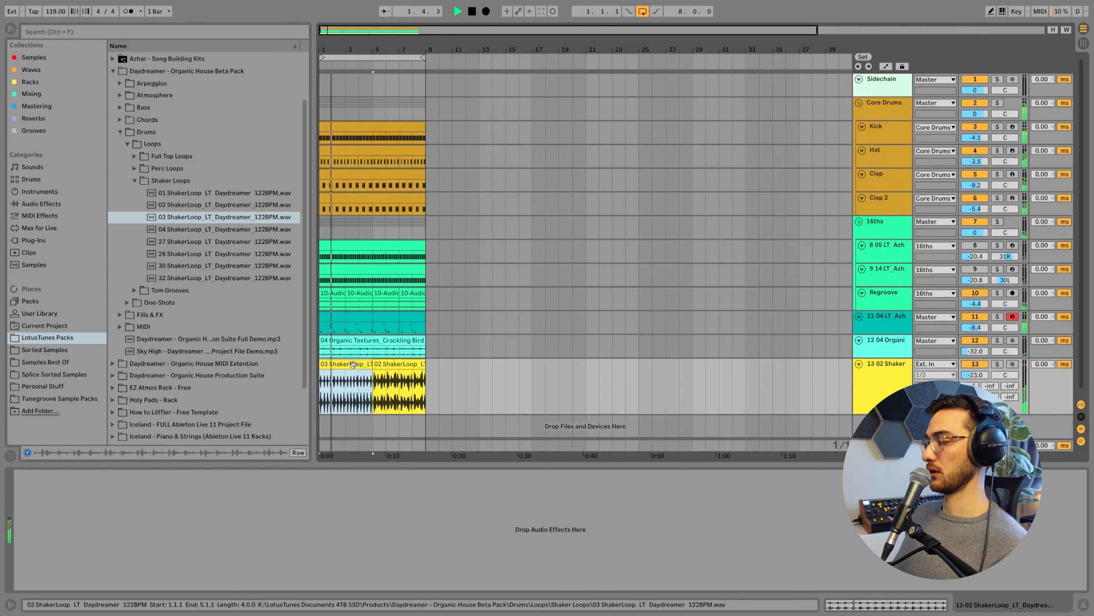
key(ctrl+d)
click(353, 365)
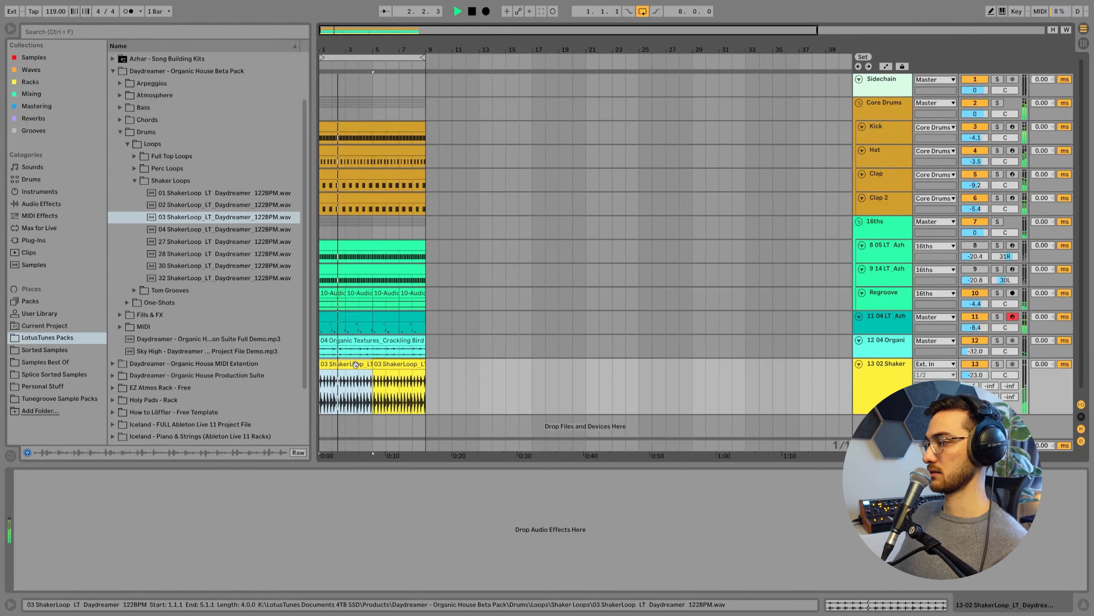
Set both shaker clips to Beats warp mode, preserving transients with transient looping off and a transient envelope of 10.
shift+double_click(411, 366)
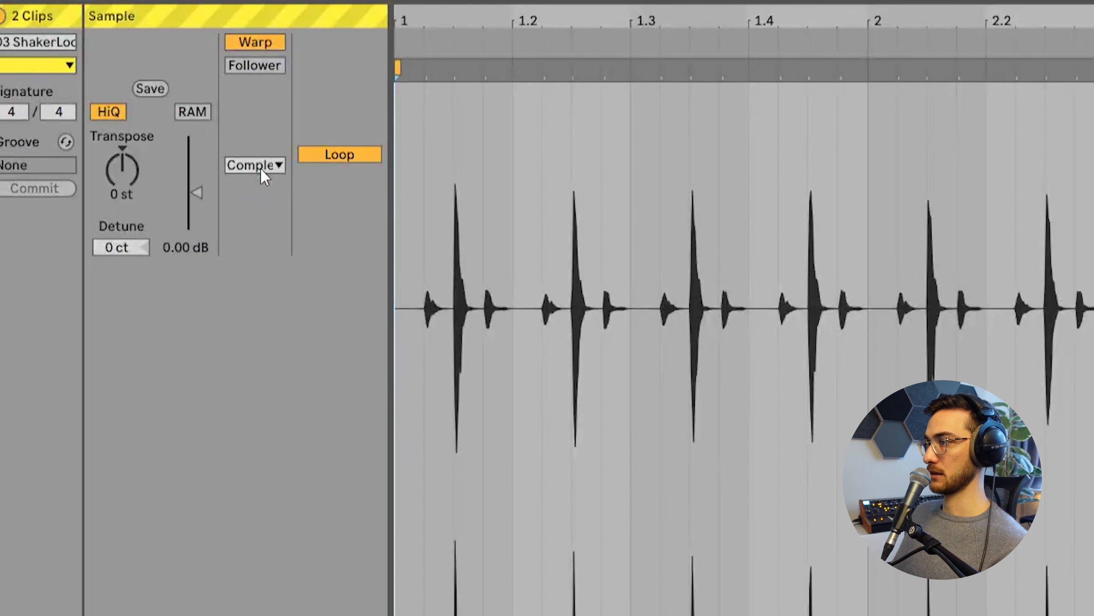
click(135, 204)
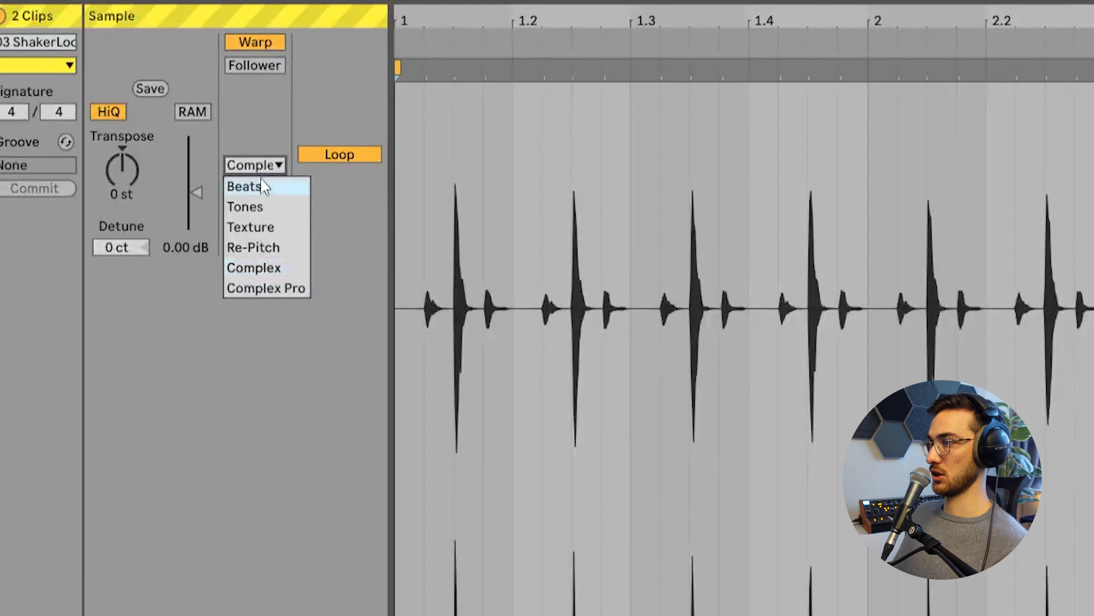
click(137, 215)
click(244, 211)
click(245, 211)
click(241, 230)
click(247, 247)
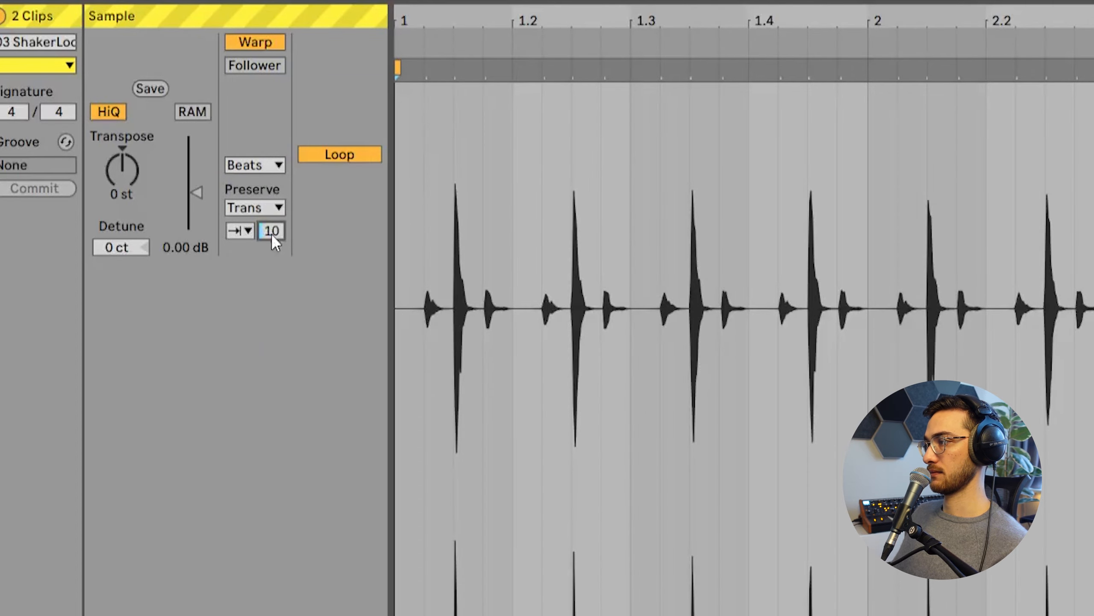
key(shift+Tab)
click(348, 364)
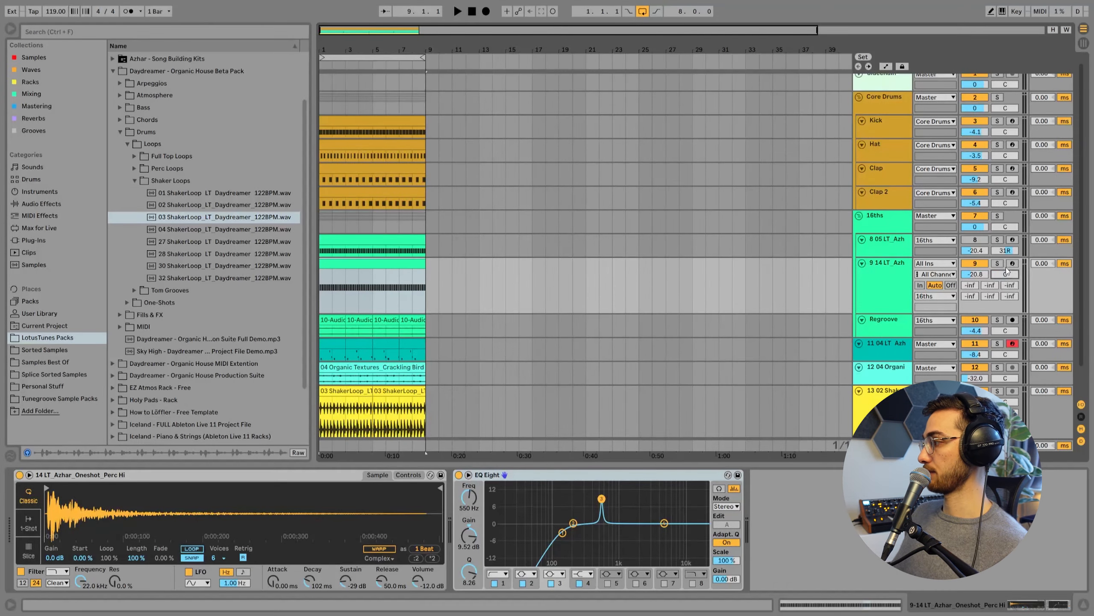
Swap the second percussion track's sample for 04 LT_Azhar_Oneshot_Perc from the Low folder, raise it to -17.3 dB and unsolo it.
right_click(291, 510)
click(297, 486)
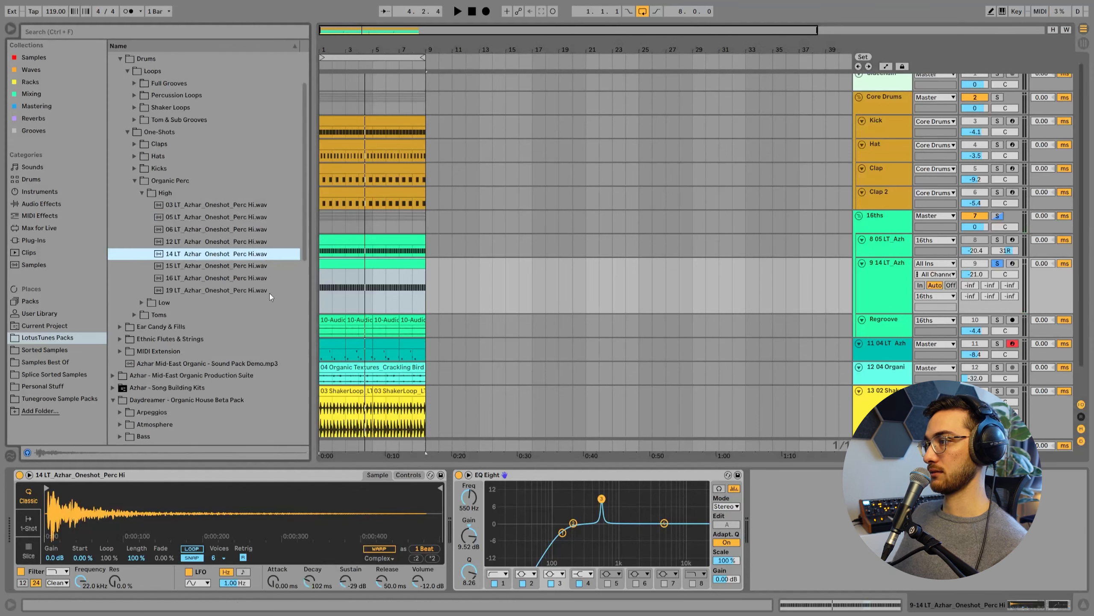
click(142, 302)
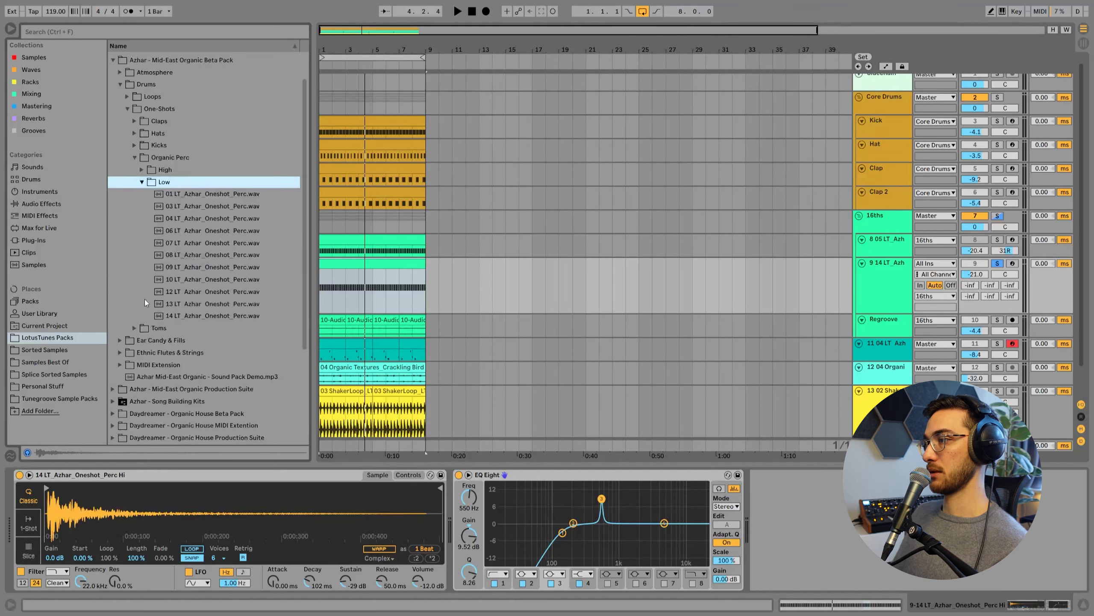
click(212, 221)
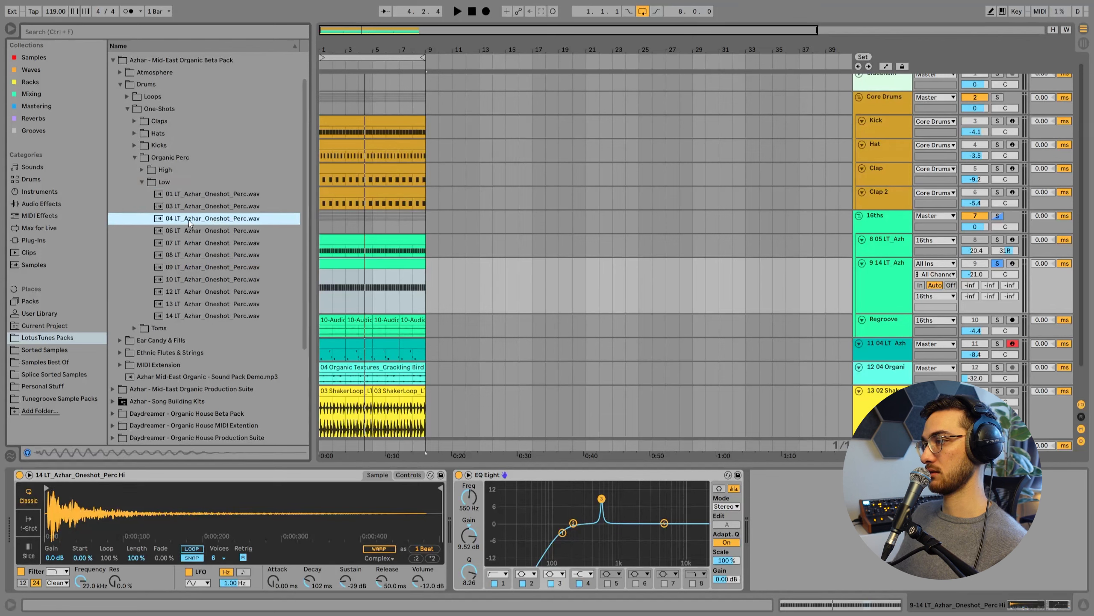
key(space)
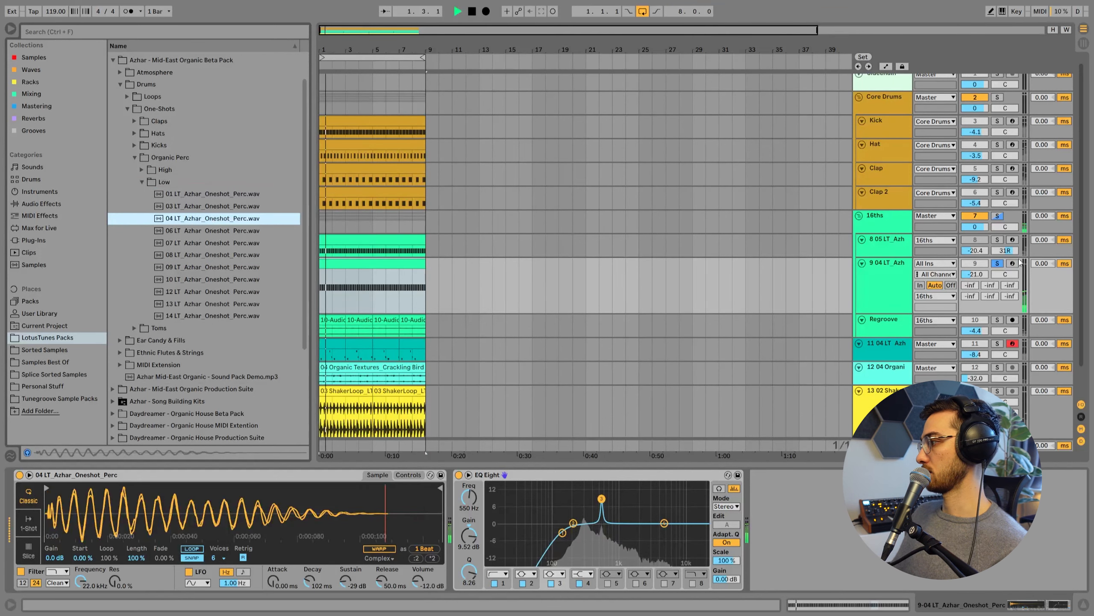
click(997, 264)
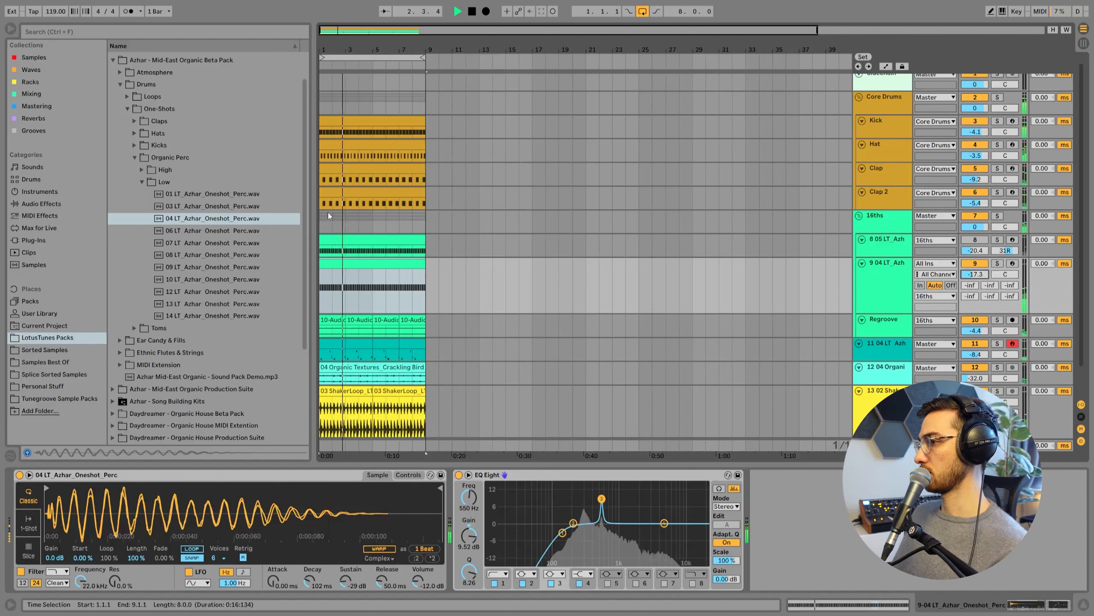
Try the 06, 07 and 08 low percussion samples, load 09 LT_Azhar_Oneshot_Perc into the second percussion track, and solo that track.
click(258, 231)
drag(258, 245, 248, 517)
drag(257, 243, 246, 521)
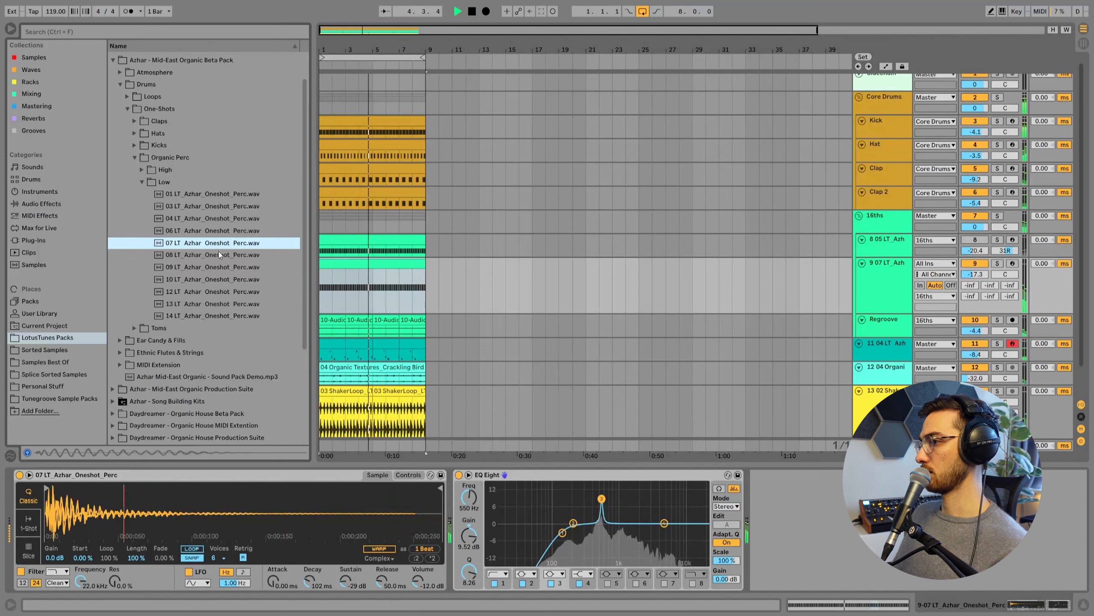
drag(214, 257, 232, 509)
drag(214, 267, 189, 497)
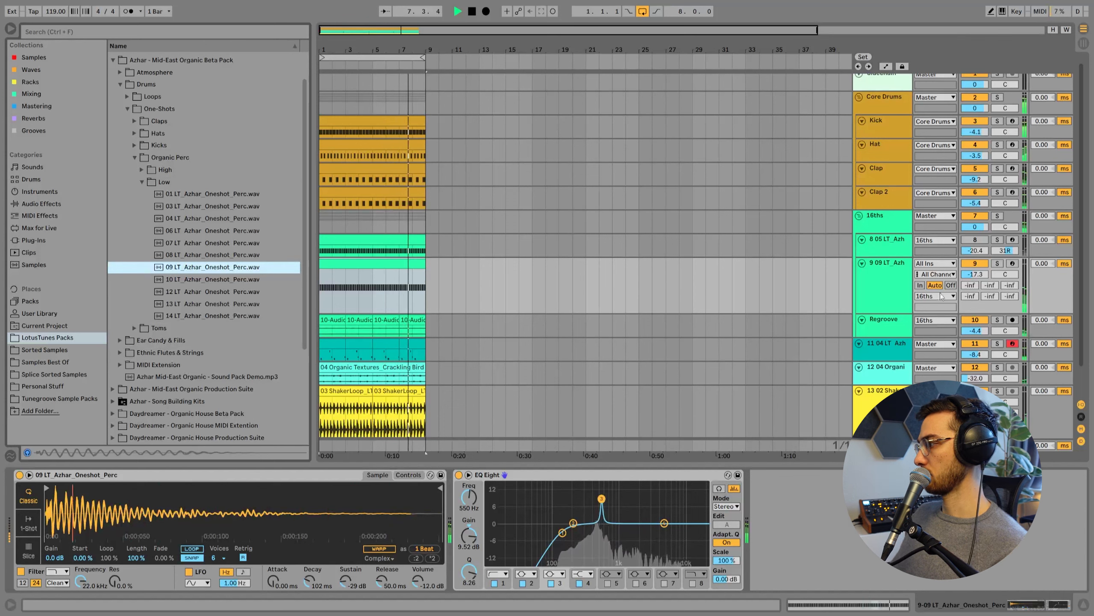
click(996, 264)
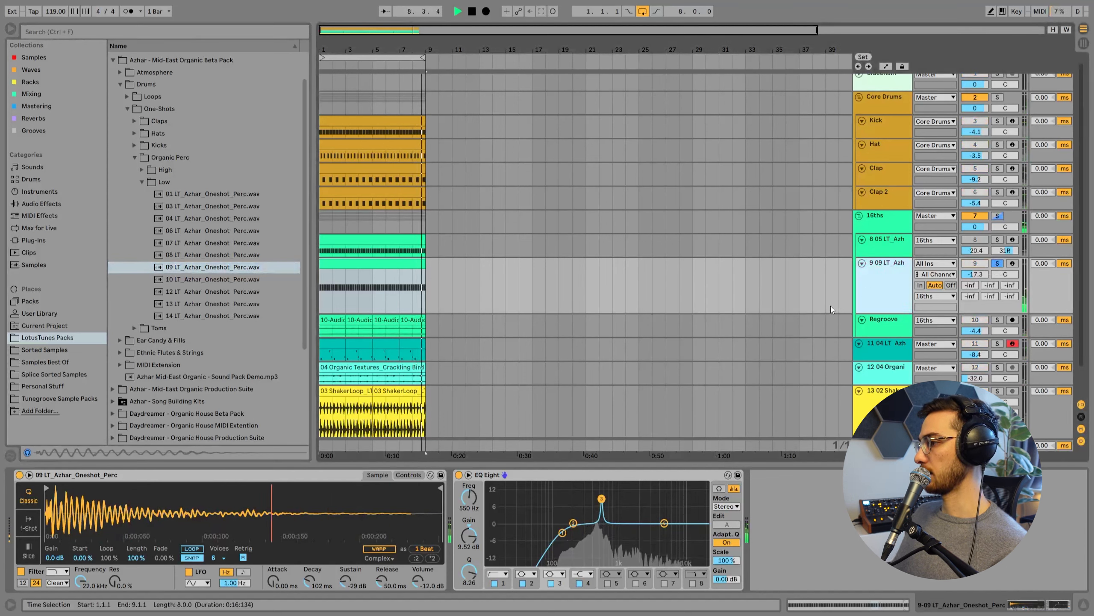
key(space)
Find Reverb by searching "re" and add it after the EQ Eight on the second percussion track.
click(65, 94)
click(75, 33)
text(re)
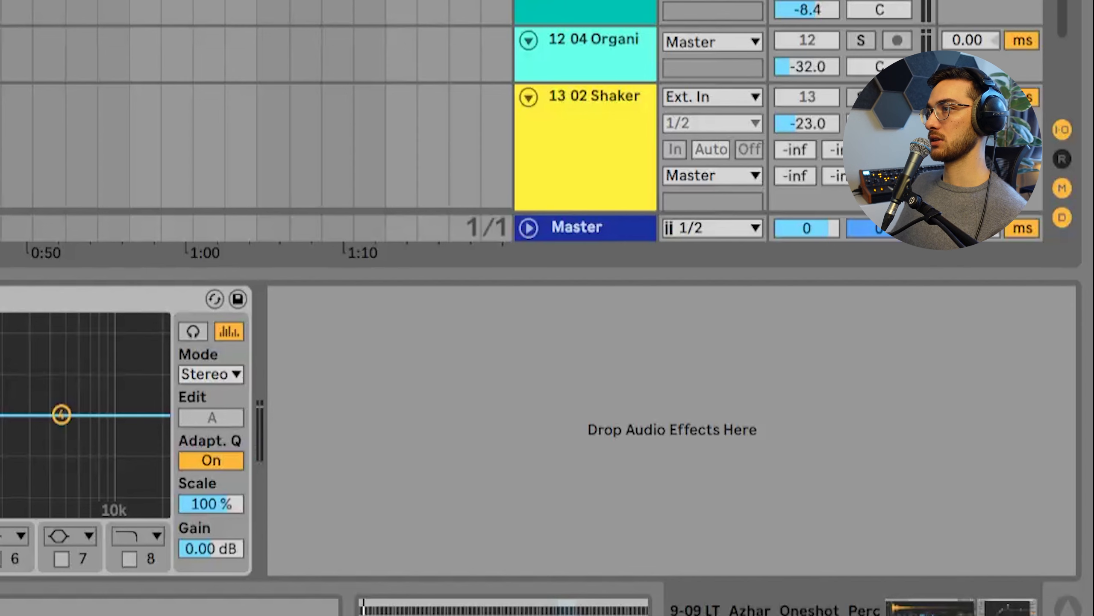
double_click(149, 118)
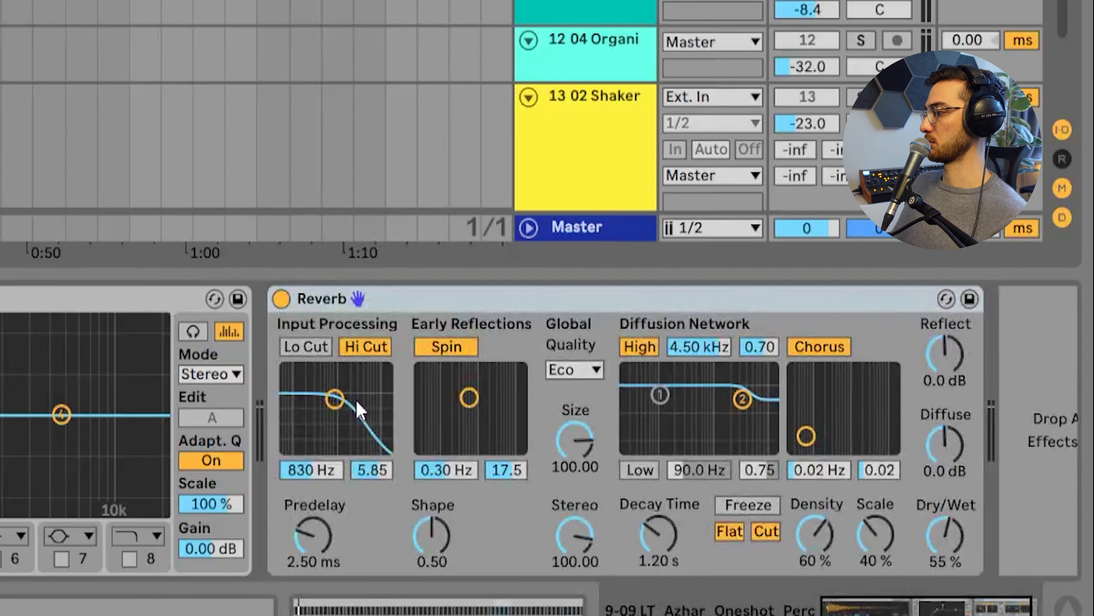
Set the reverb to Lo Cut on, input filter 3.31 kHz, decay 778 ms, stereo 75.24 and dry/wet 25%.
drag(334, 399, 356, 372)
click(305, 347)
drag(659, 536, 659, 542)
key(space)
drag(946, 554, 946, 603)
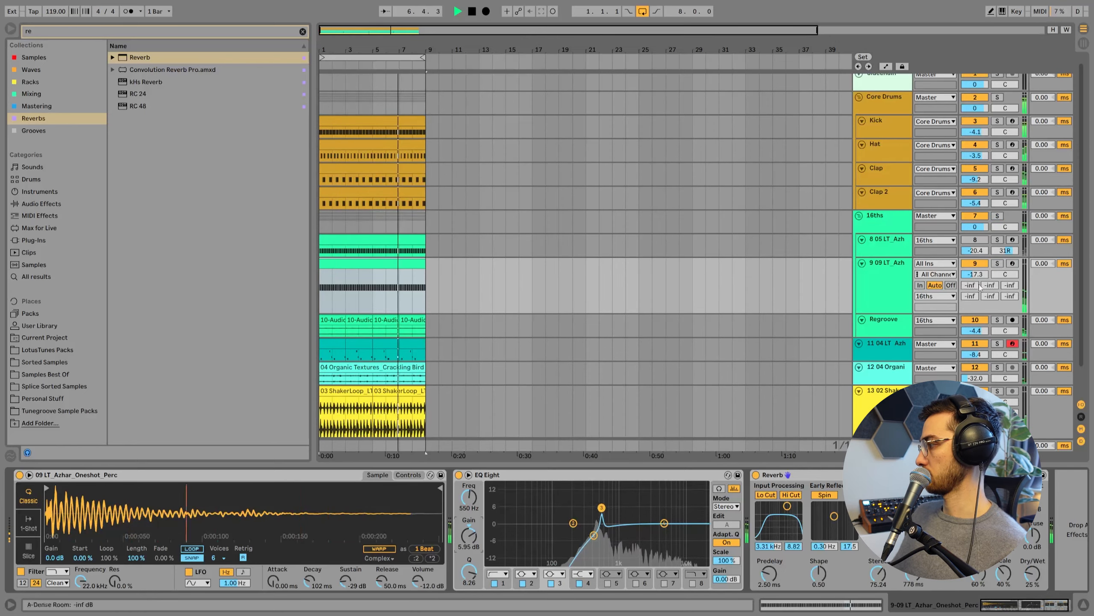
Draw rising velocity ramps in the second half of the percussion clip's first two bars, duplicate those bars through bar 8, and audition the groove.
double_click(386, 263)
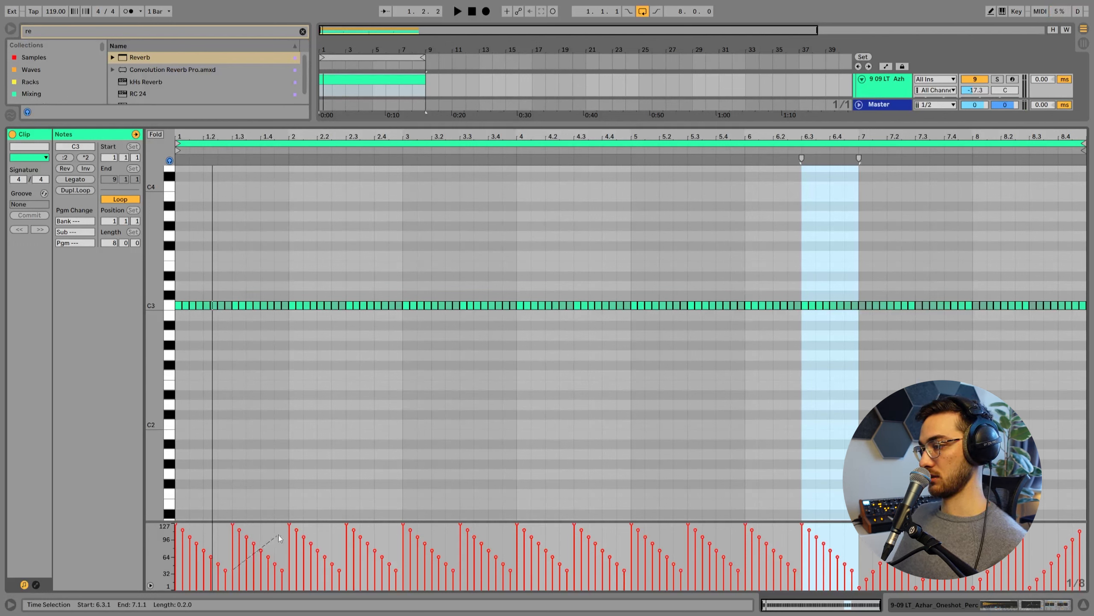
drag(232, 572, 286, 529)
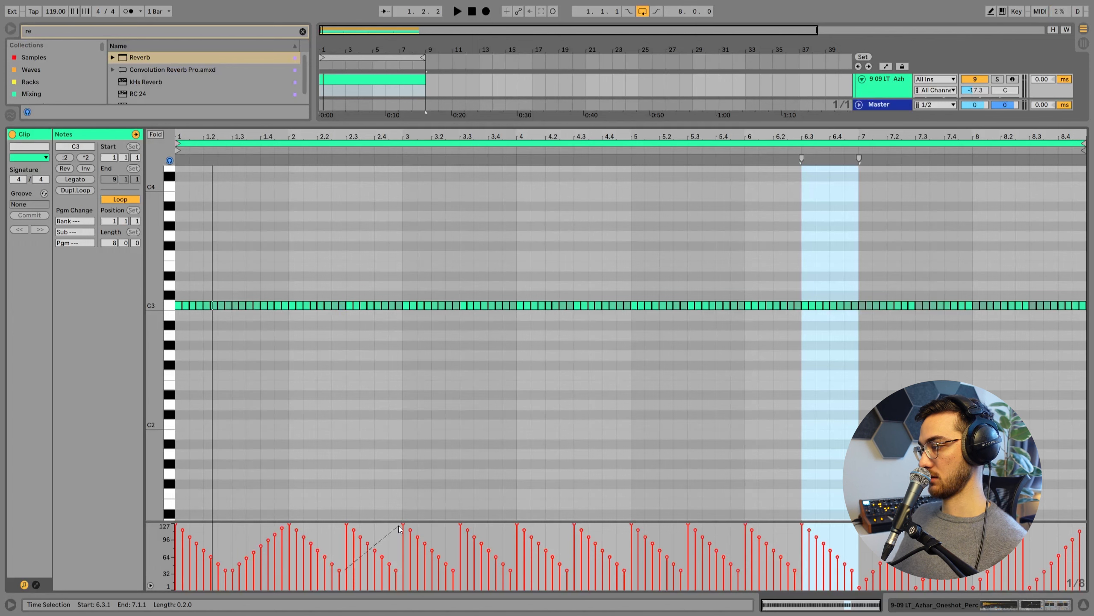
drag(399, 332, 202, 262)
key(ctrl+d)
key(ctrl+d)
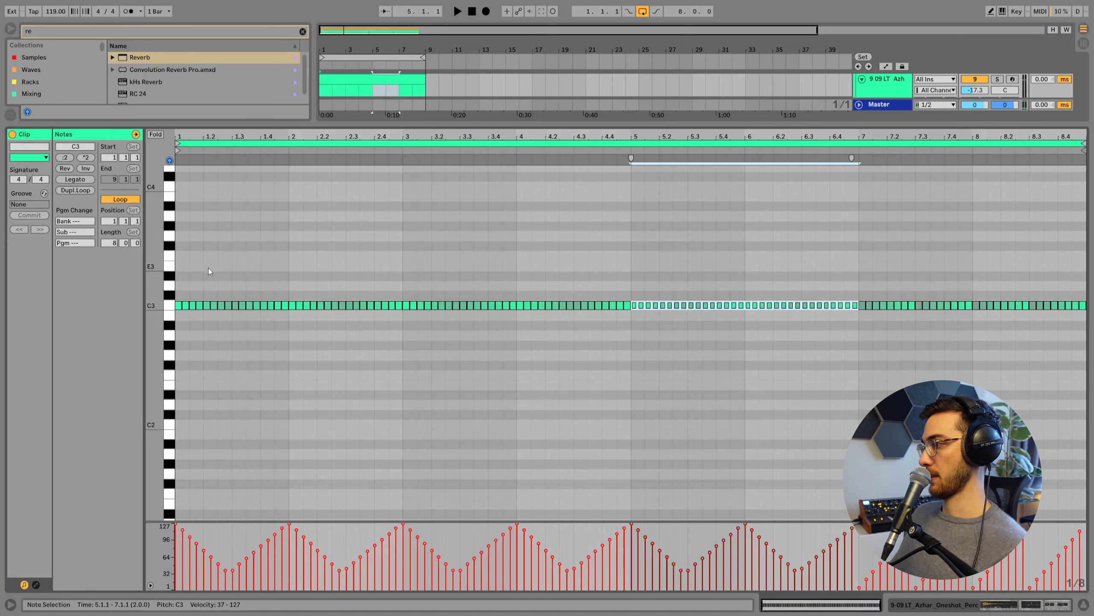
key(ctrl+d)
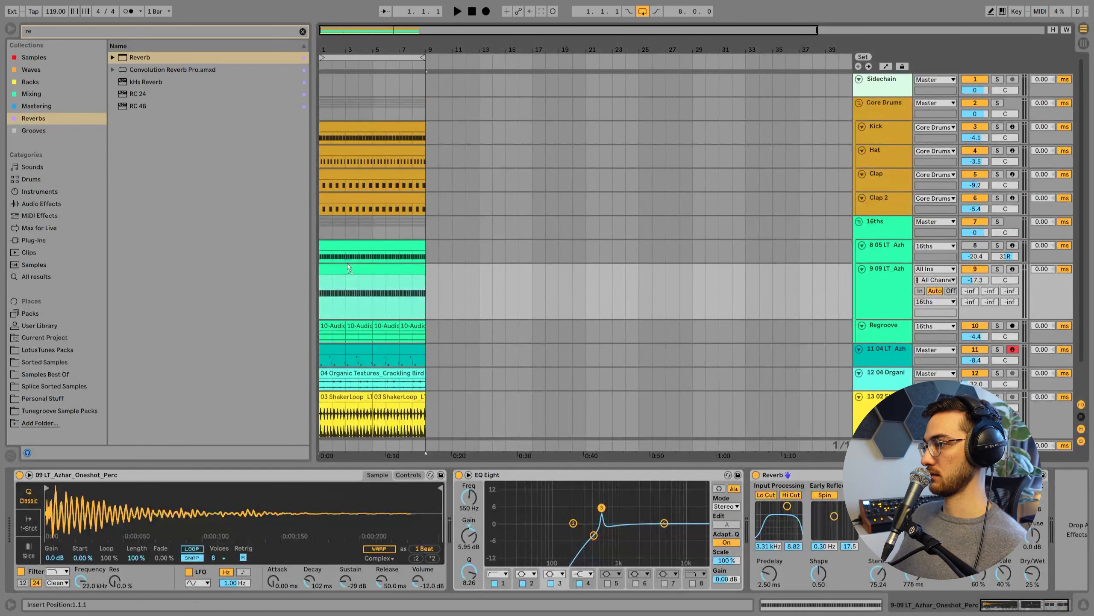
key(space)
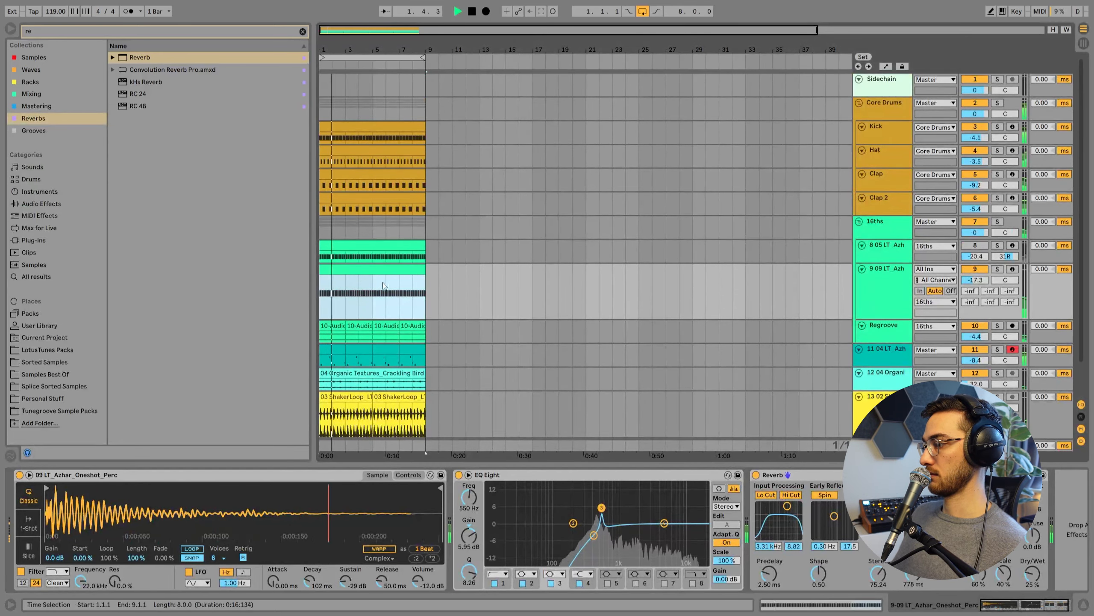
click(882, 294)
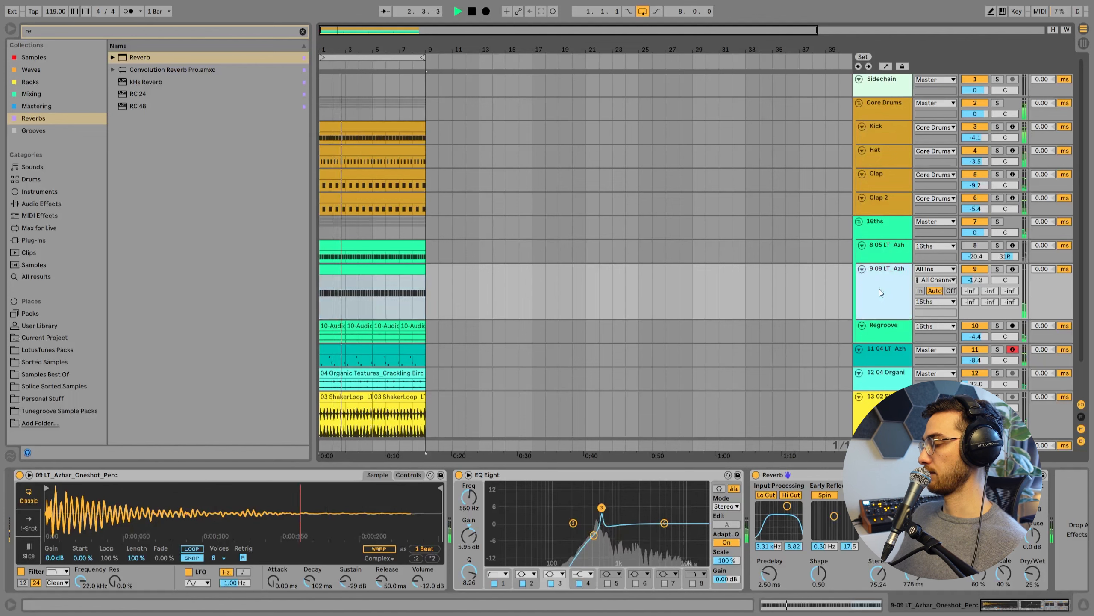
click(348, 266)
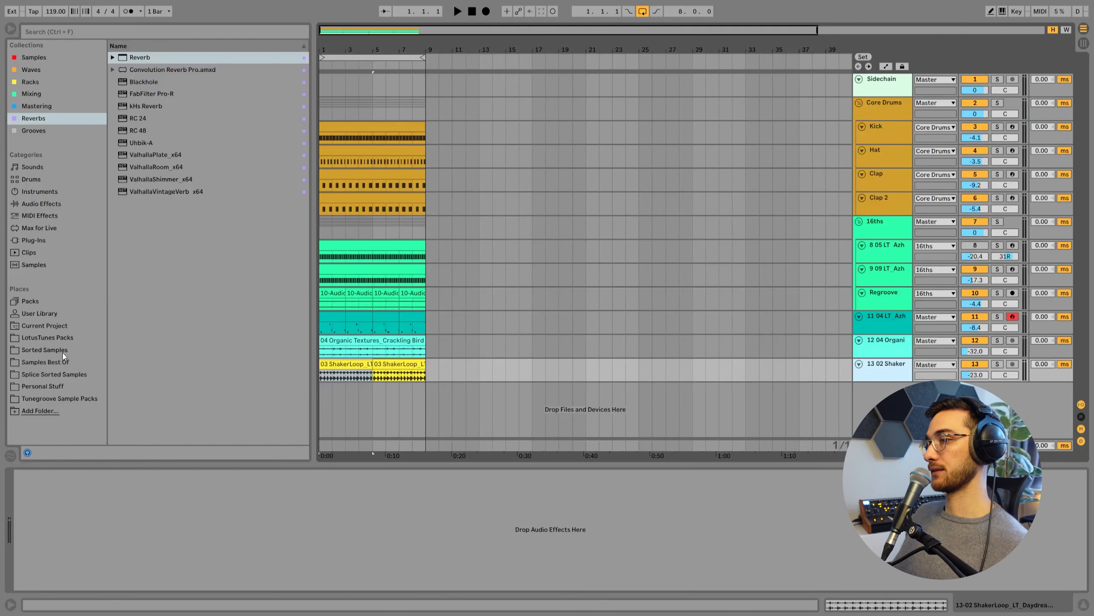
Open the Atmos Swells & Synths folder under Atmosphere in the Azhar - Mid-East Organic Beta Pack, collapsing the drum folders.
click(56, 349)
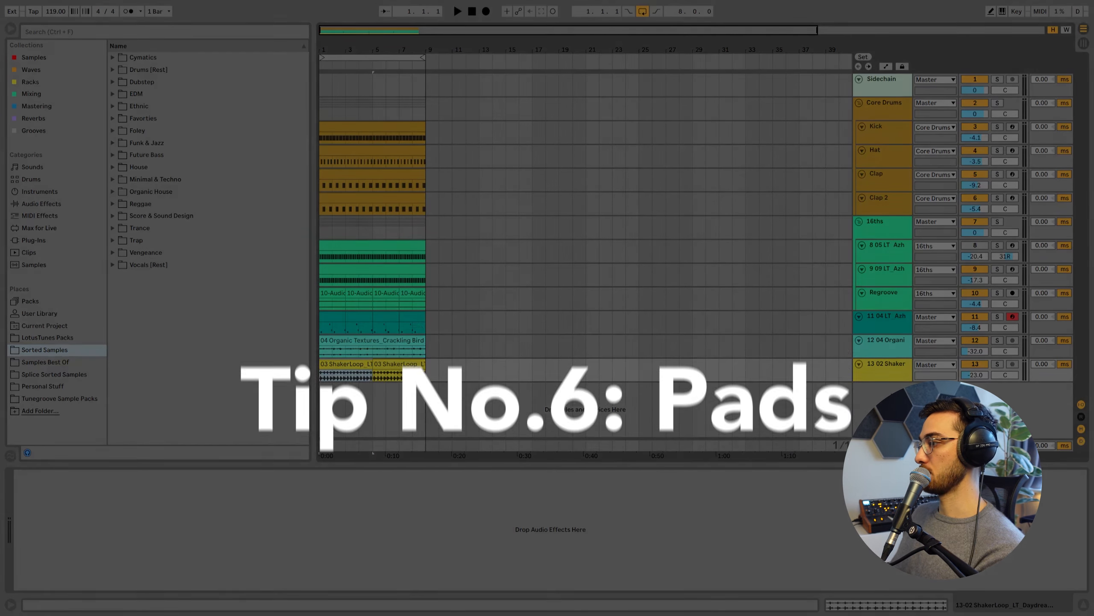
click(885, 364)
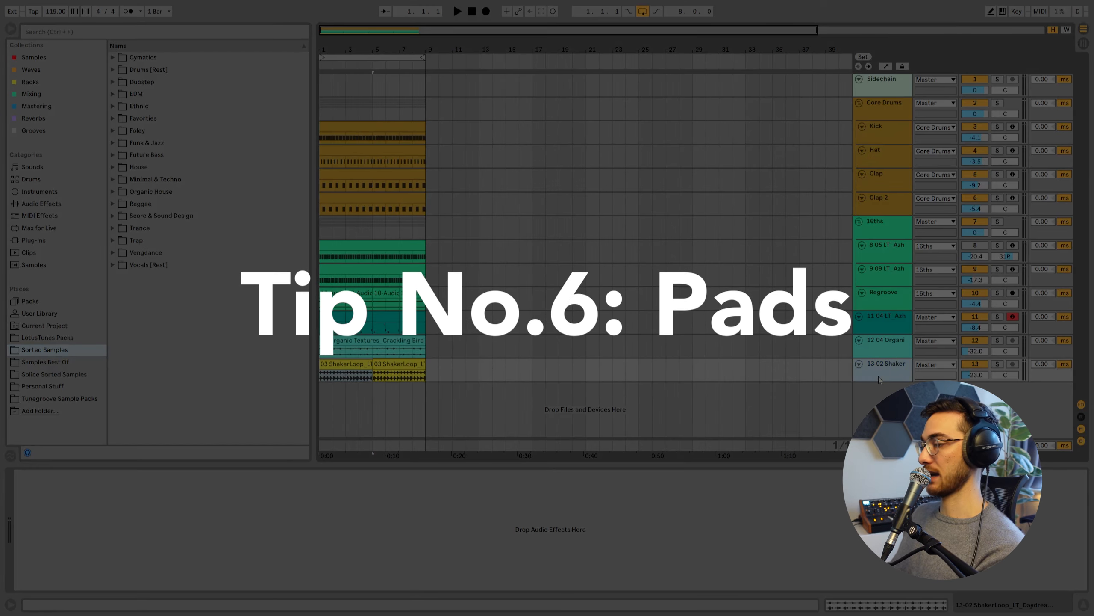
click(58, 337)
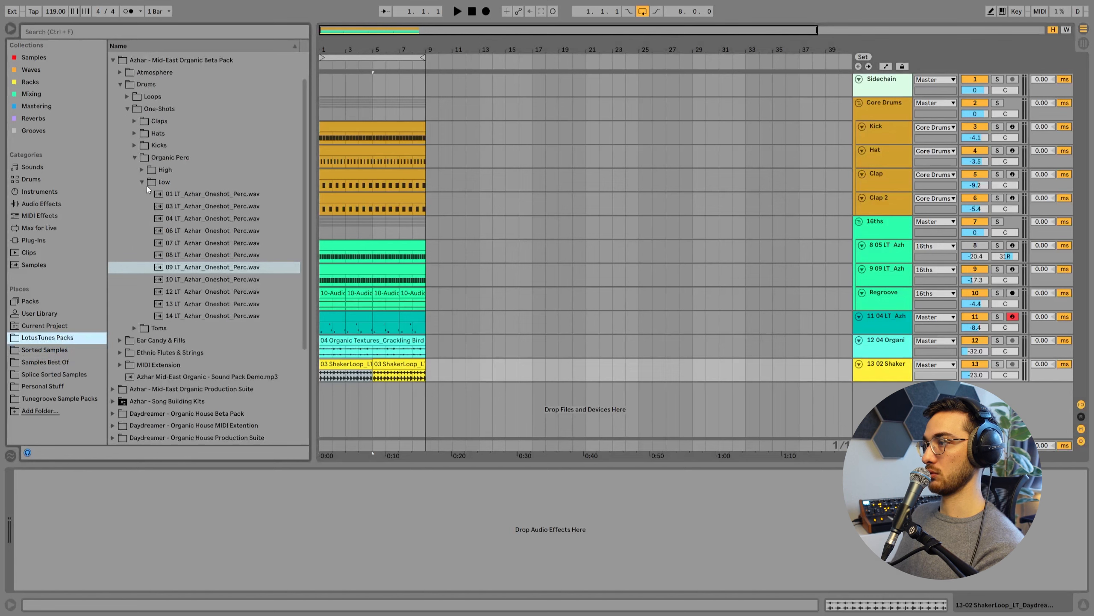
click(147, 186)
click(138, 157)
click(137, 156)
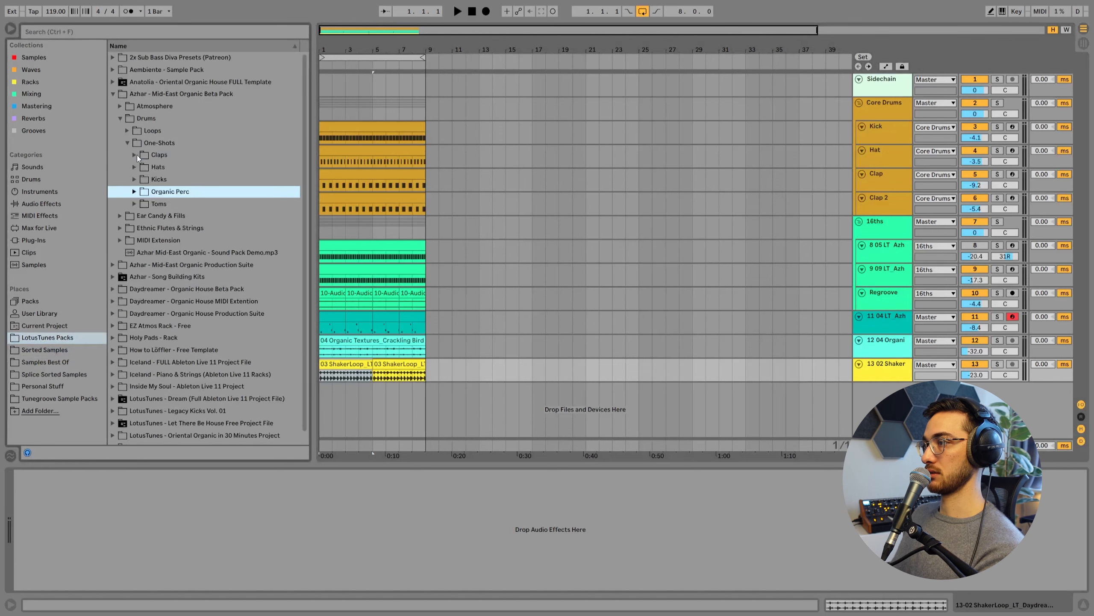
click(129, 214)
click(121, 134)
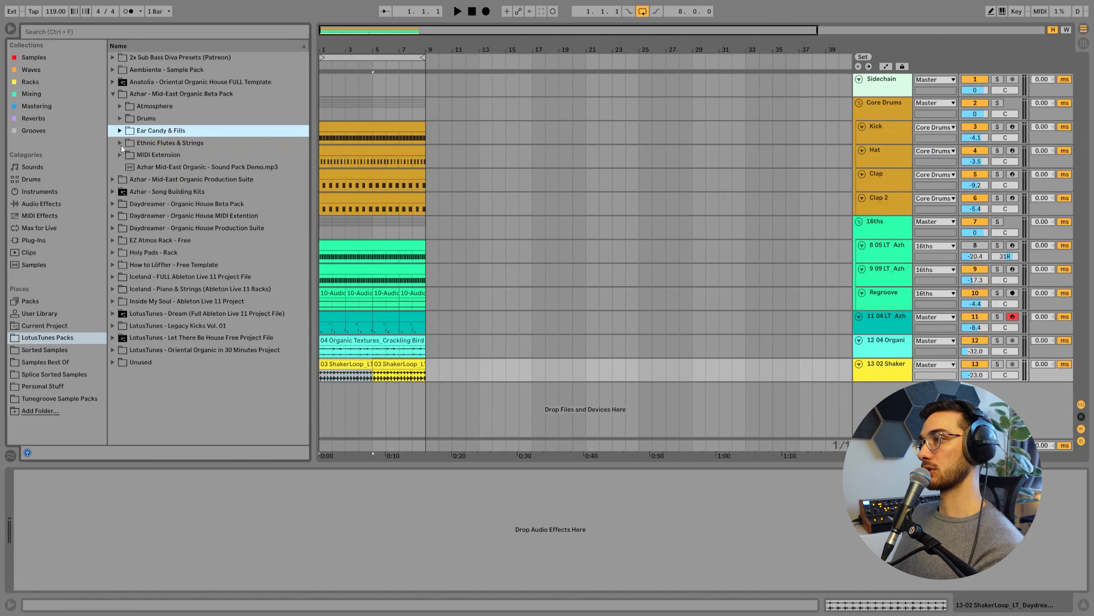
click(120, 106)
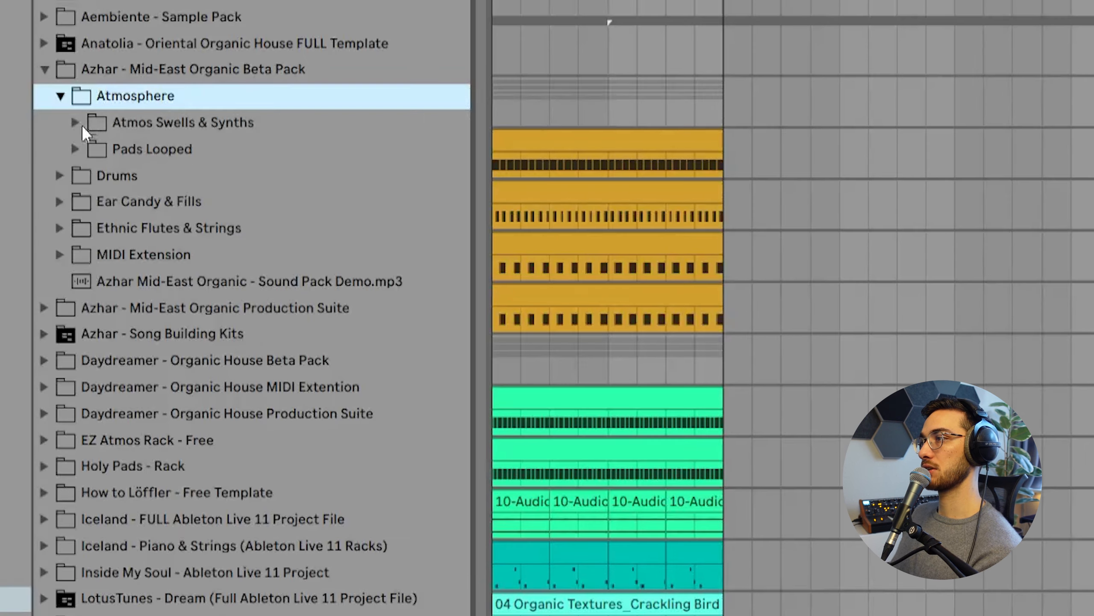
click(128, 118)
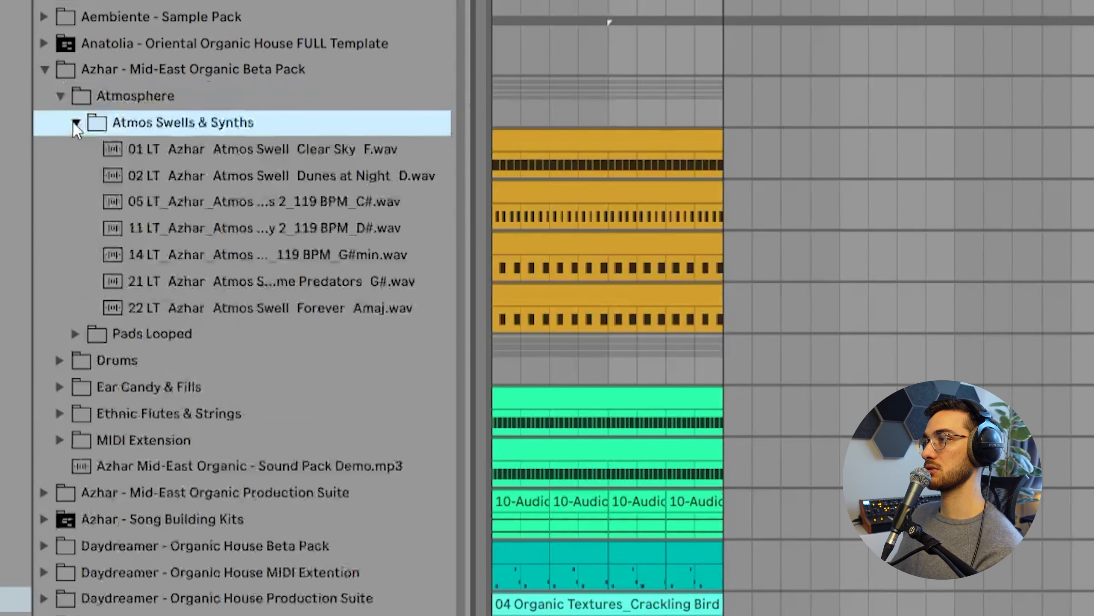
Audition the 02, 05, 11, 14, 21 and 22 atmos swell samples.
click(295, 177)
click(284, 200)
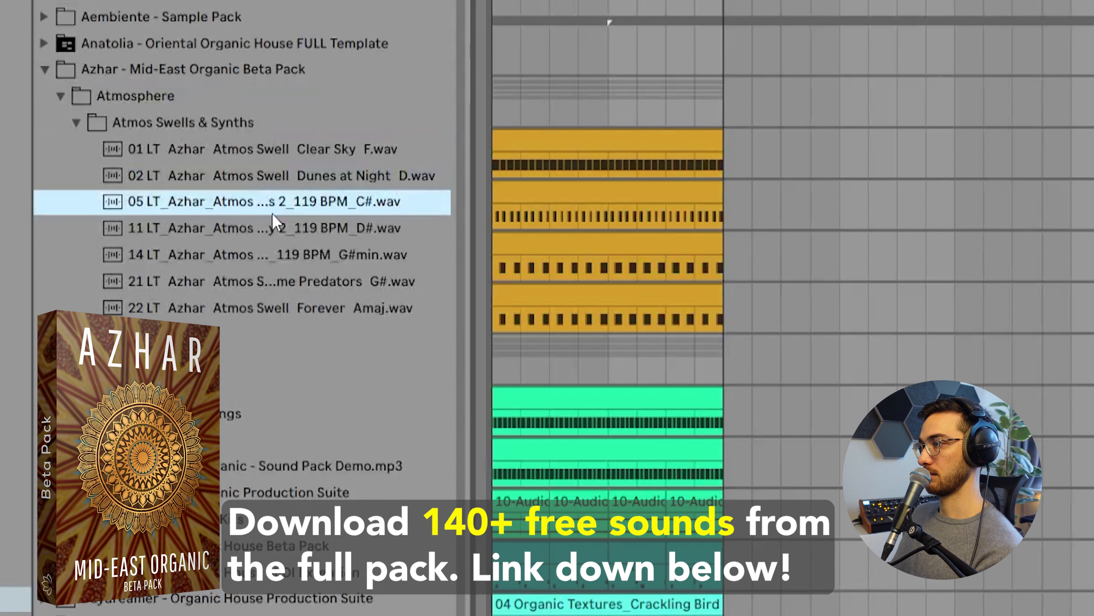
click(287, 229)
click(277, 254)
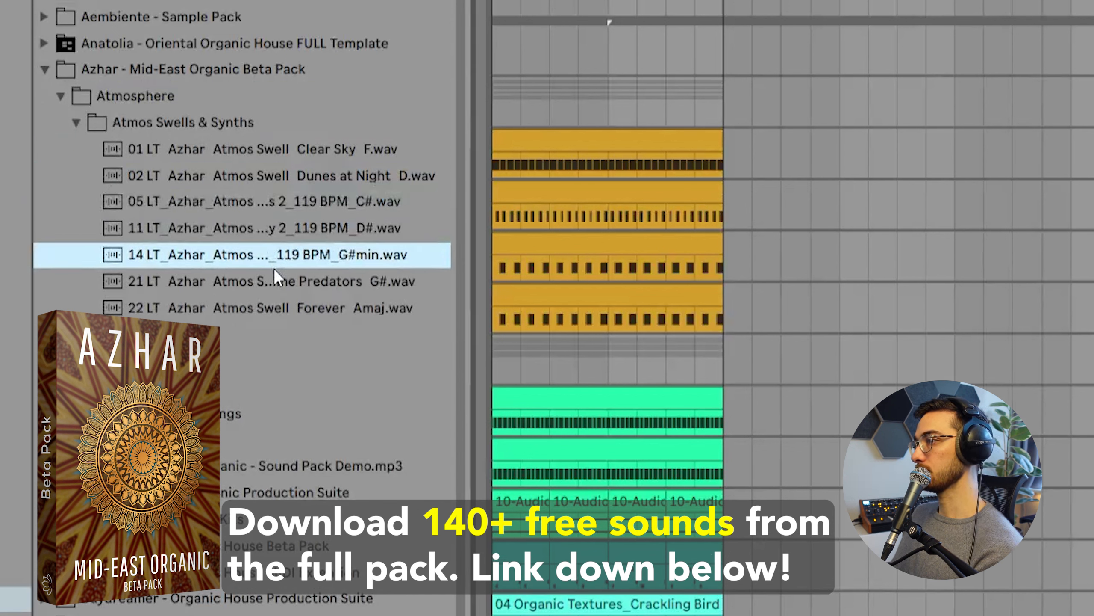
click(275, 281)
click(278, 309)
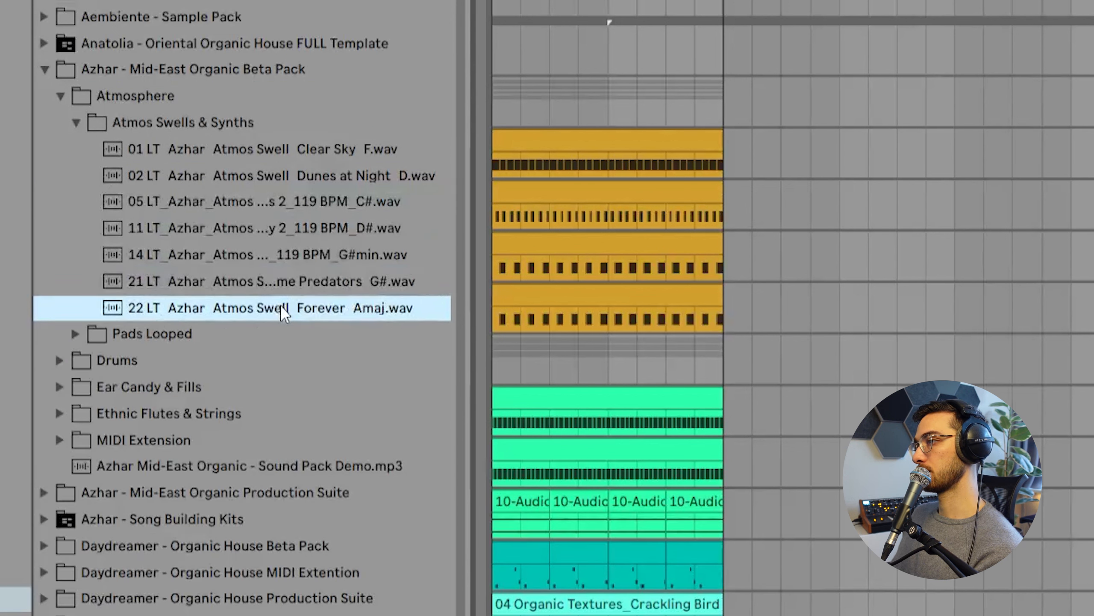
mouse_move(295, 308)
mouse_down()
mouse_move(702, 538)
mouse_move(611, 614)
mouse_up()
mouse_move(306, 282)
mouse_down()
mouse_move(577, 602)
mouse_move(549, 615)
mouse_up()
Add an audio track below the shaker track and place the 22 LT_Azhar_Atmos Swell_Forever_Amaj sample on it.
click(884, 377)
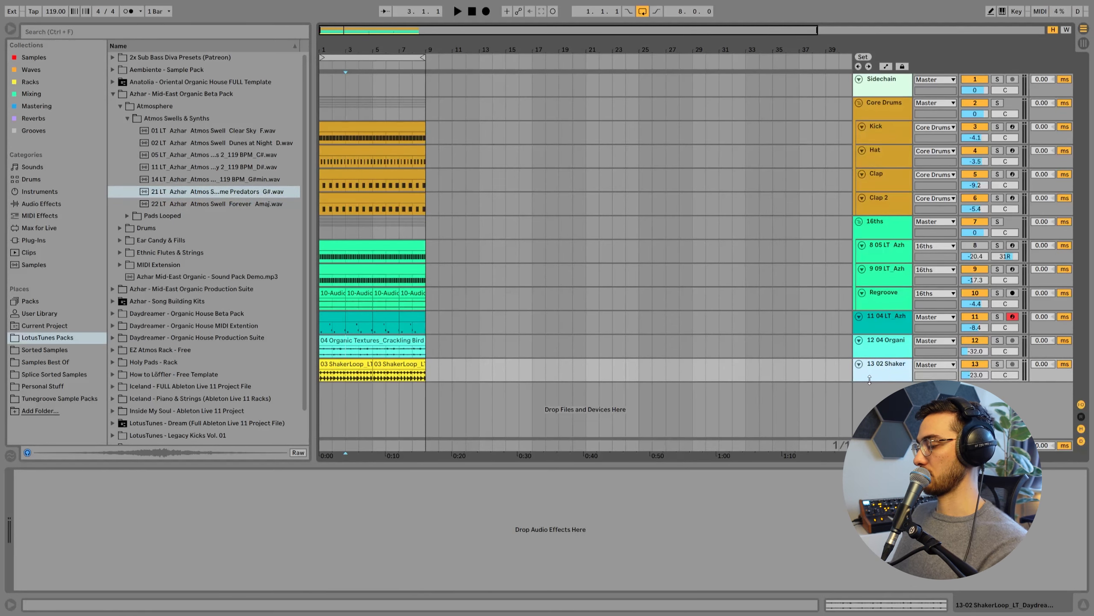
key(ctrl+t)
click(249, 203)
drag(227, 203, 531, 381)
key(Delete)
Cut the Forever swell down to a sustained one-bar clip from 1.1.1 to 2.1.1 and remove the remaining pieces.
click(375, 377)
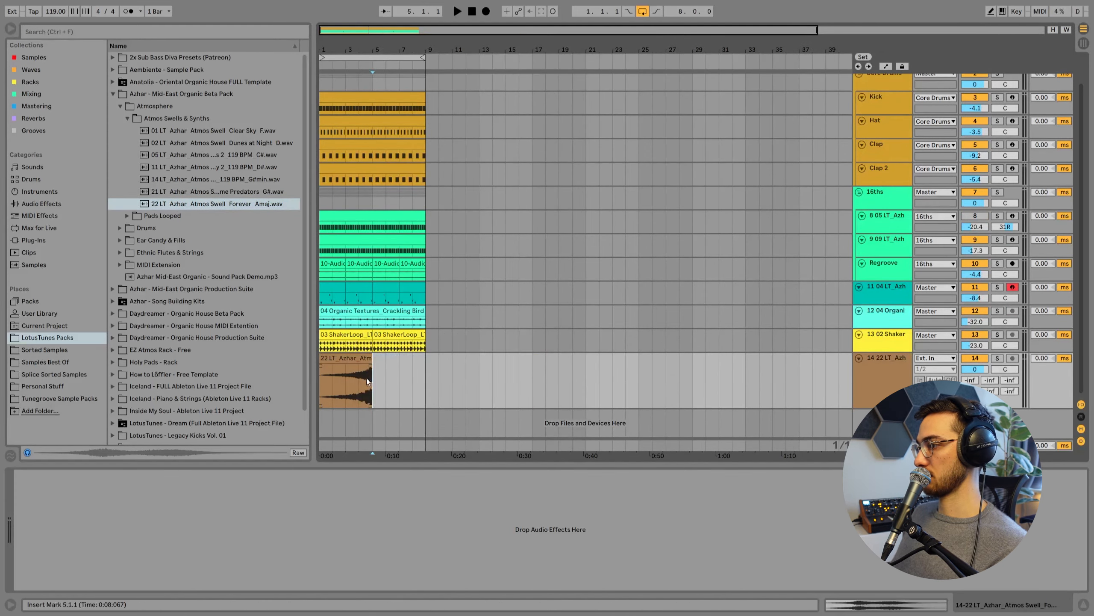
double_click(366, 377)
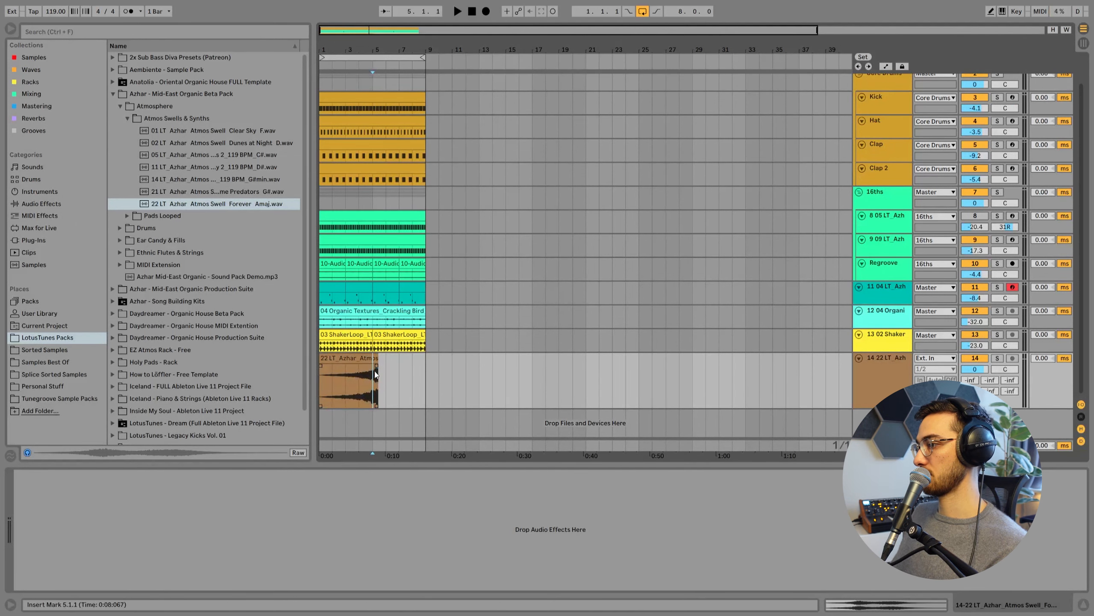
drag(373, 375, 360, 376)
drag(366, 358, 327, 359)
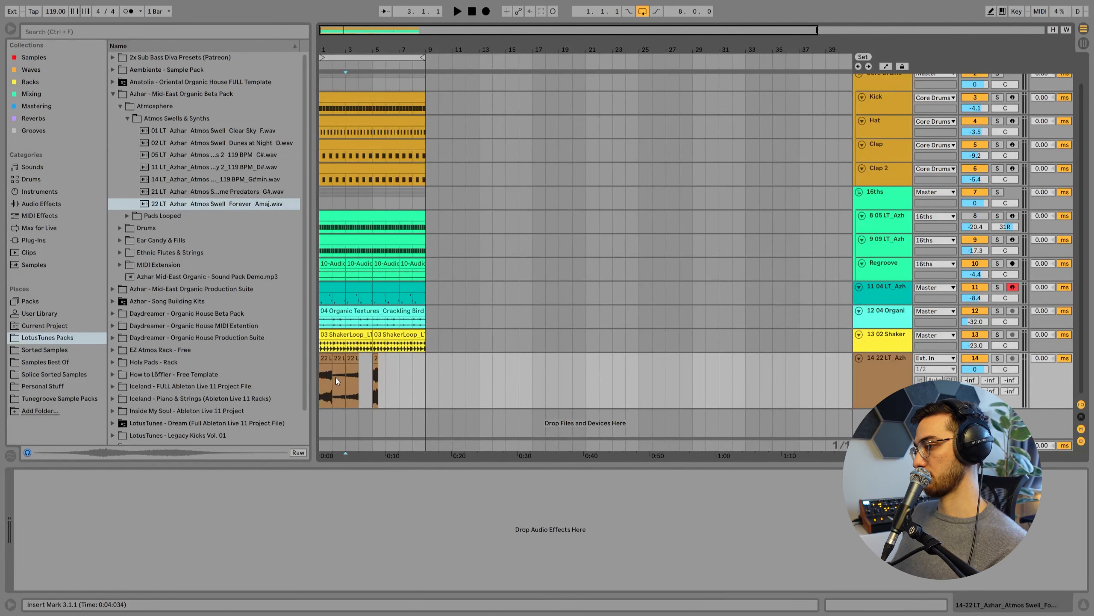
click(338, 358)
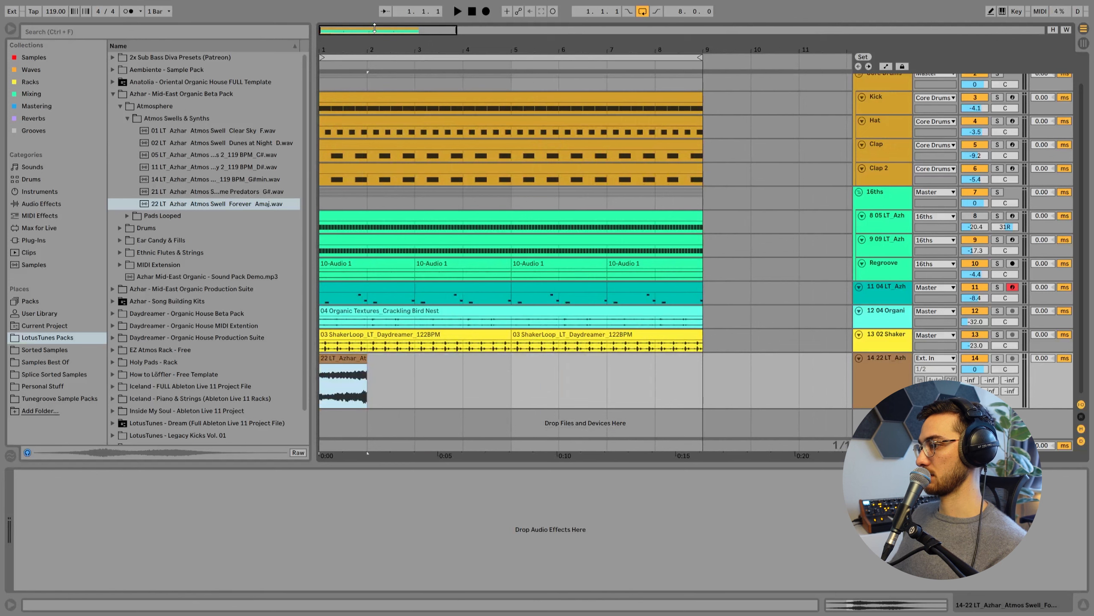
right_click(397, 365)
click(508, 482)
click(354, 360)
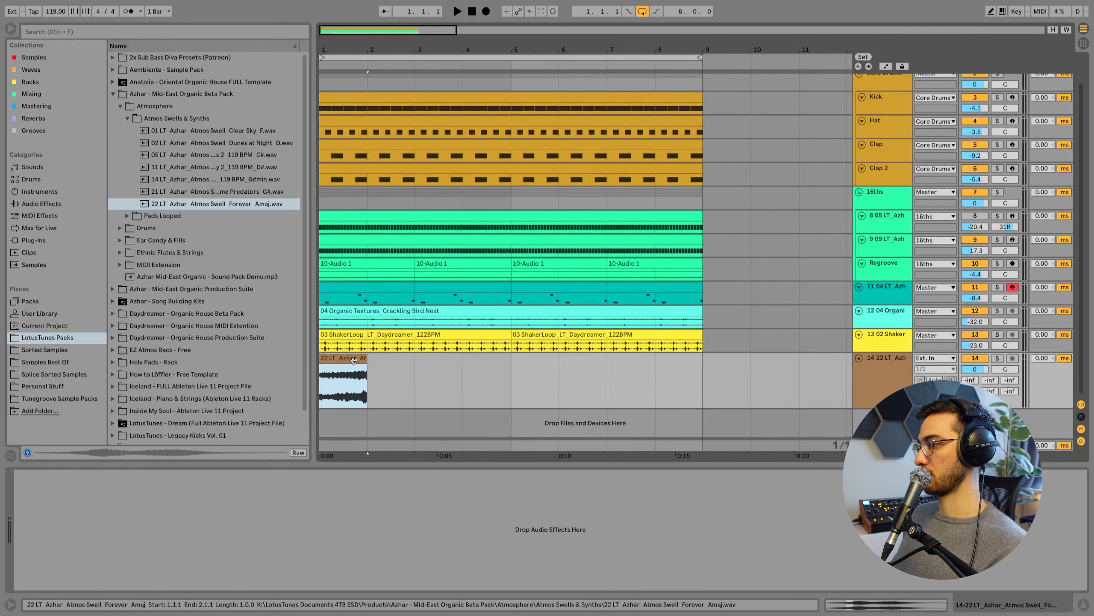
Duplicate the one-bar Forever clip through bar 8 and lower the pad track's volume to -33.2 dB.
key(ctrl+d)
key(ctrl+d)
key(ctrl+d)
key(ctrl+d)
key(ctrl+d)
key(ctrl+d)
key(ctrl+d)
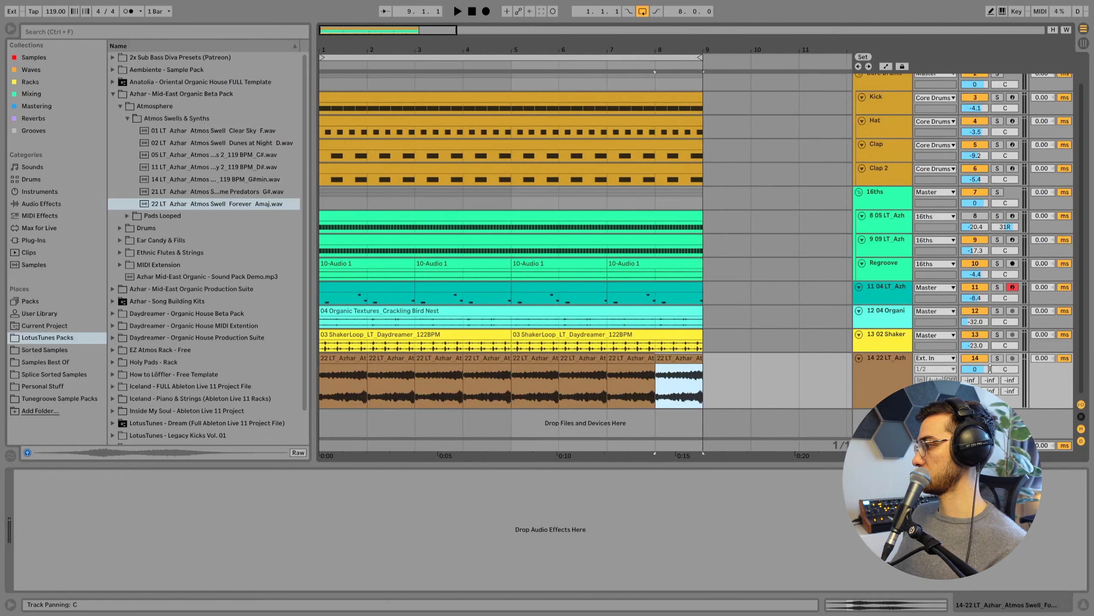
drag(990, 369, 990, 386)
click(335, 359)
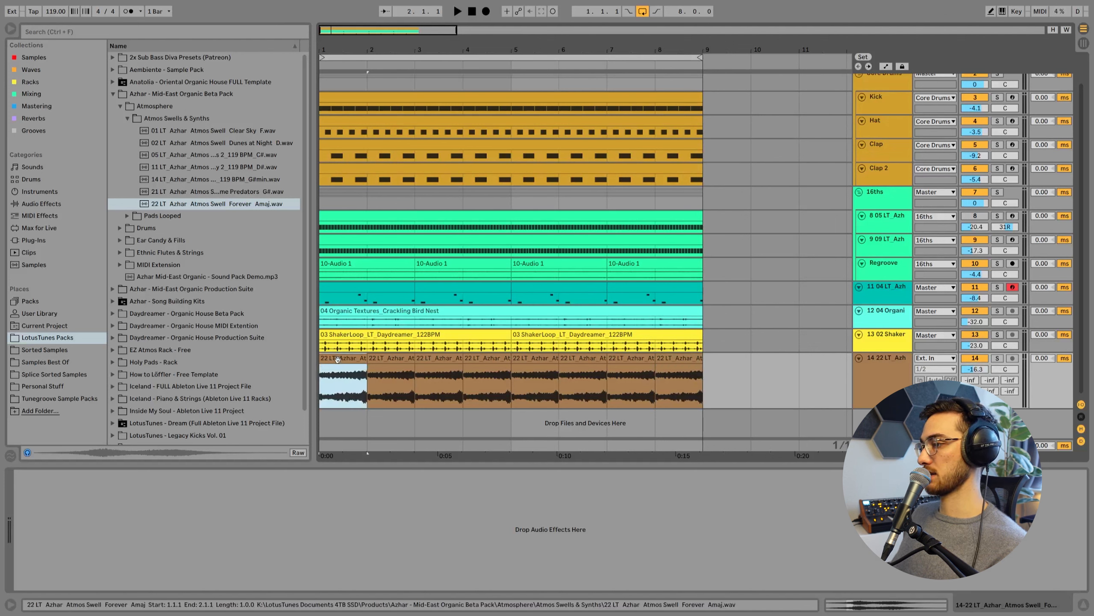
drag(971, 370, 971, 388)
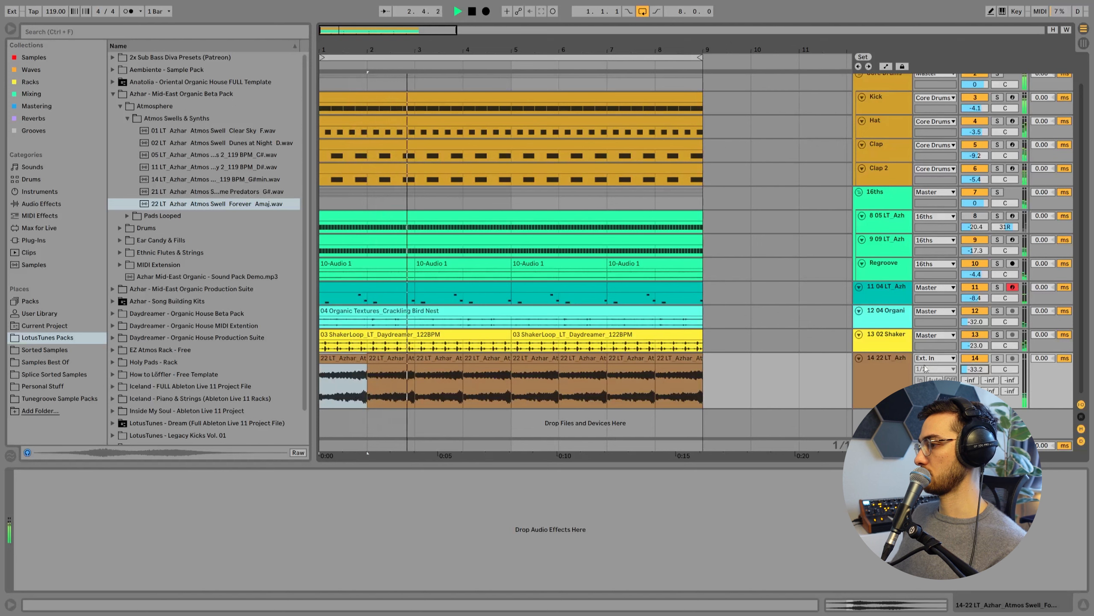
Replace the pad with the 21 Night Time Predators swell, split out a one-bar section and move it to bar 1.
click(203, 192)
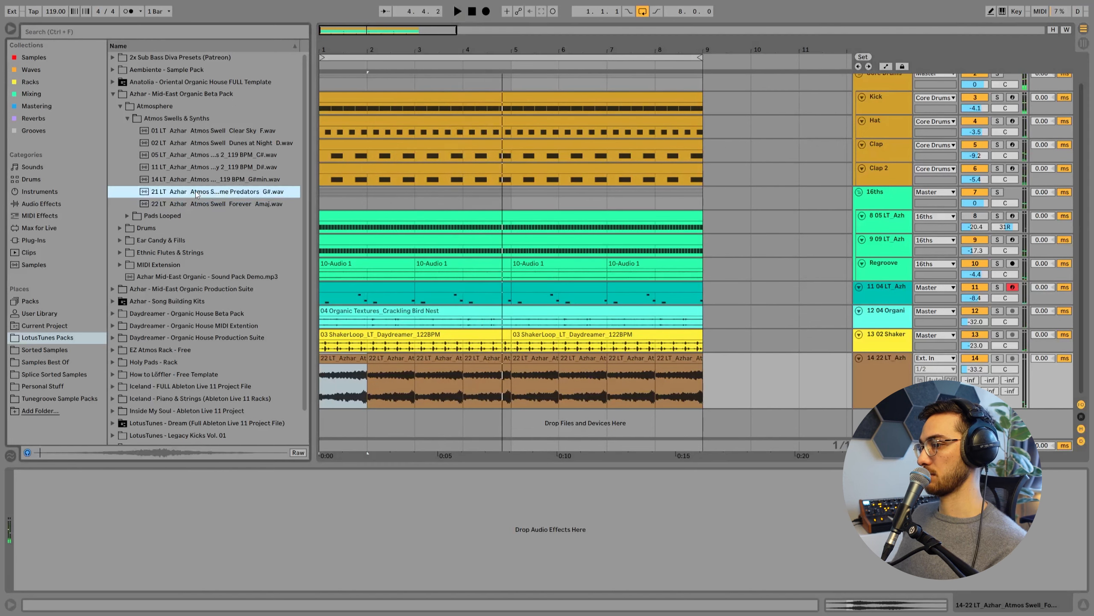
mouse_move(196, 194)
mouse_down()
mouse_move(371, 374)
mouse_move(333, 374)
mouse_up()
click(422, 380)
key(ctrl+e)
click(588, 381)
key(ctrl+e)
click(595, 358)
drag(594, 359, 334, 364)
click(474, 381)
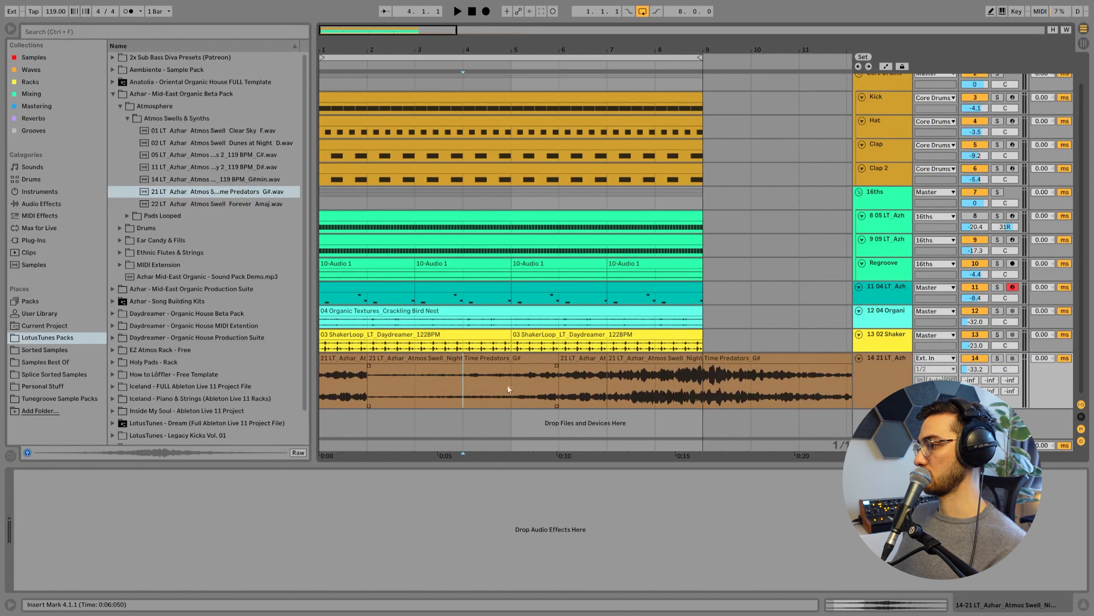
drag(486, 378, 489, 378)
key(ctrl+e)
key(ctrl+z)
Duplicate the one-bar Night Time Predators clip through bar 8, play the loop, and set the pad track's volume to -30.0 dB.
click(353, 359)
key(ctrl+d)
key(ctrl+d)
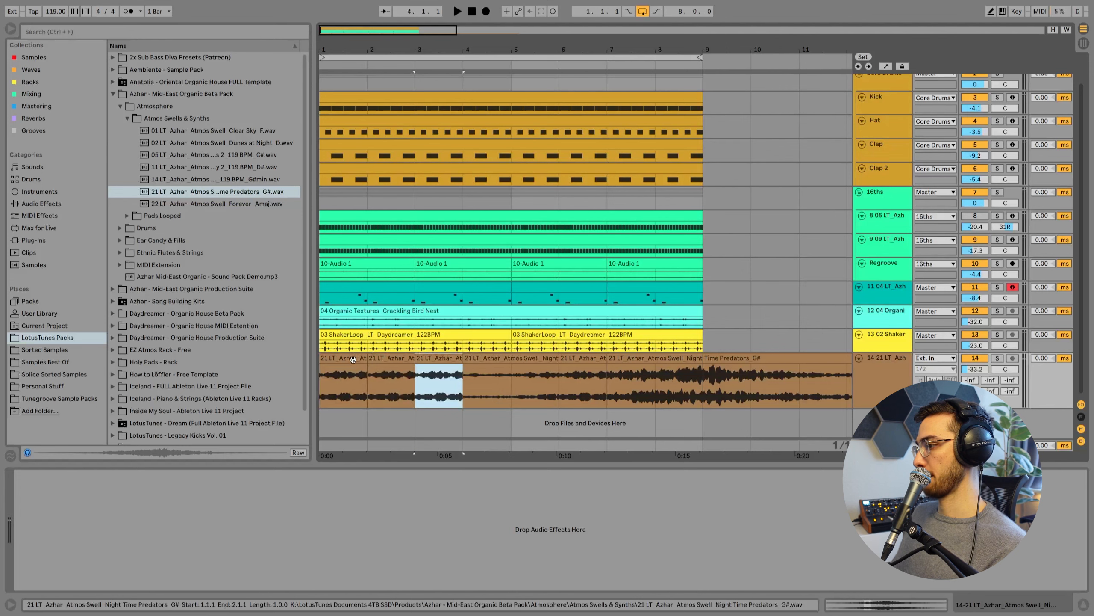
key(ctrl+d)
key(ctrl+d)
key(ctrl+d)
key(space)
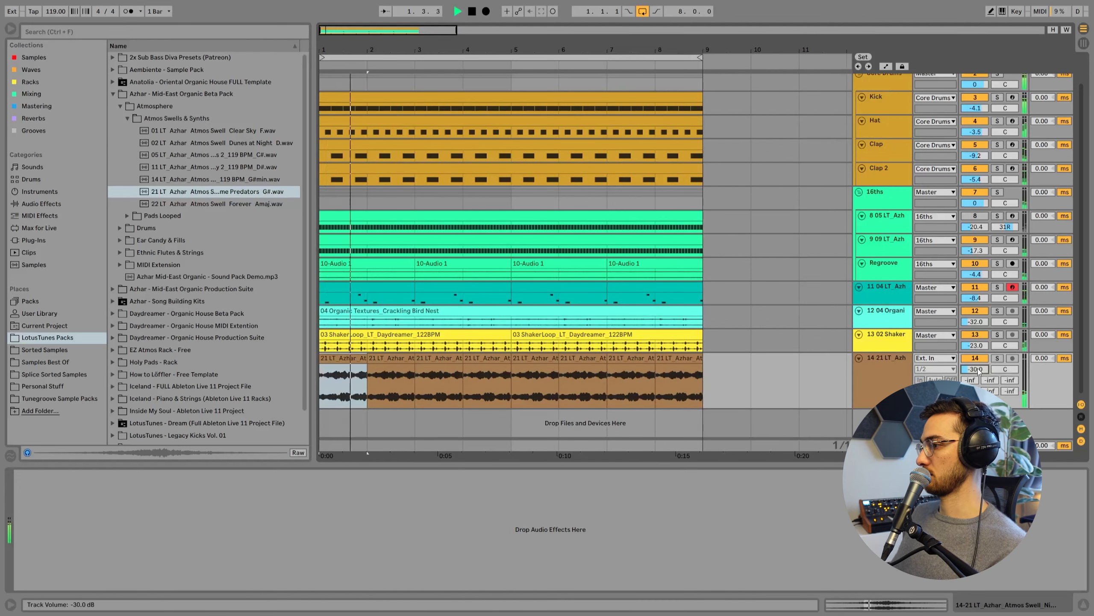
Replace the pad with the 02 Dunes at Night swell, cut it to one bar and duplicate it through bar 8.
click(362, 373)
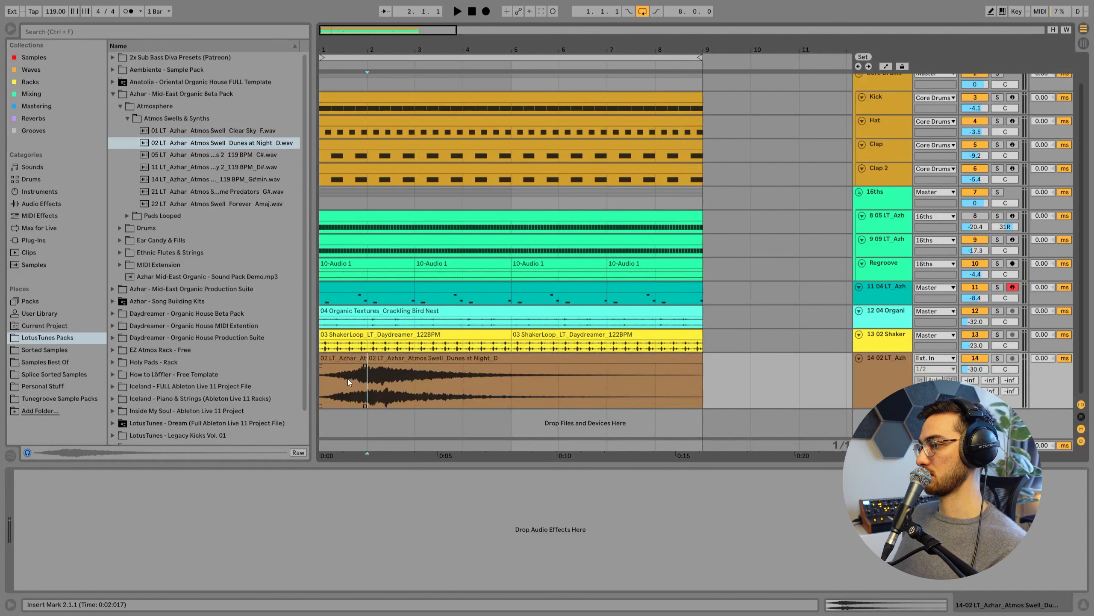
key(ctrl+d)
key(ctrl+d)
key(ctrl+d)
key(ctrl+d)
key(ctrl+d)
key(ctrl+d)
key(ctrl+d)
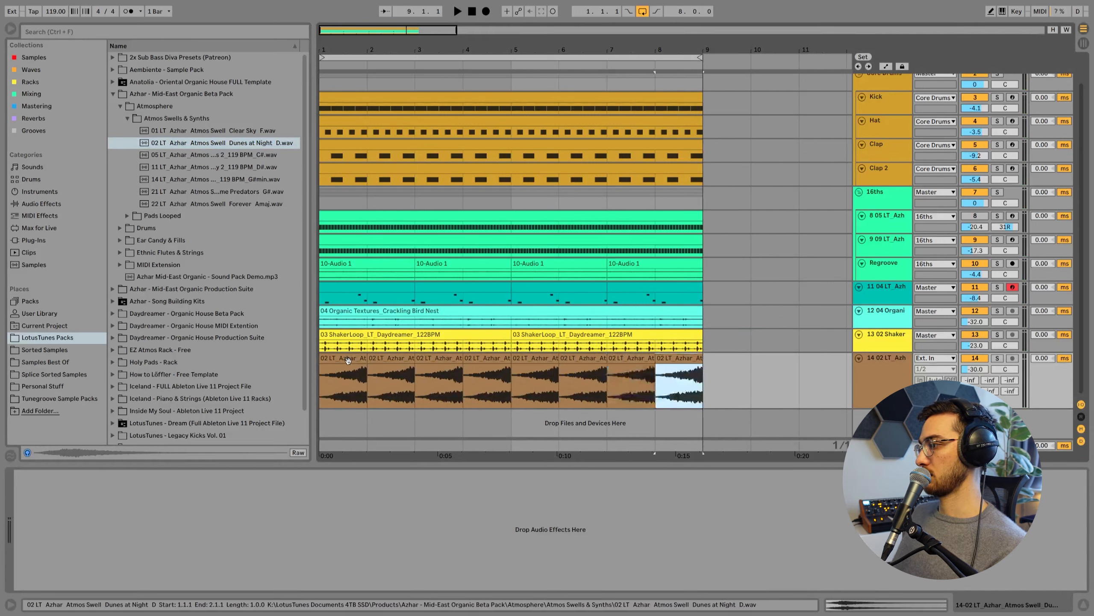
Play the loop from the first Dunes at Night clip and set the pad track's volume to -28.5 dB.
click(348, 360)
key(space)
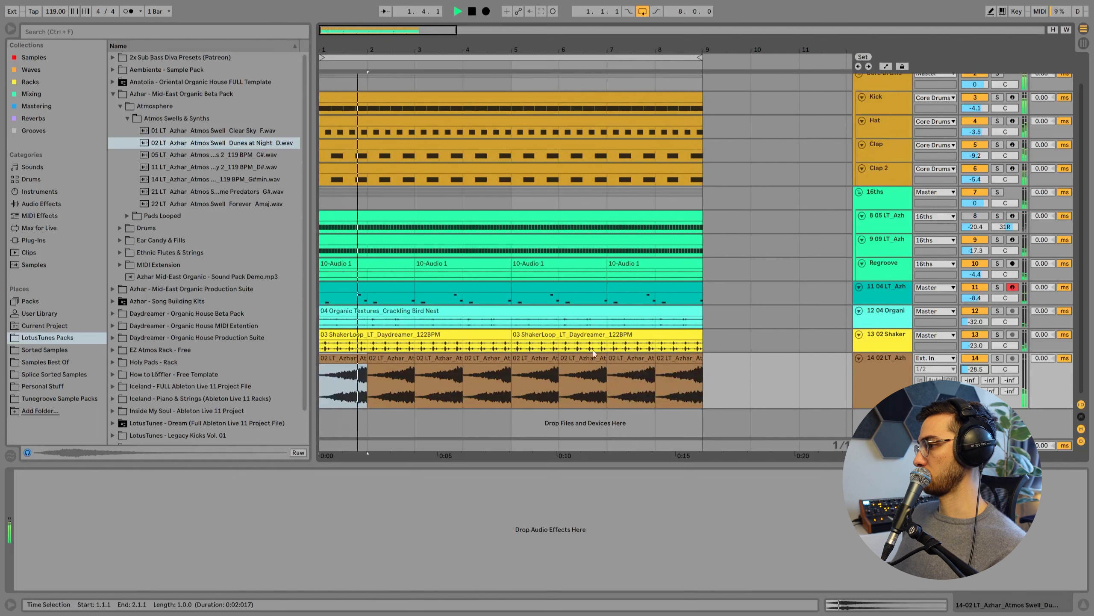
key(space)
Add a Ping Pong Delay to the pad track with filter 1.25 kHz, width 4.30, feedback 58% and dry/wet 61% while auditioning the loop.
click(35, 93)
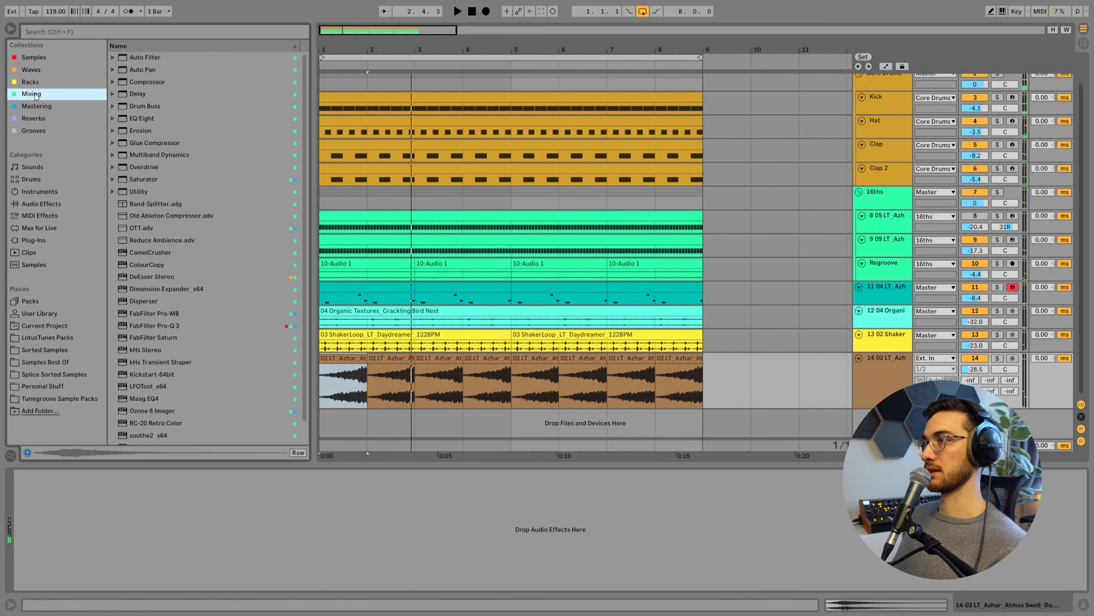
double_click(138, 94)
drag(147, 520, 153, 514)
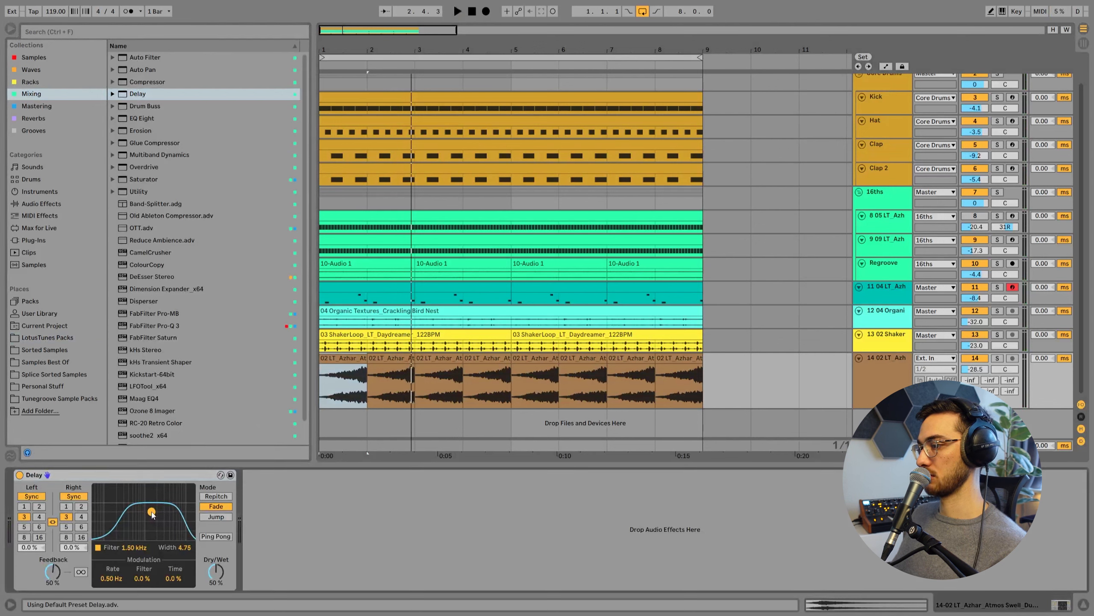
key(space)
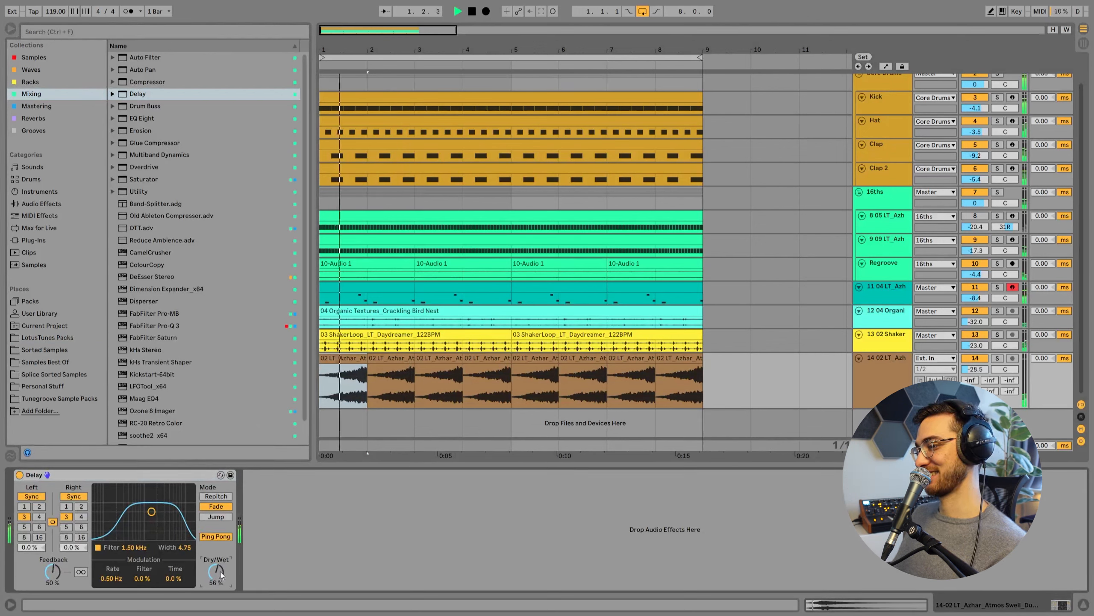
drag(151, 514, 155, 511)
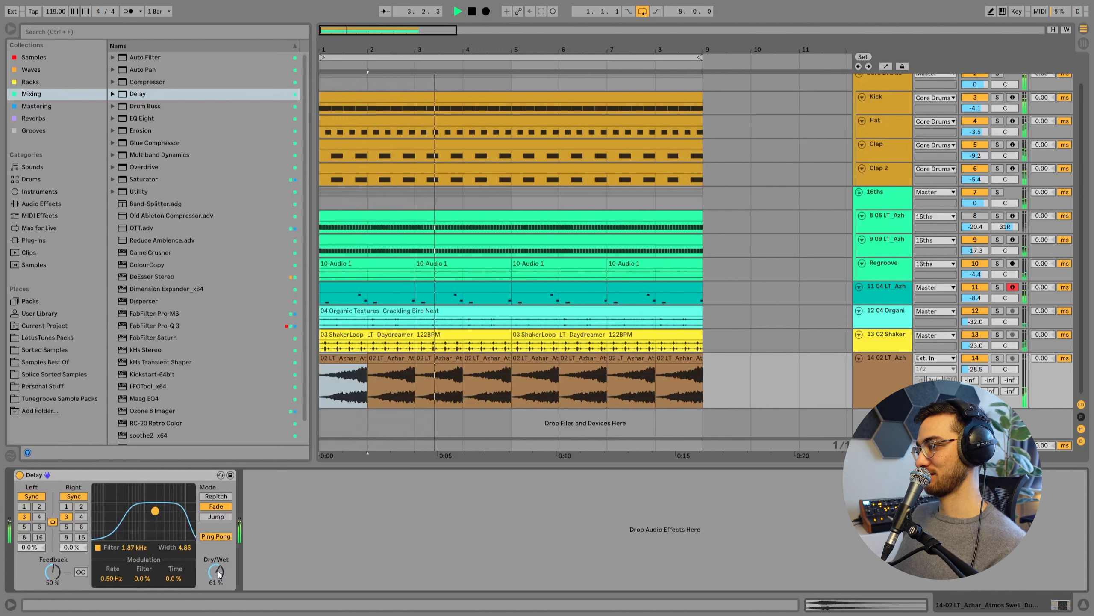
drag(55, 575, 55, 568)
drag(155, 510, 149, 516)
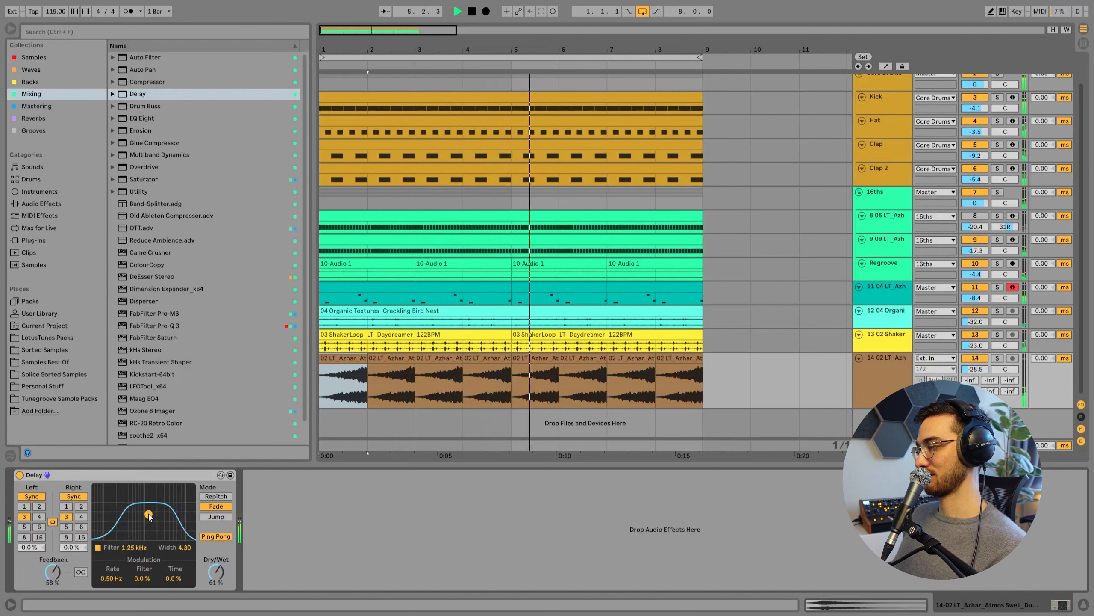
Add an Auto Filter after the pad's Delay and lower its low-pass cutoff to 719 Hz.
click(146, 59)
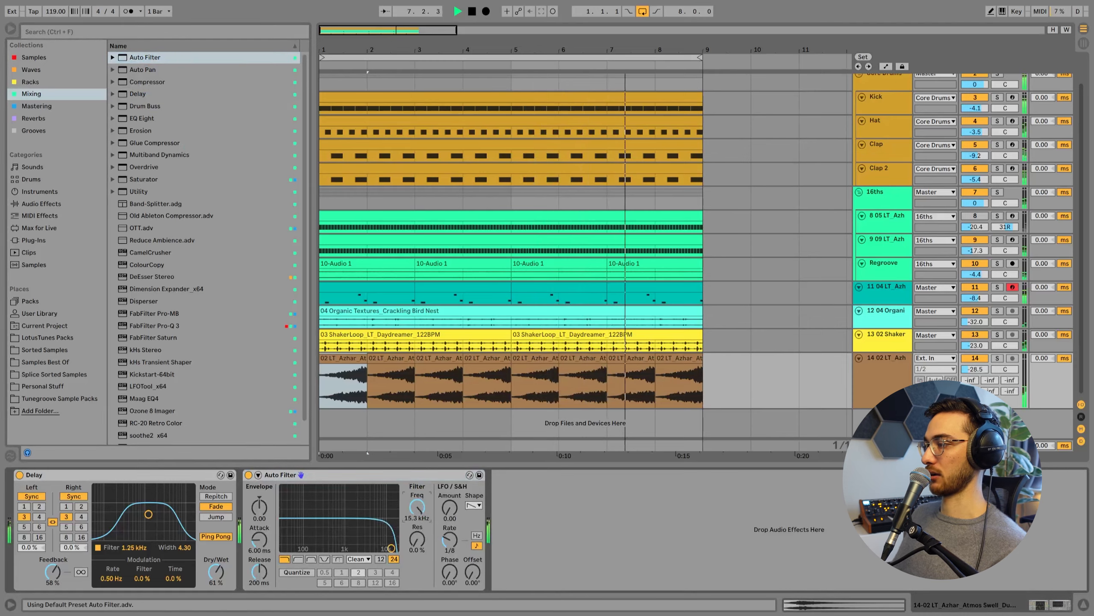
drag(417, 507, 417, 529)
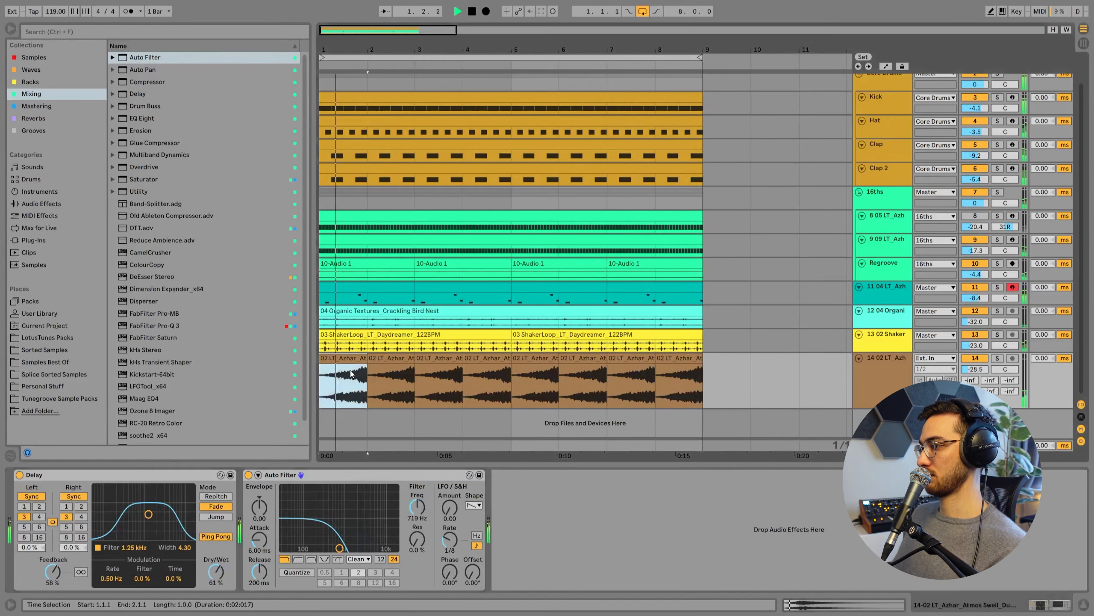